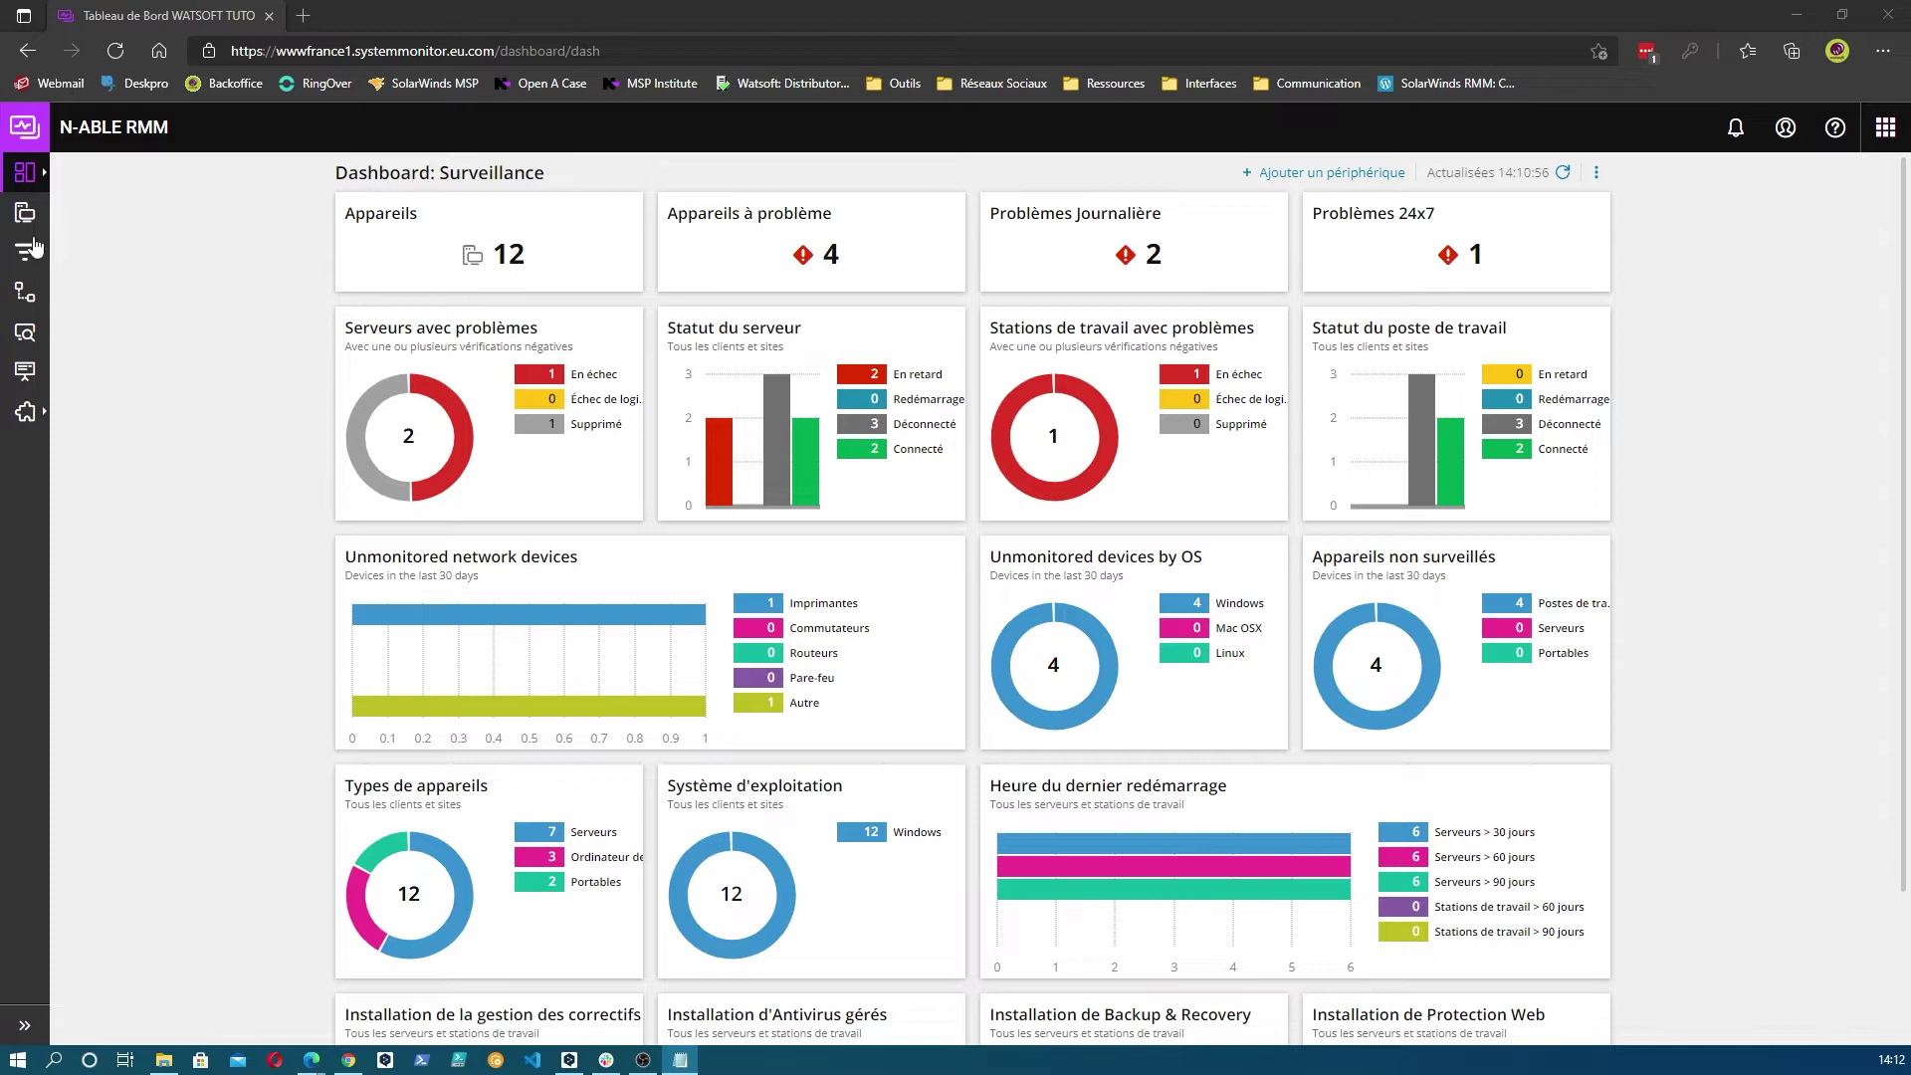
# Step: Open the device management view and examine the 24-7 and daily safety check types that can be added to a workstation
pyautogui.click(30, 223)
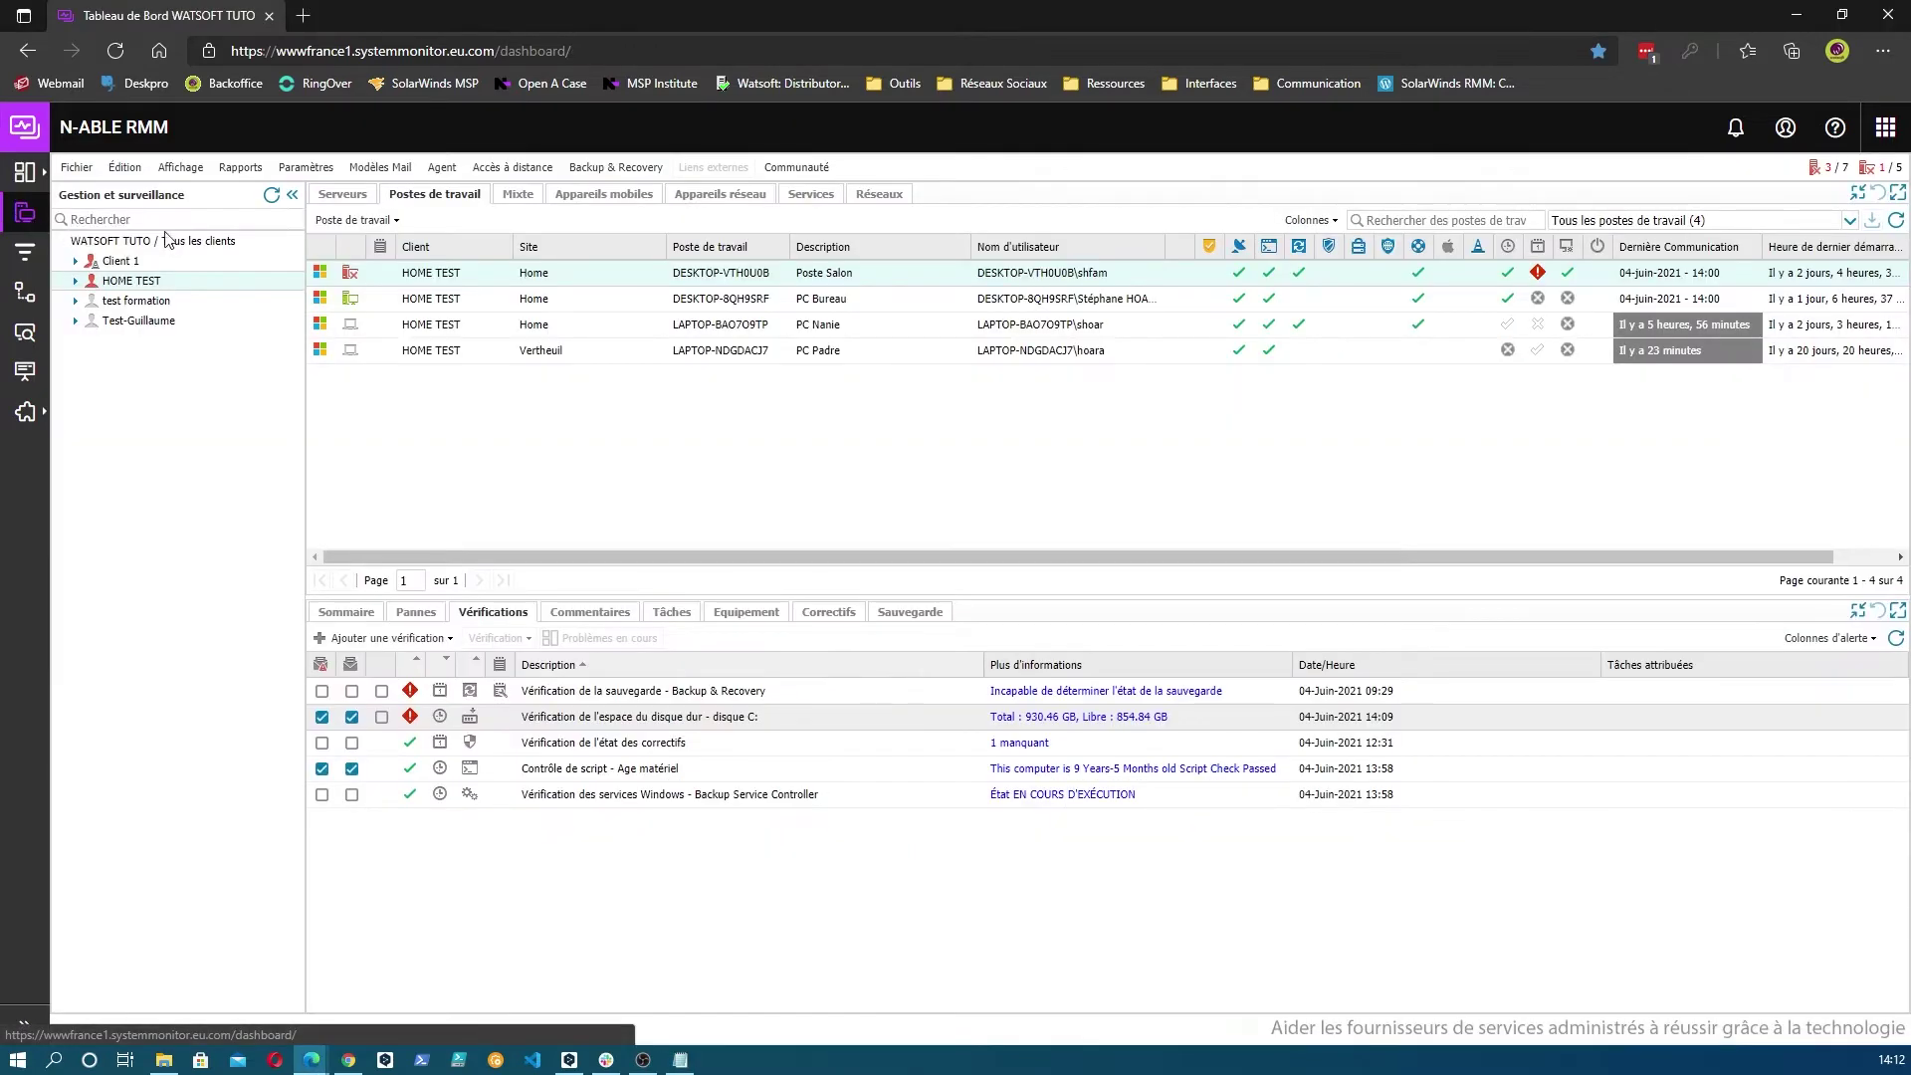
pyautogui.click(448, 640)
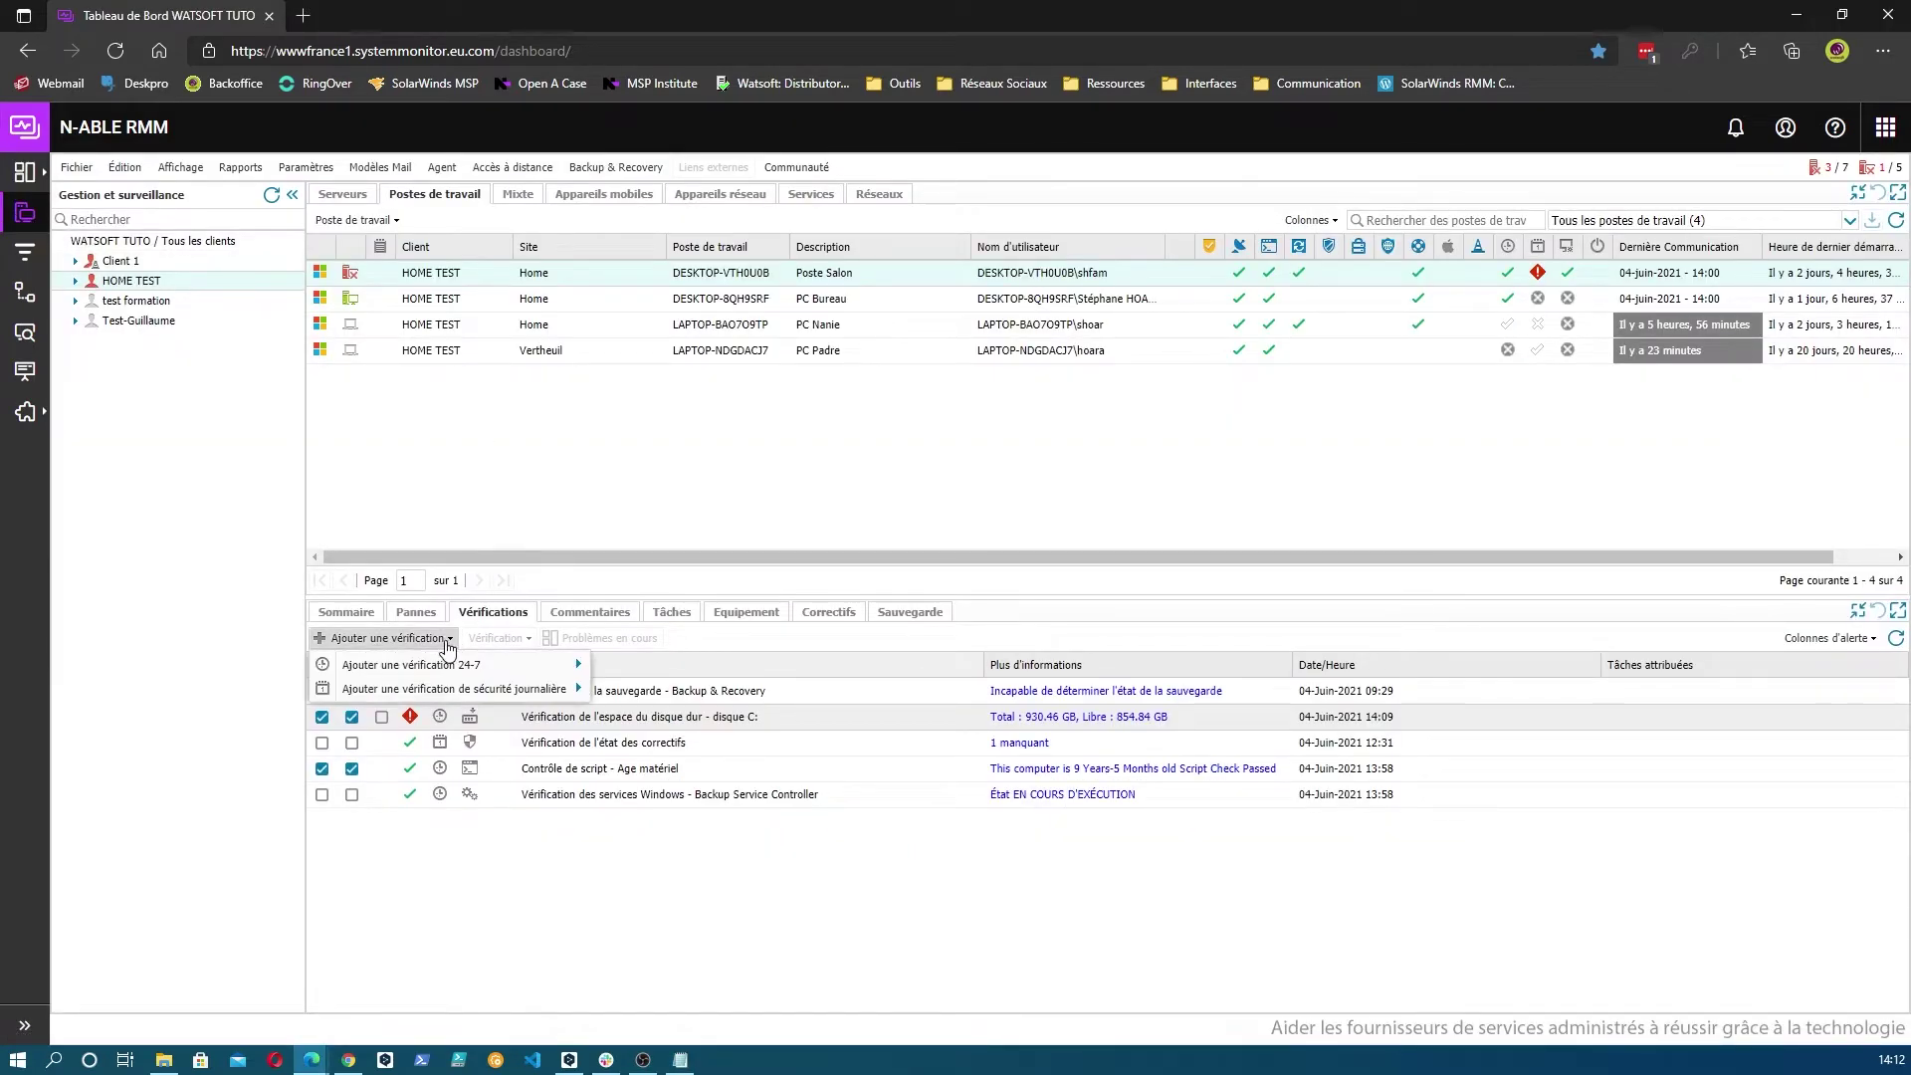
pyautogui.moveTo(518, 665)
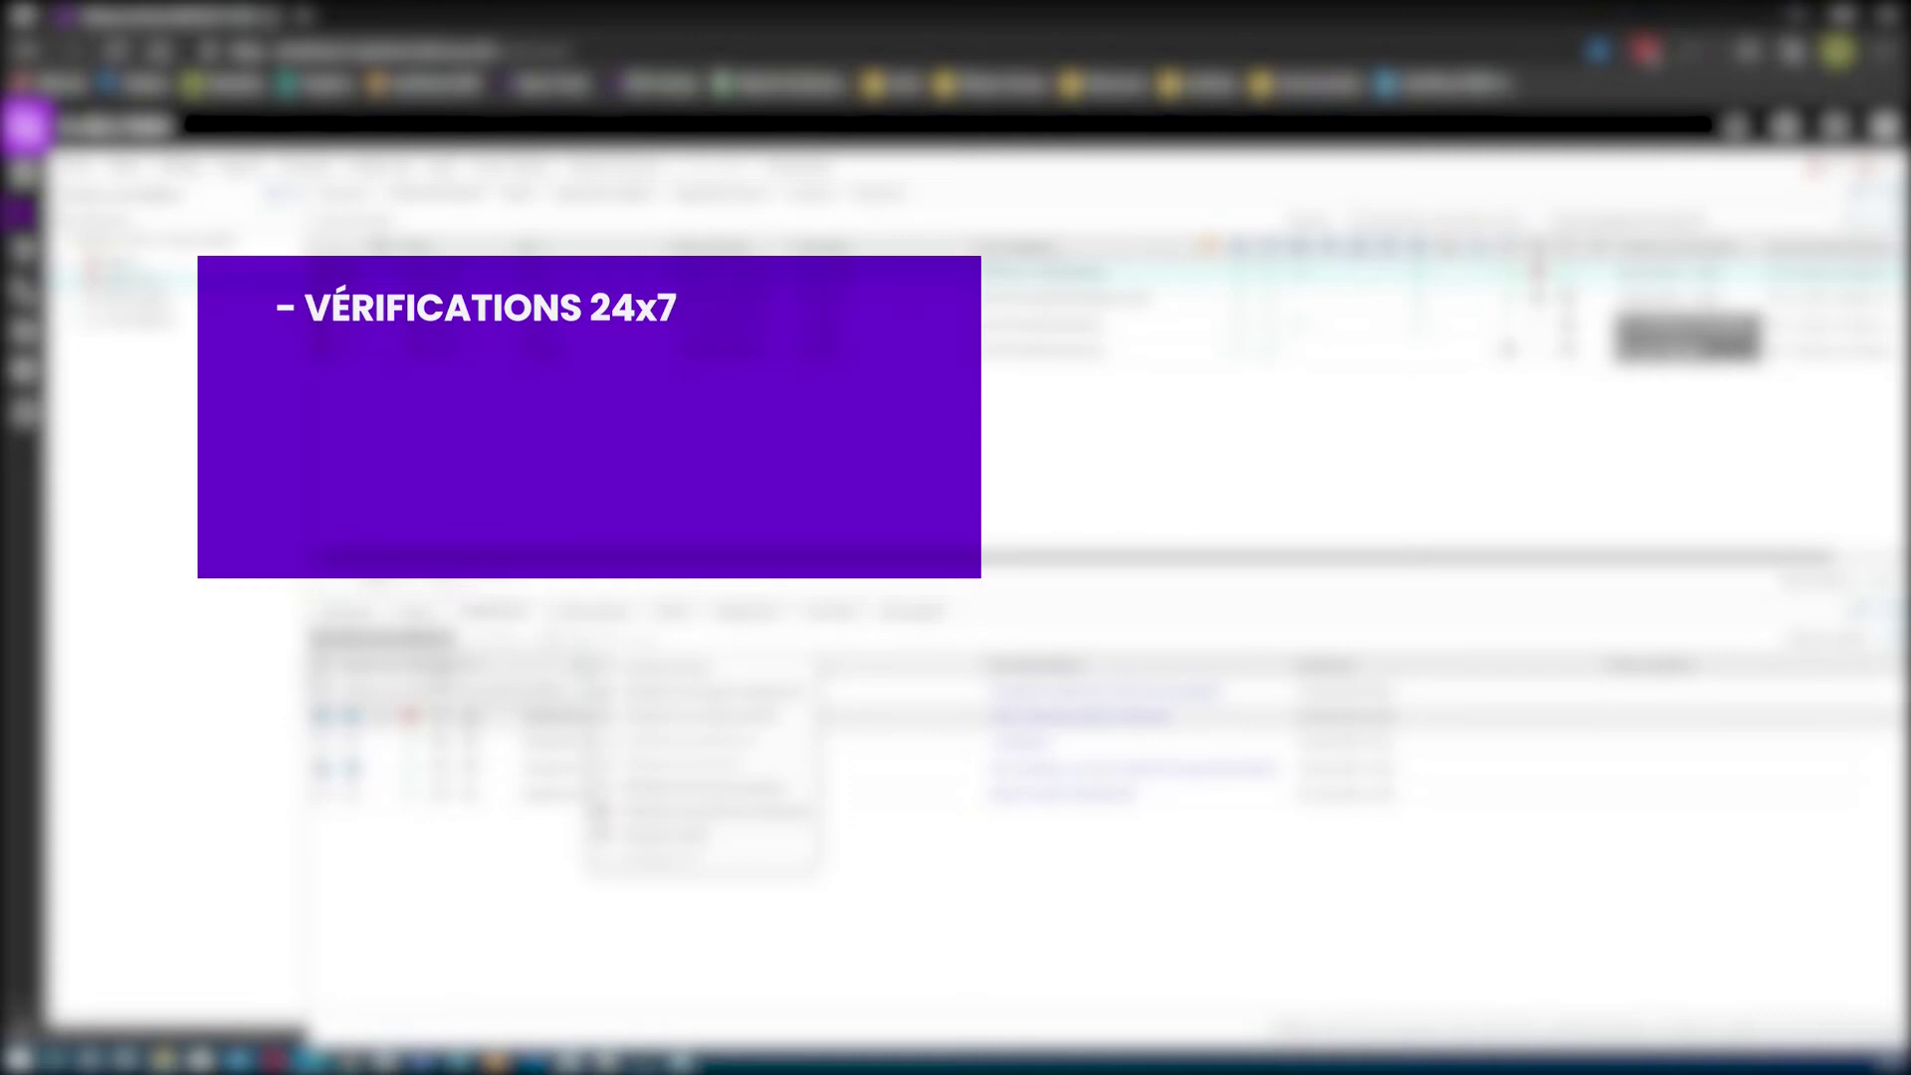
pyautogui.moveTo(427, 697)
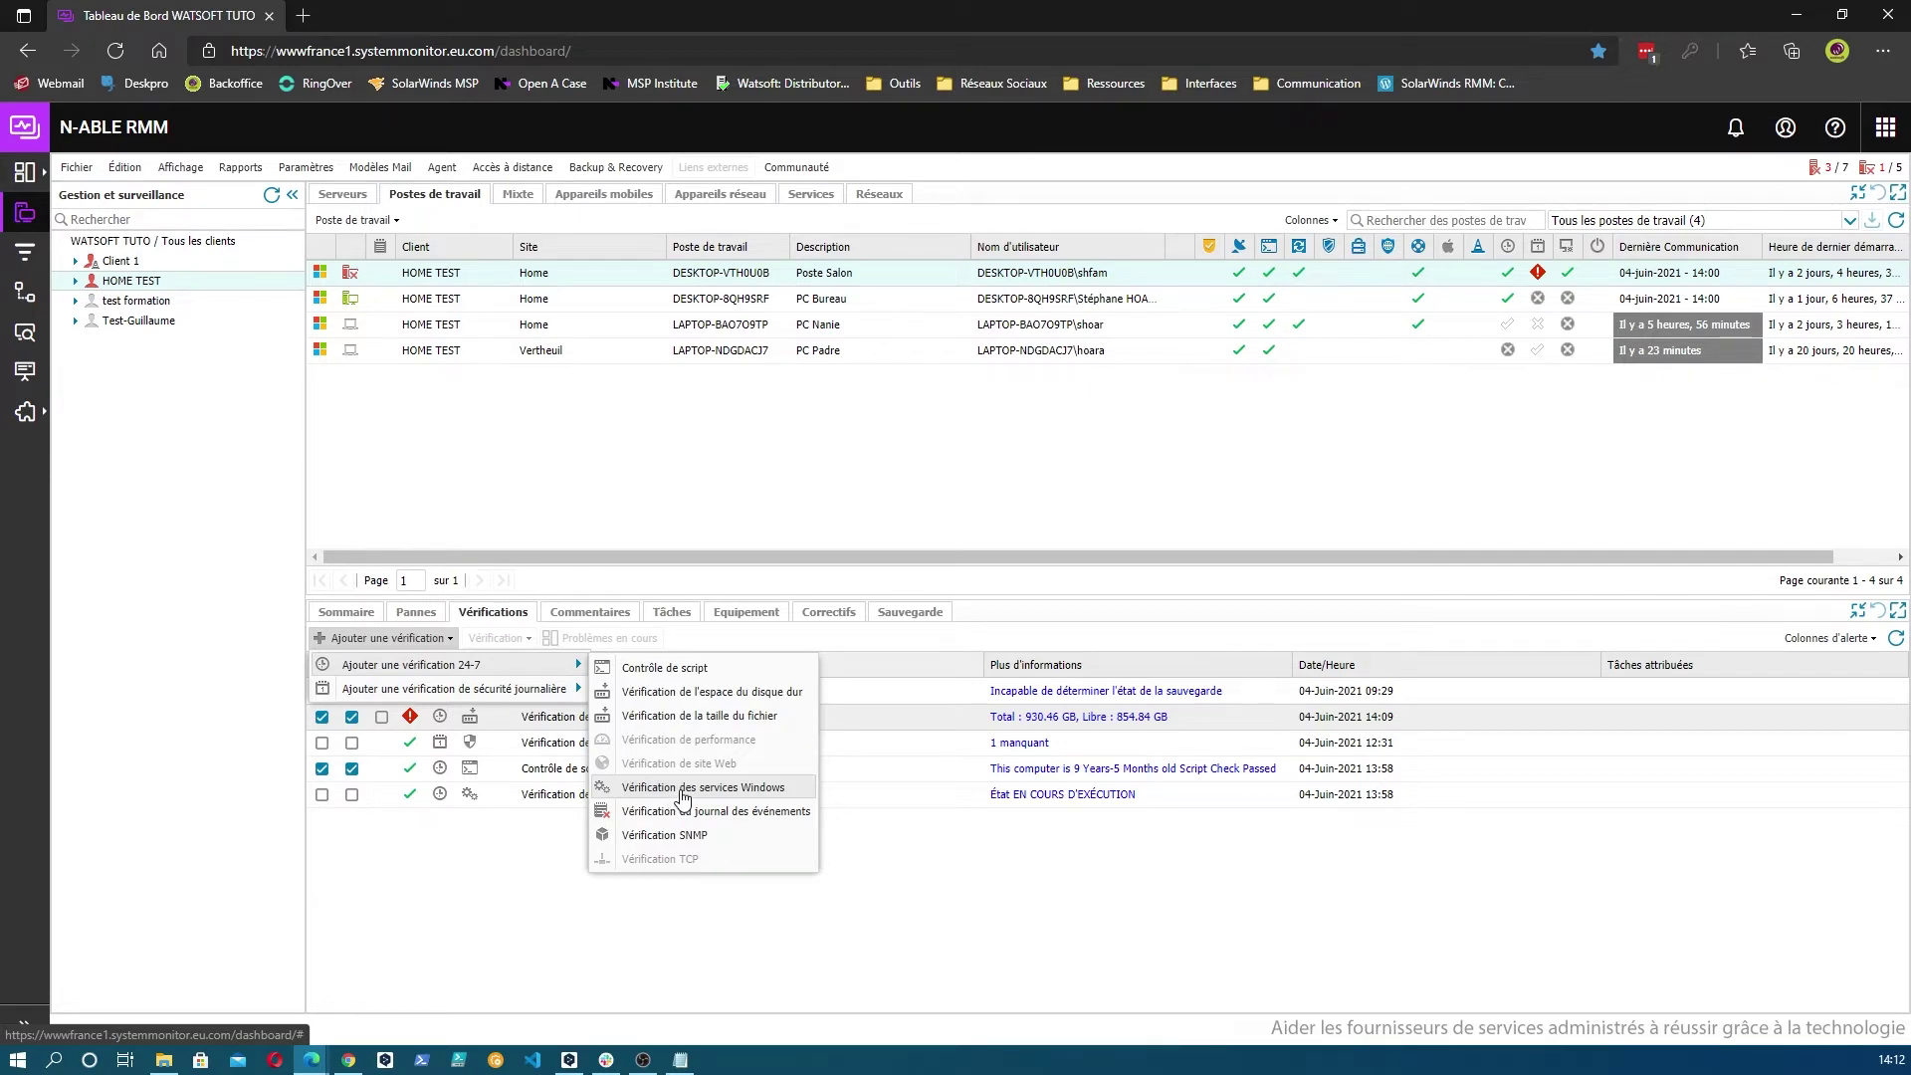
# Step: Add a 24-7 SNMP check to the Poste Salon workstation at the Home site, using vendor QNAP and check QNAP - NAS - HDD 1 Status
pyautogui.click(84, 284)
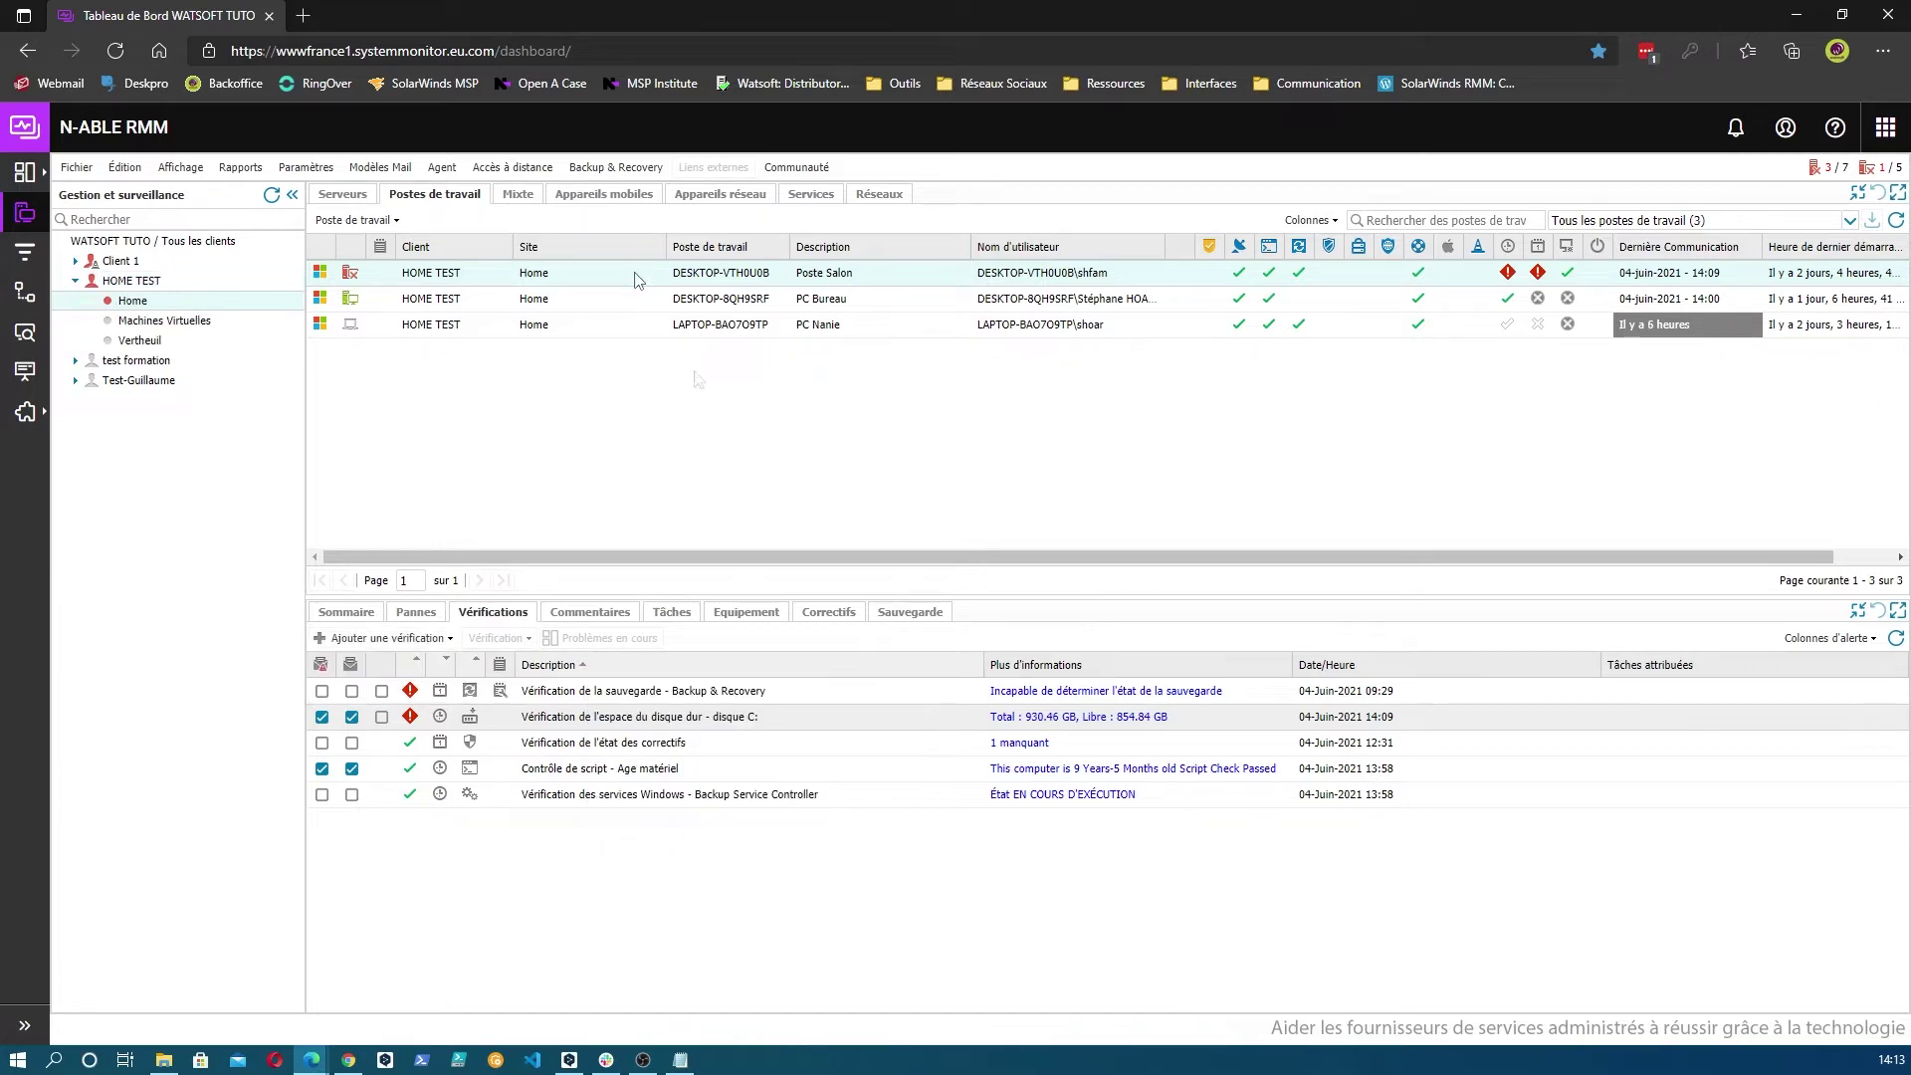
pyautogui.click(448, 638)
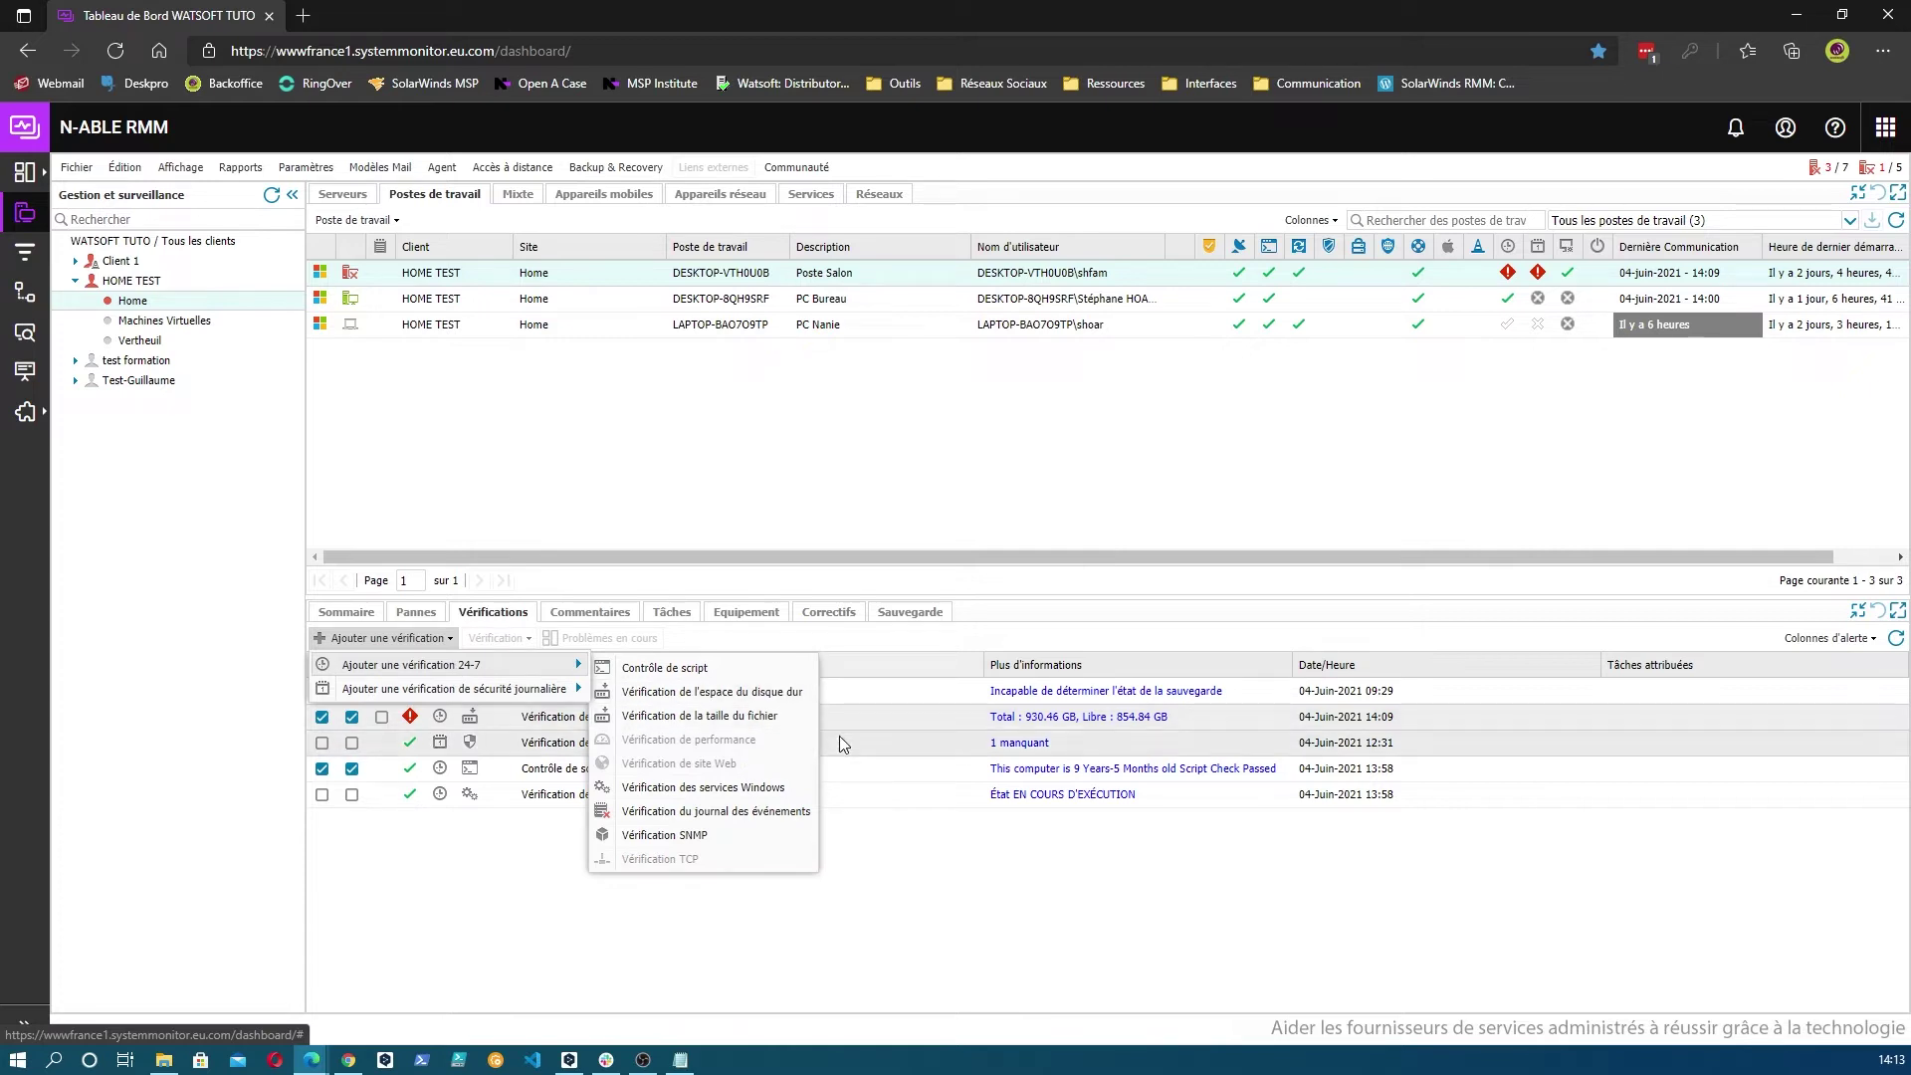
pyautogui.click(717, 837)
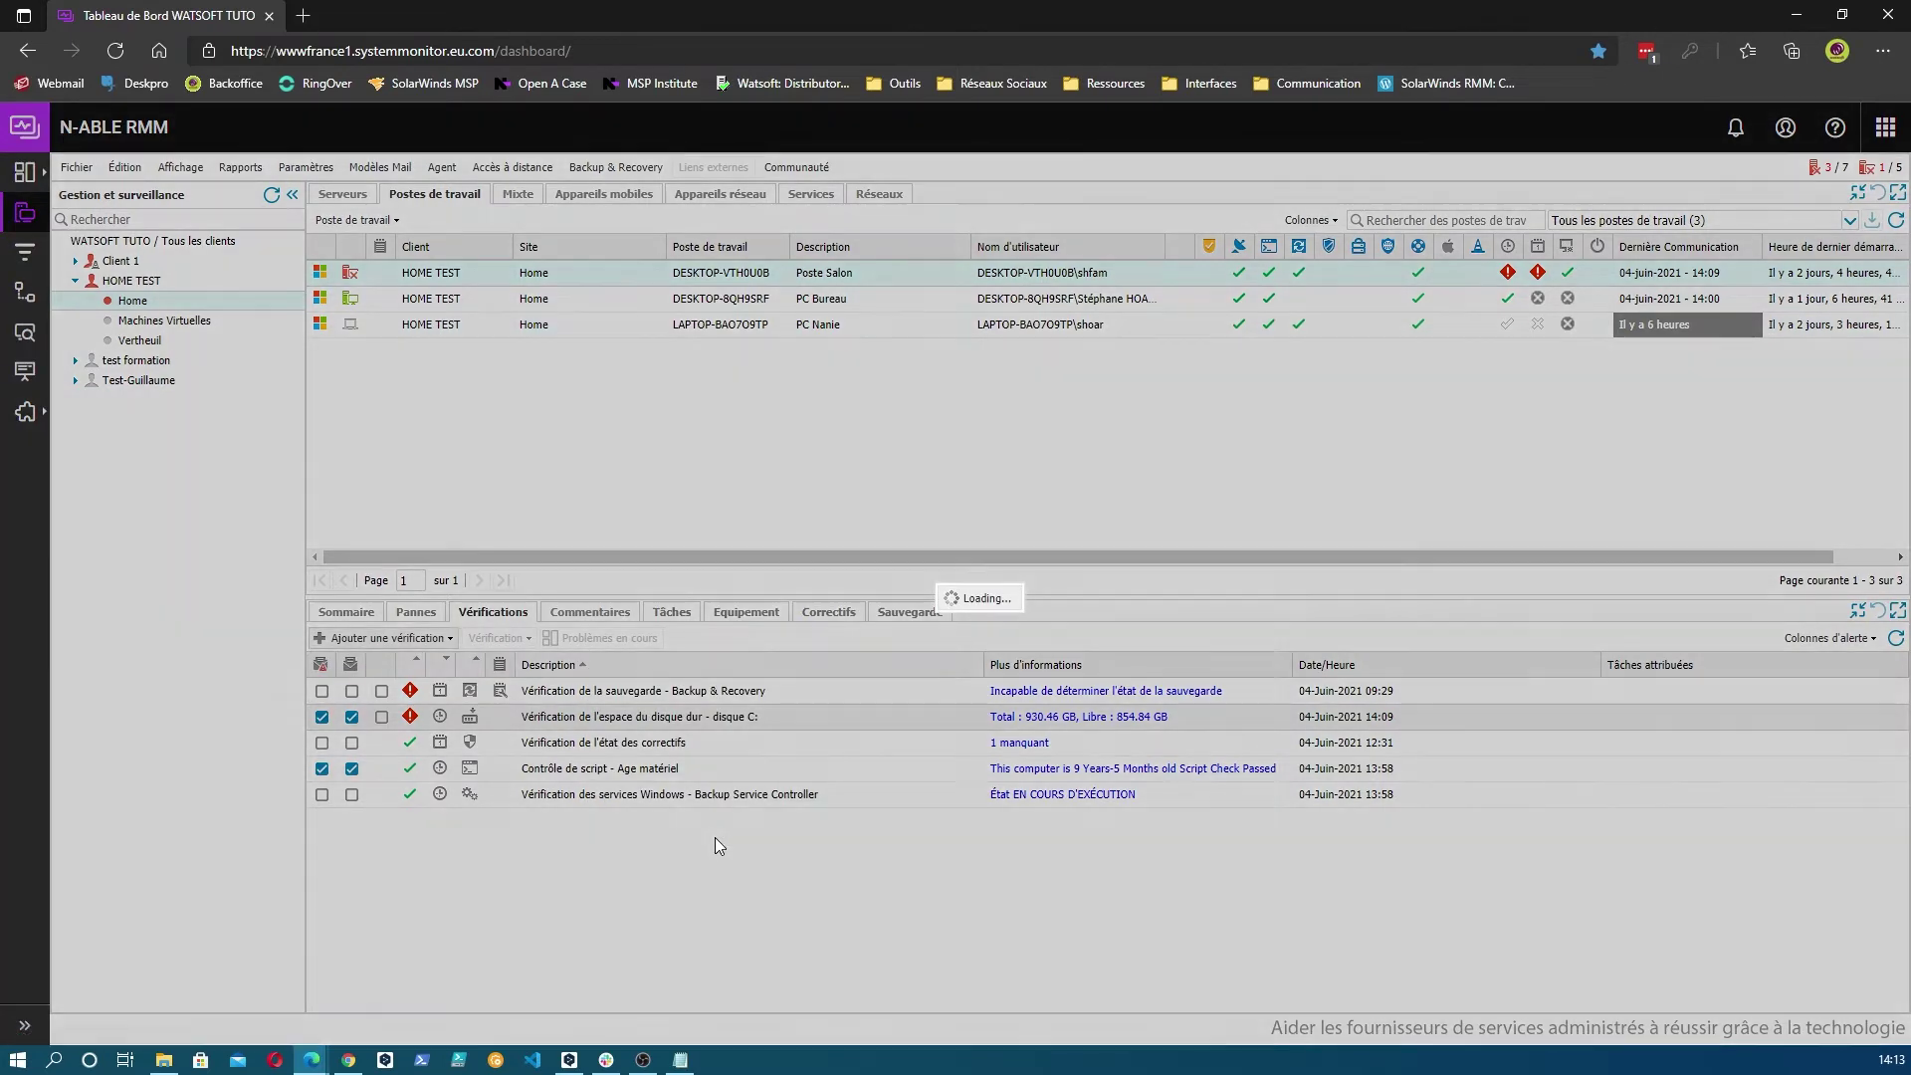
pyautogui.click(1100, 436)
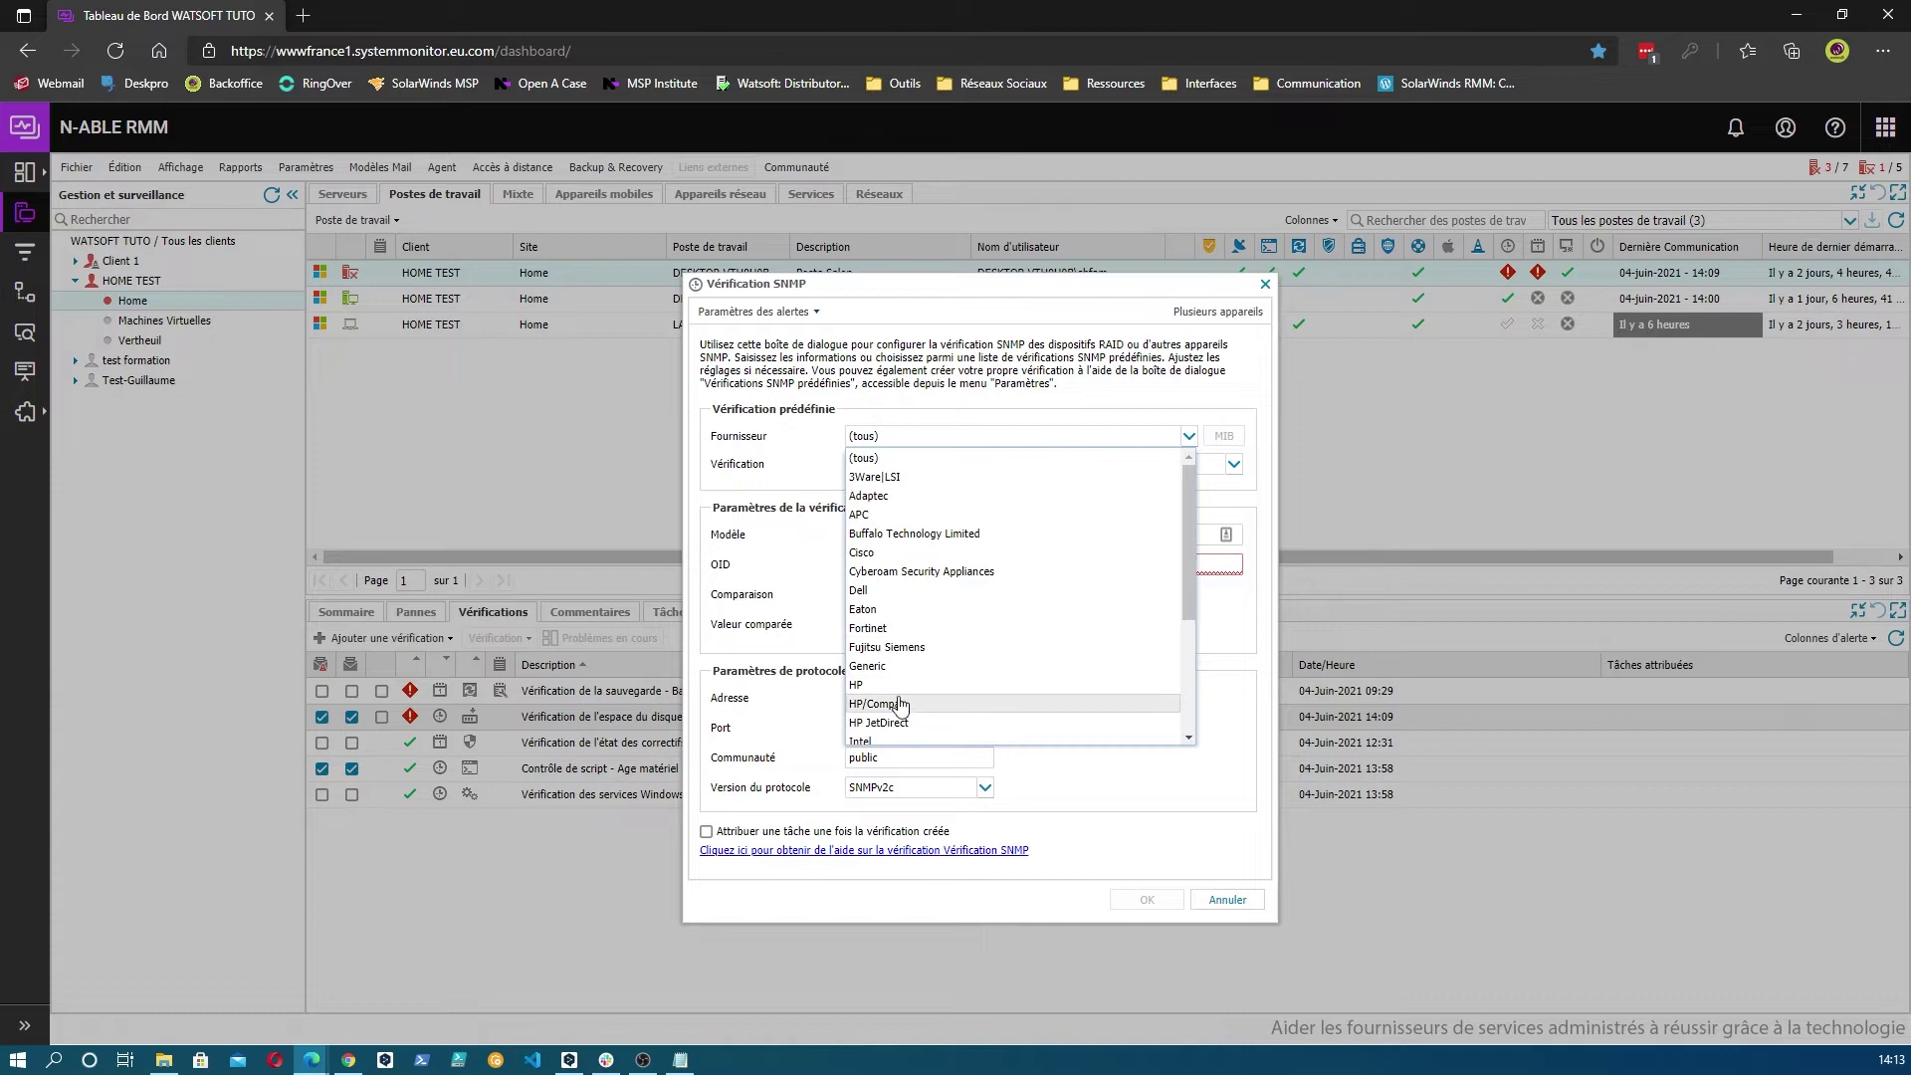
pyautogui.scroll(-3, 913, 699)
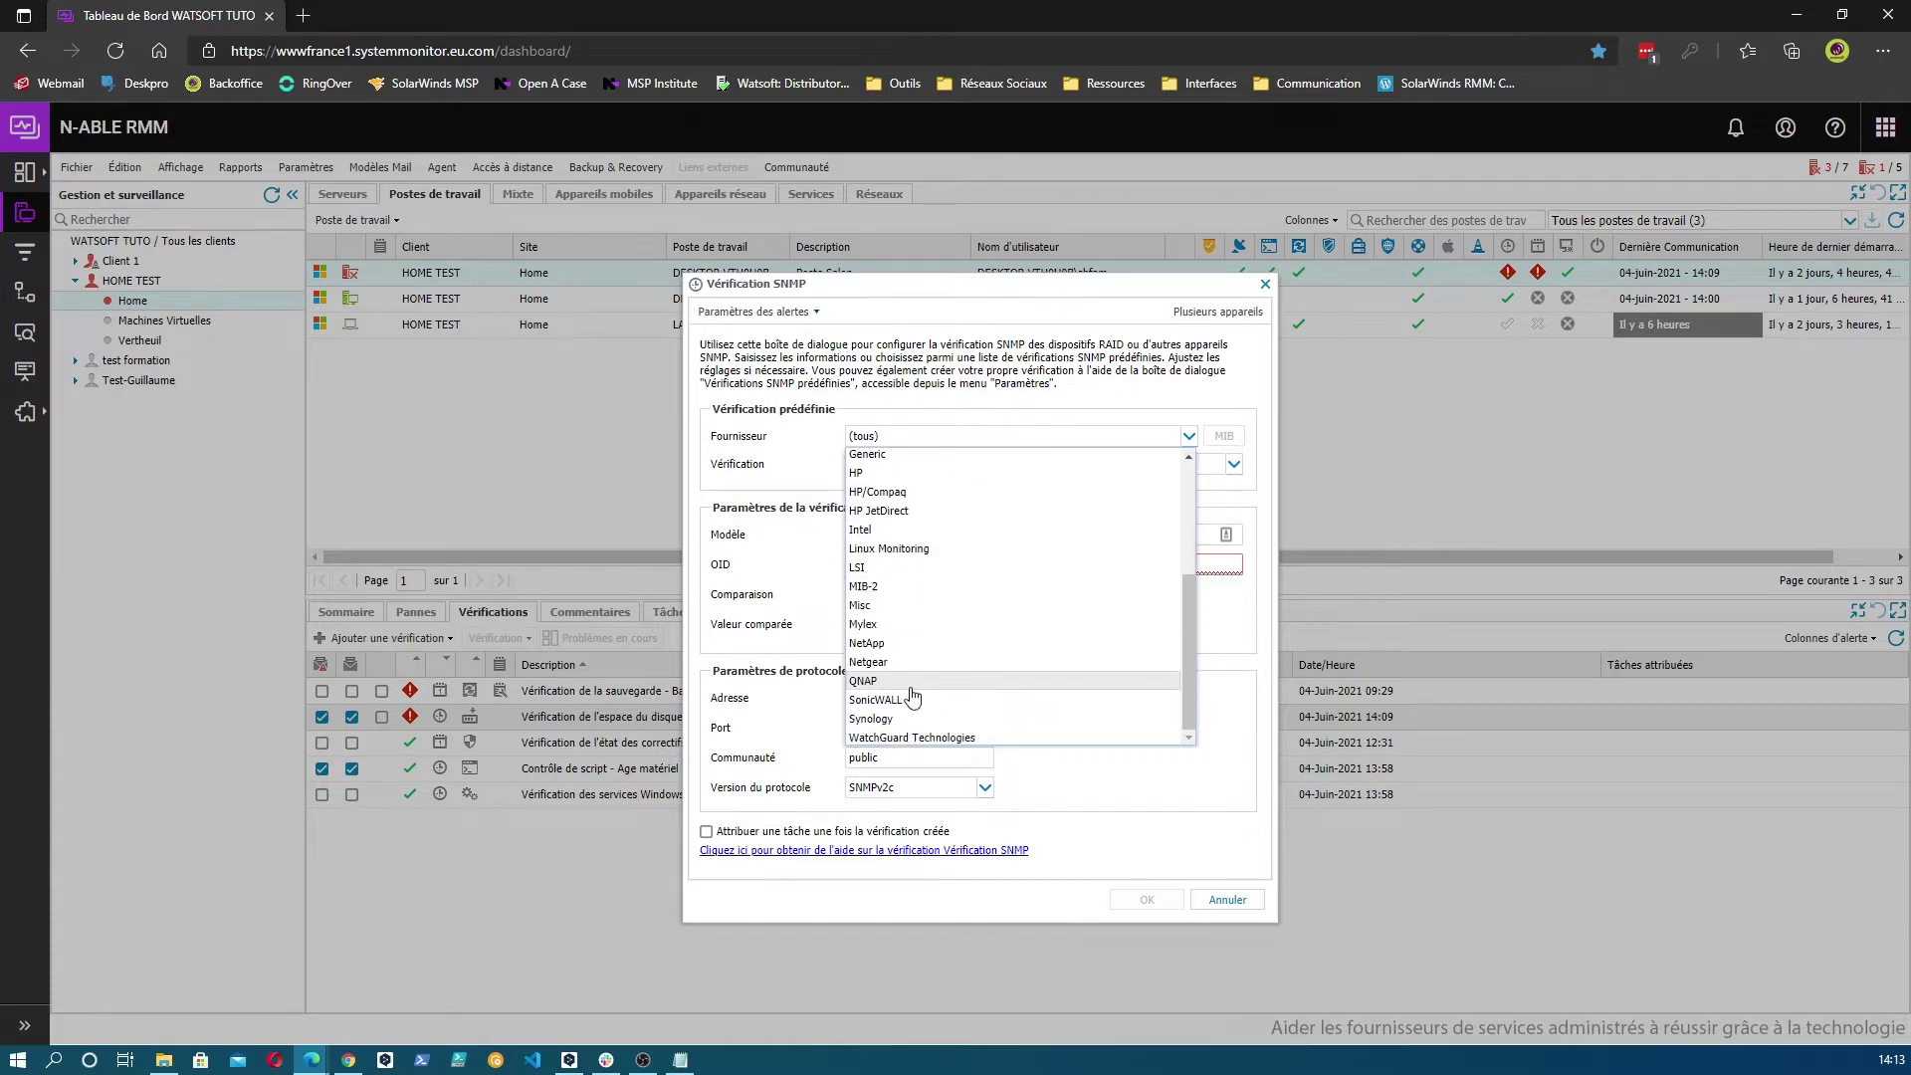
pyautogui.click(913, 682)
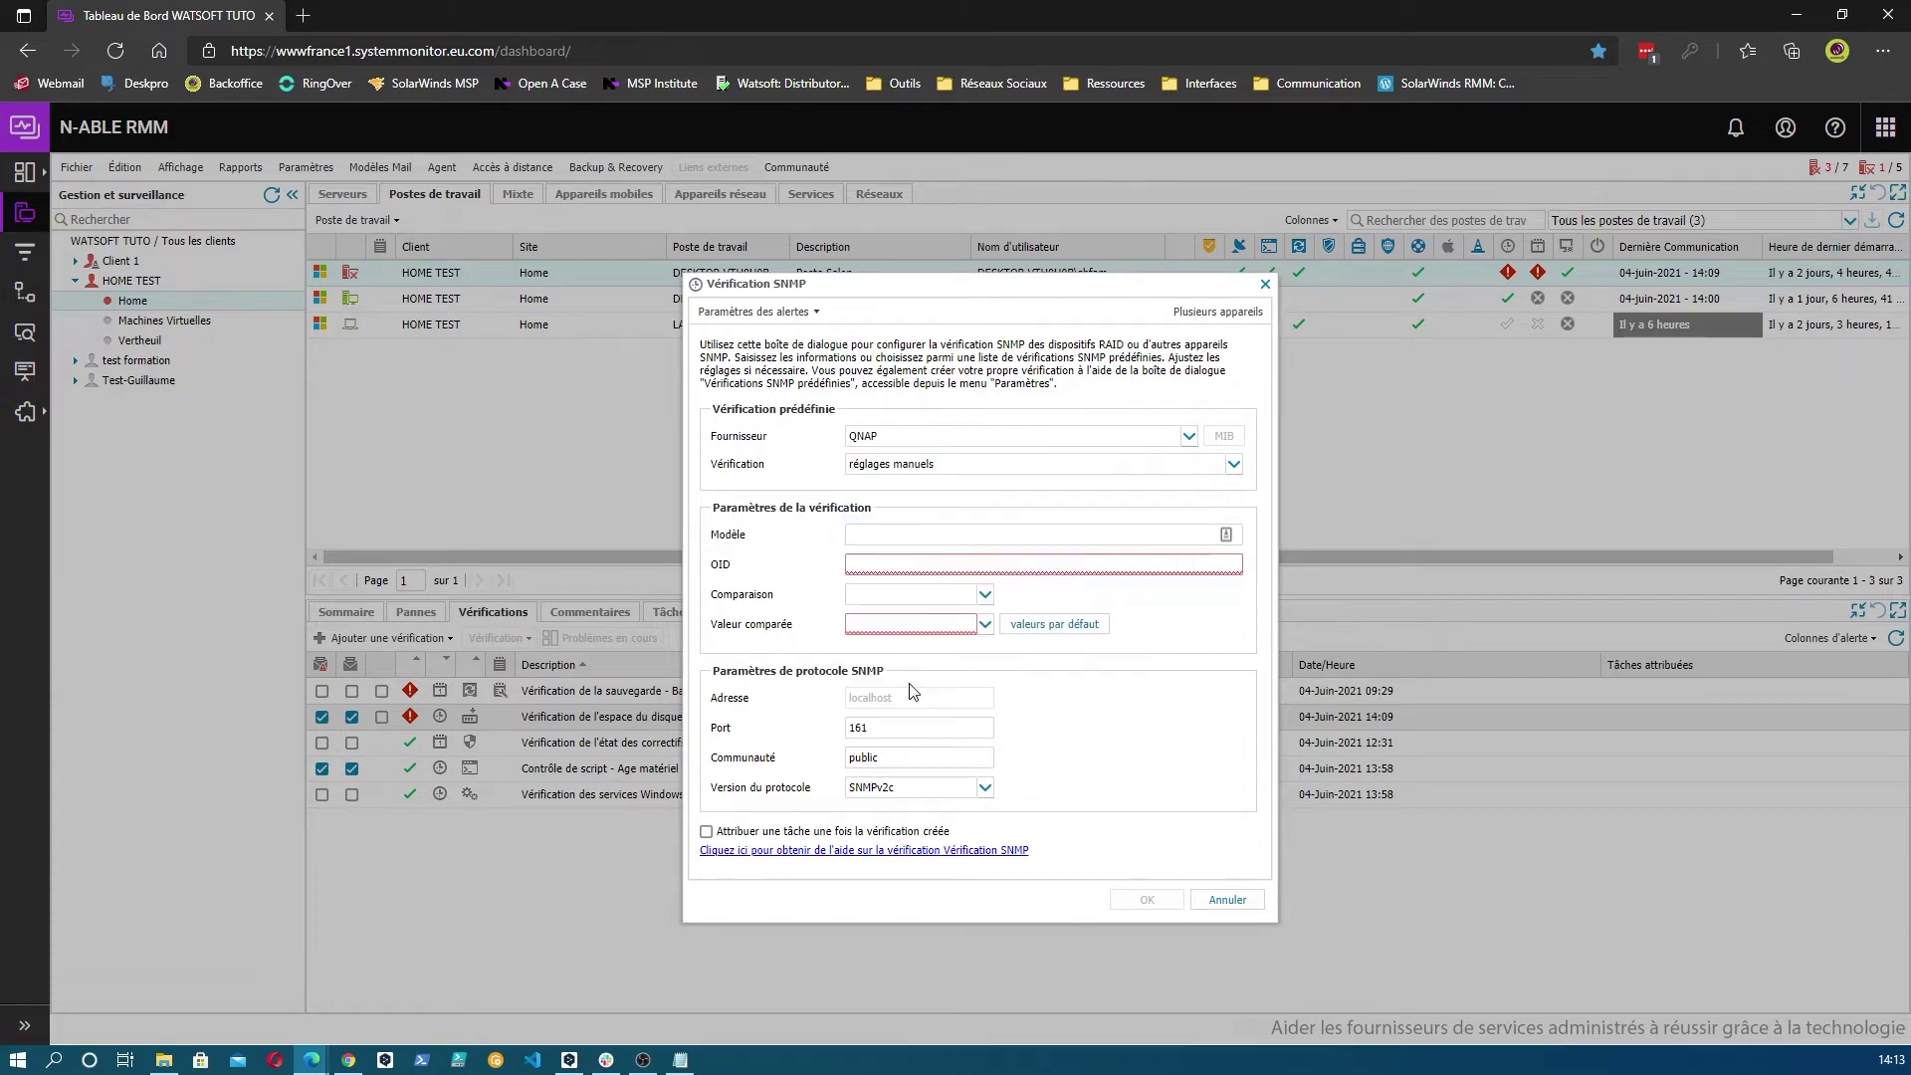
pyautogui.click(1233, 464)
pyautogui.click(973, 589)
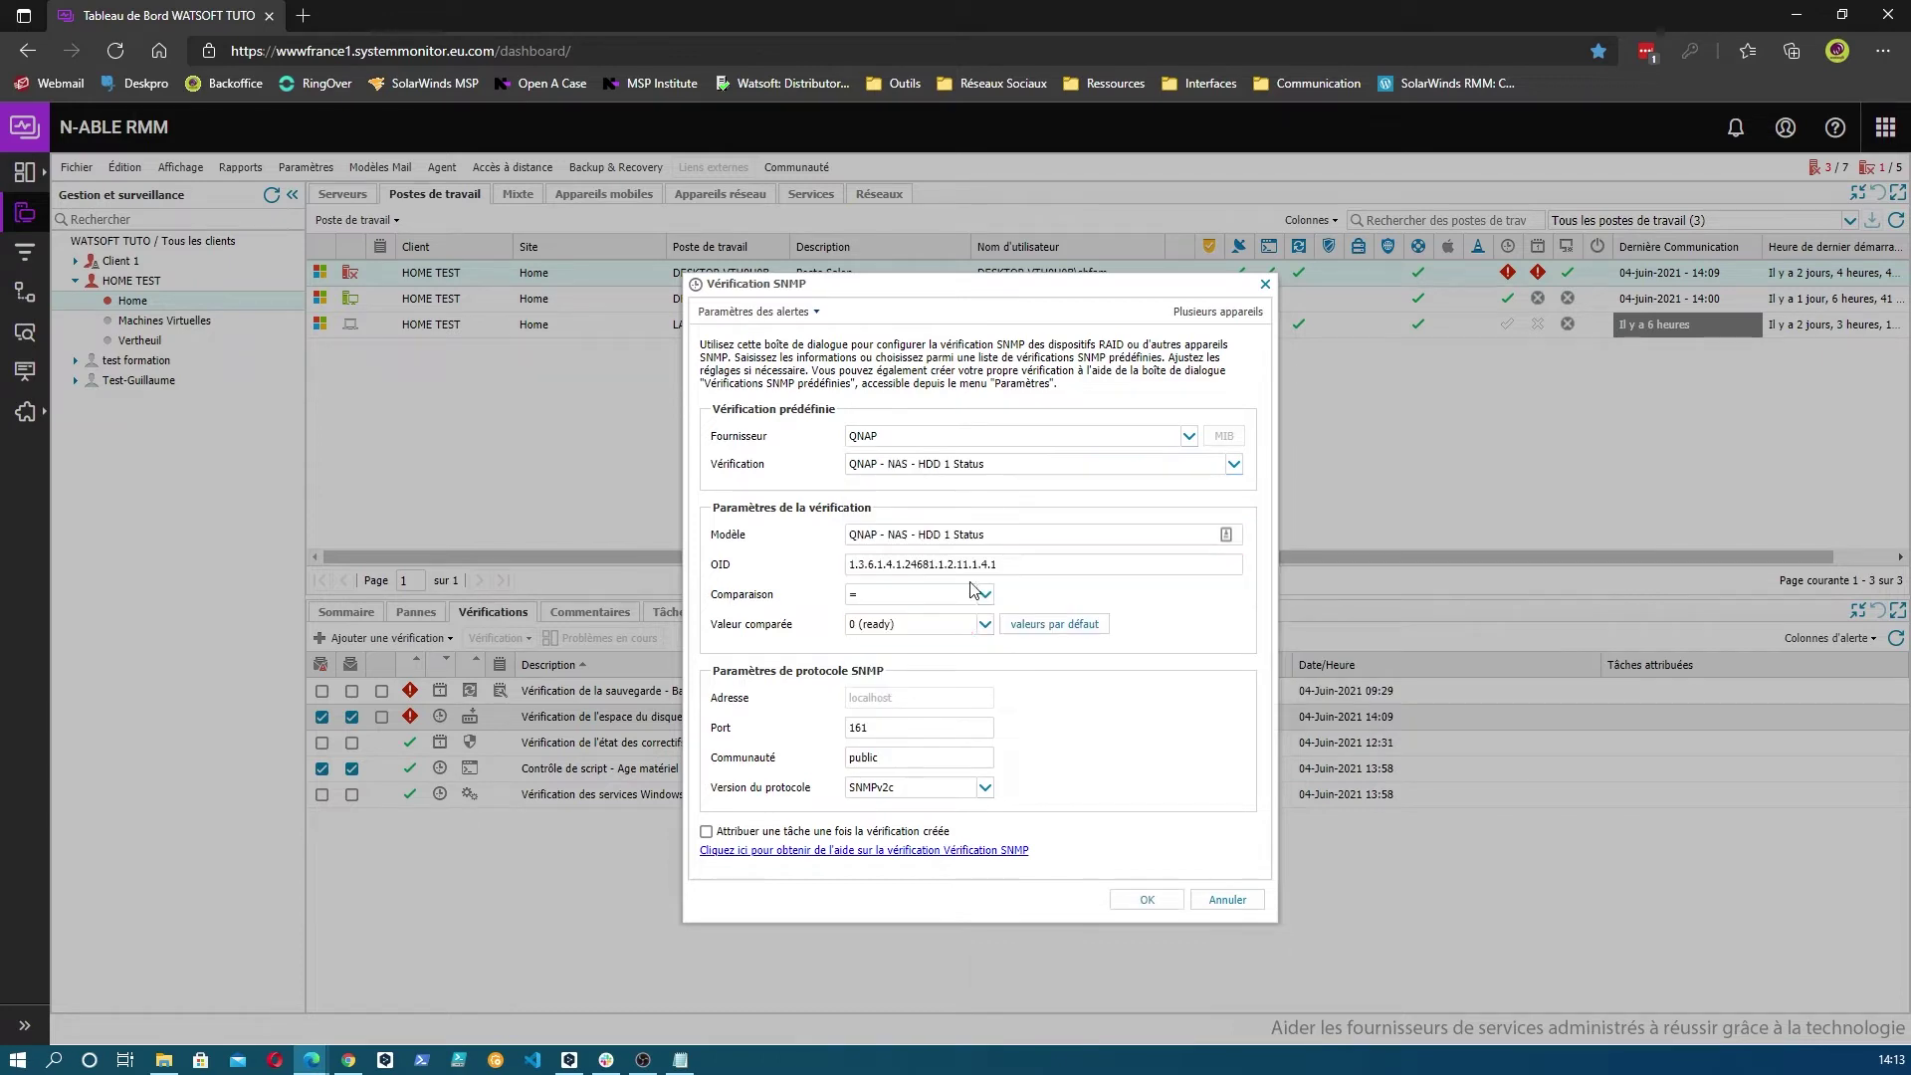
pyautogui.click(1150, 901)
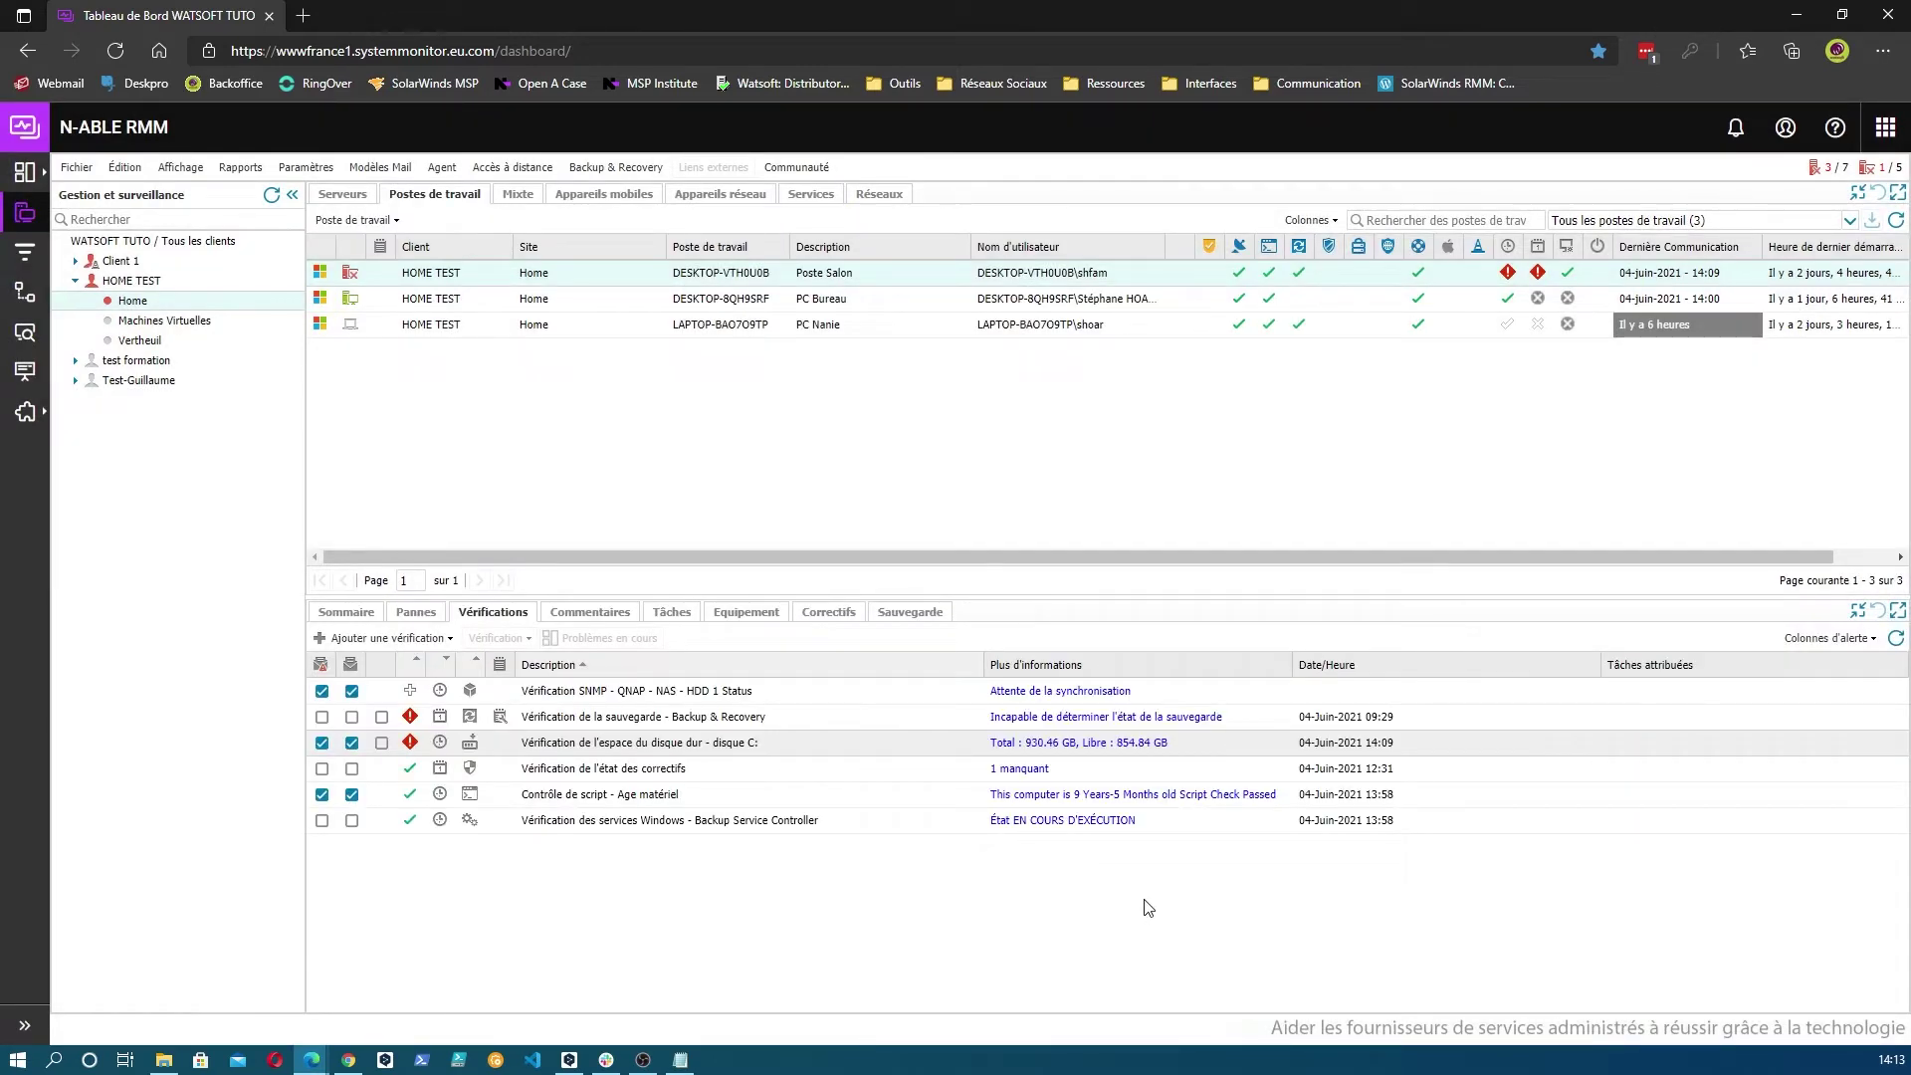
# Step: Start a new monitoring template based on the Poste Salon workstation, including its checks but not its tasks
pyautogui.rightClick(901, 277)
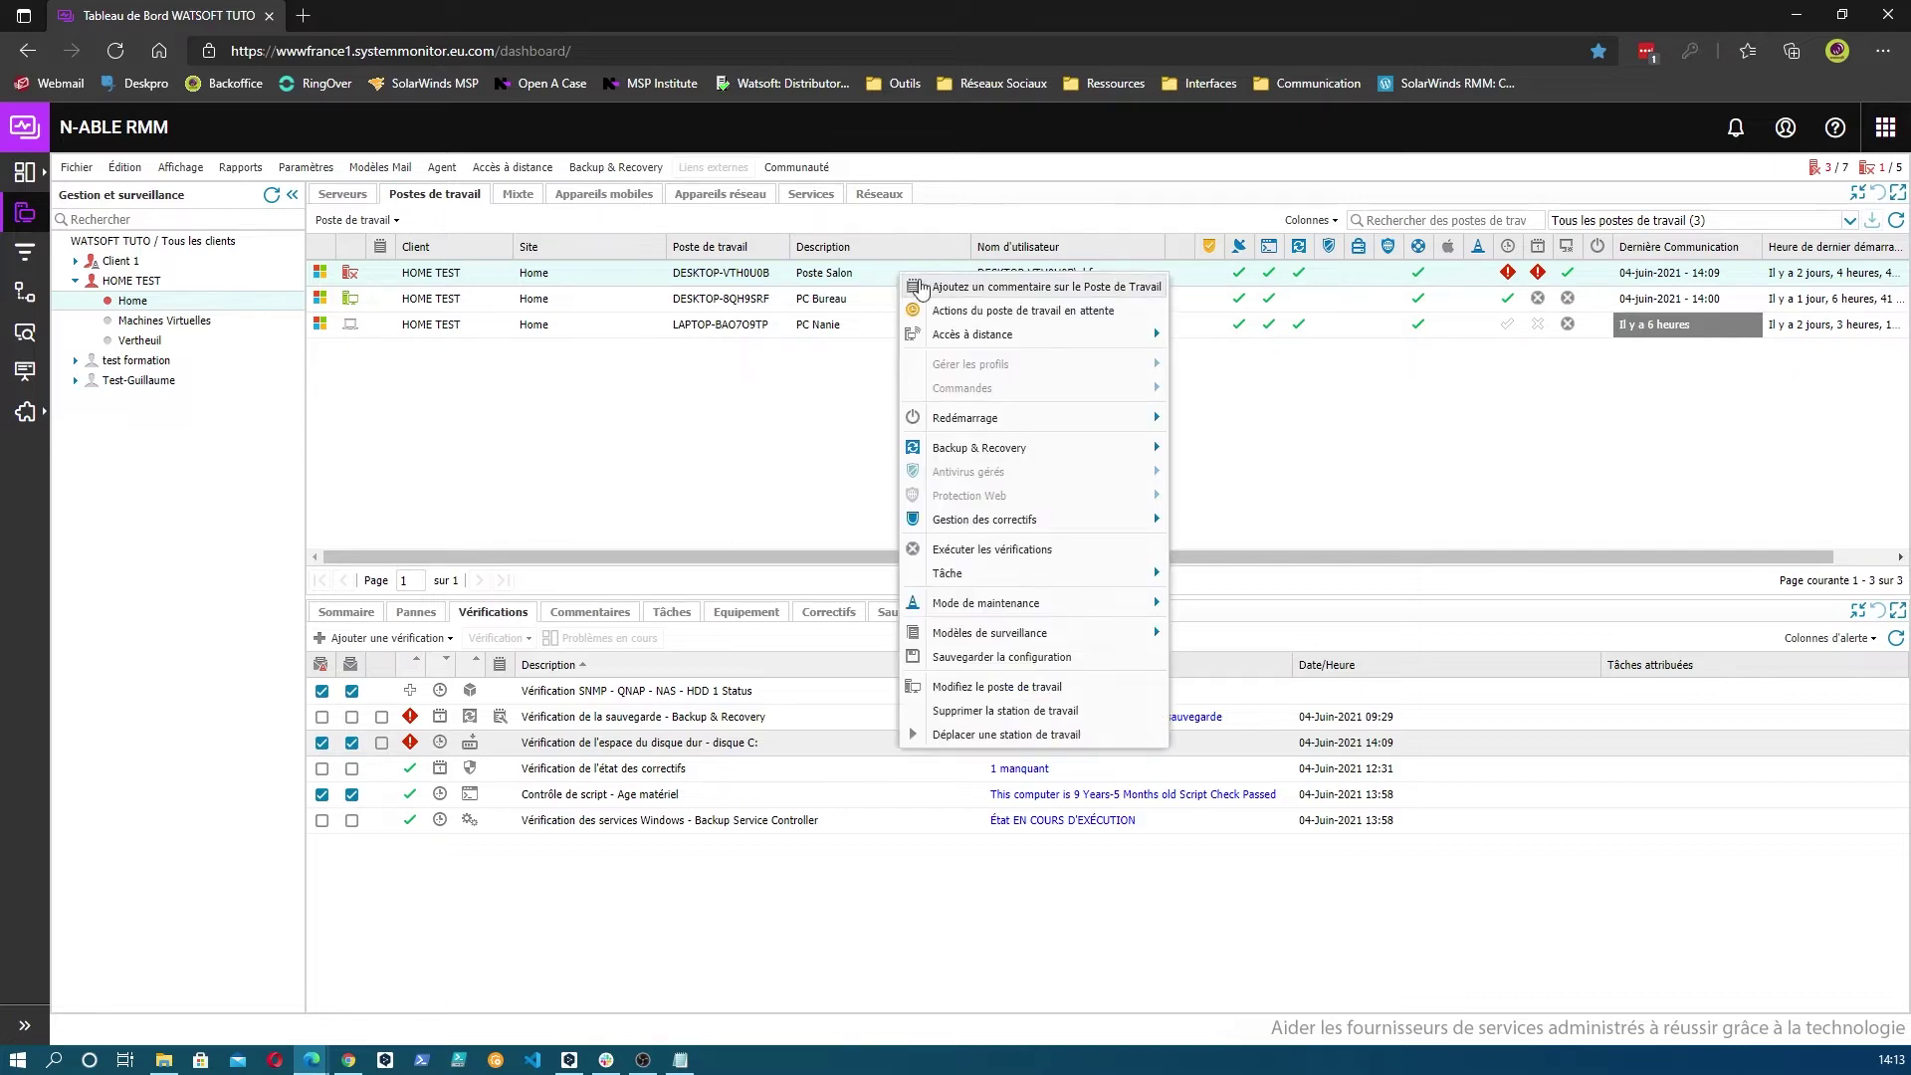
pyautogui.moveTo(999, 638)
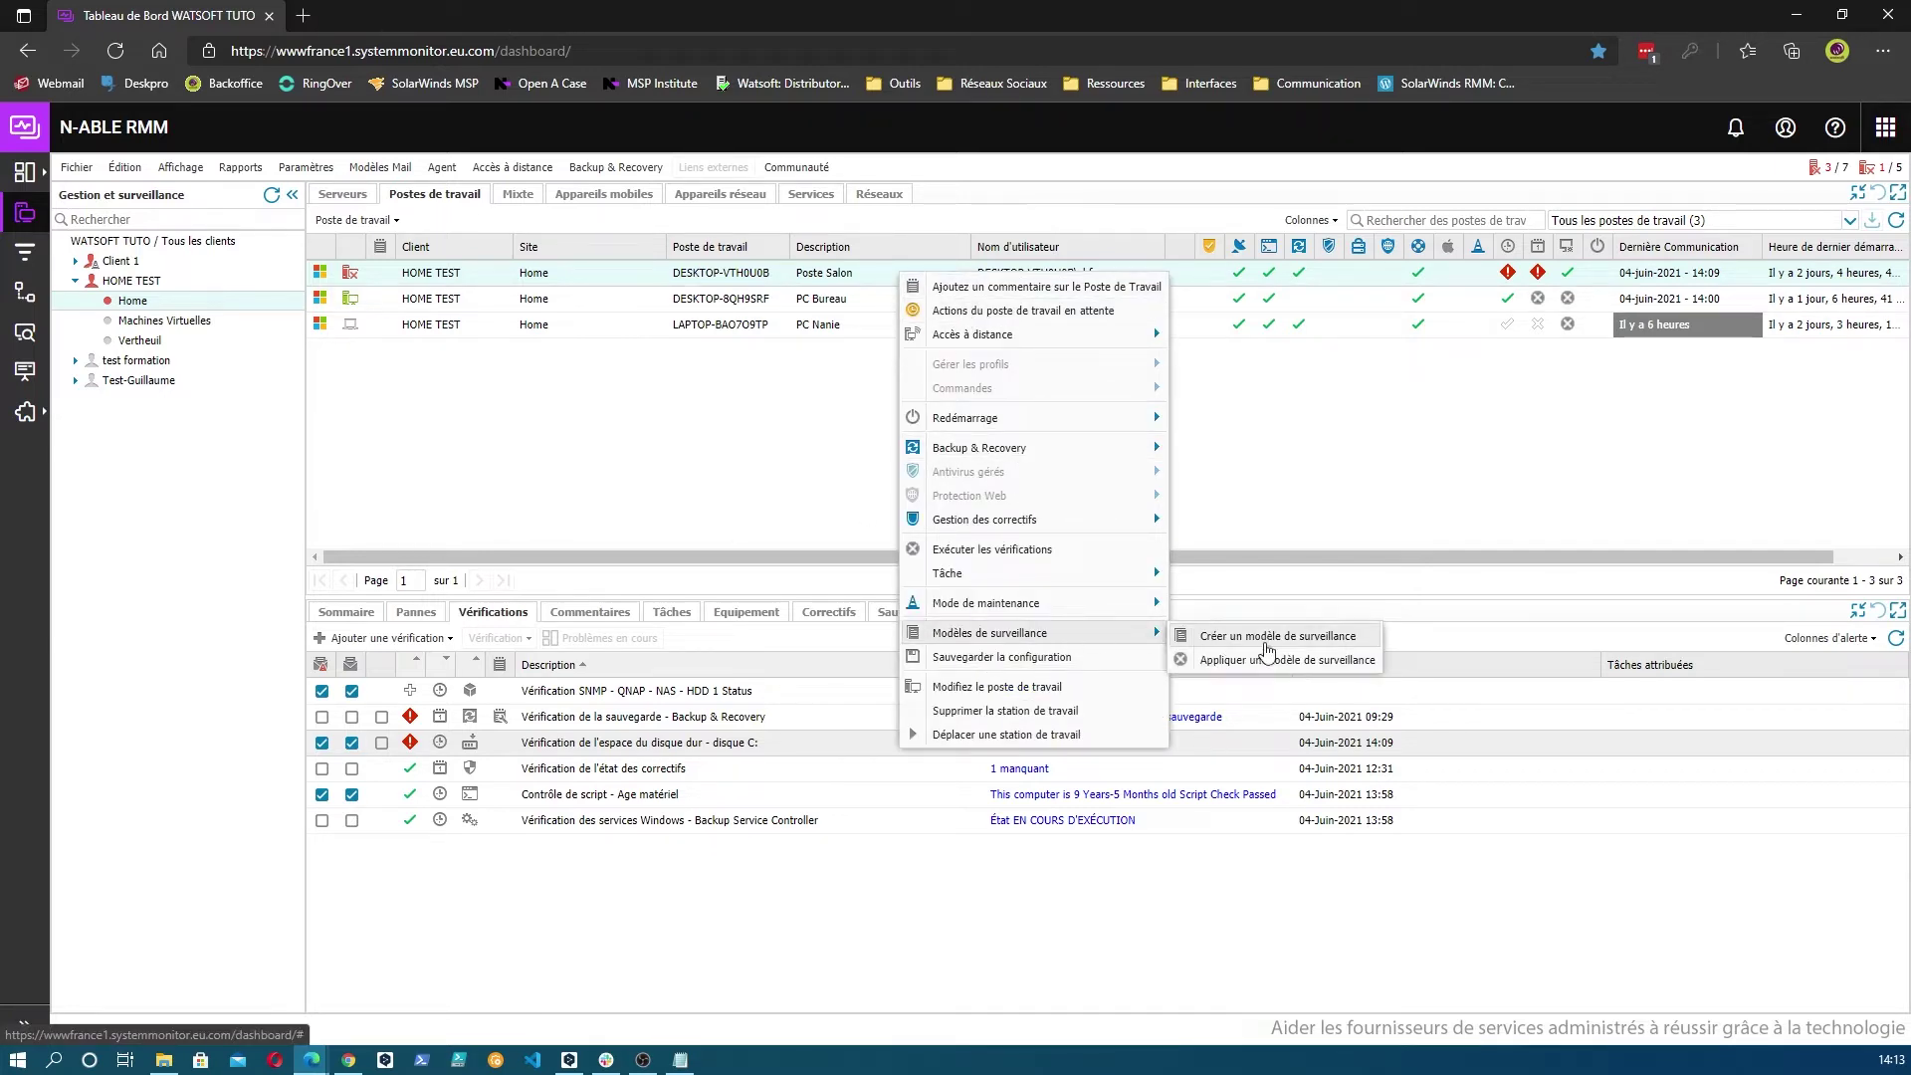
pyautogui.click(1279, 637)
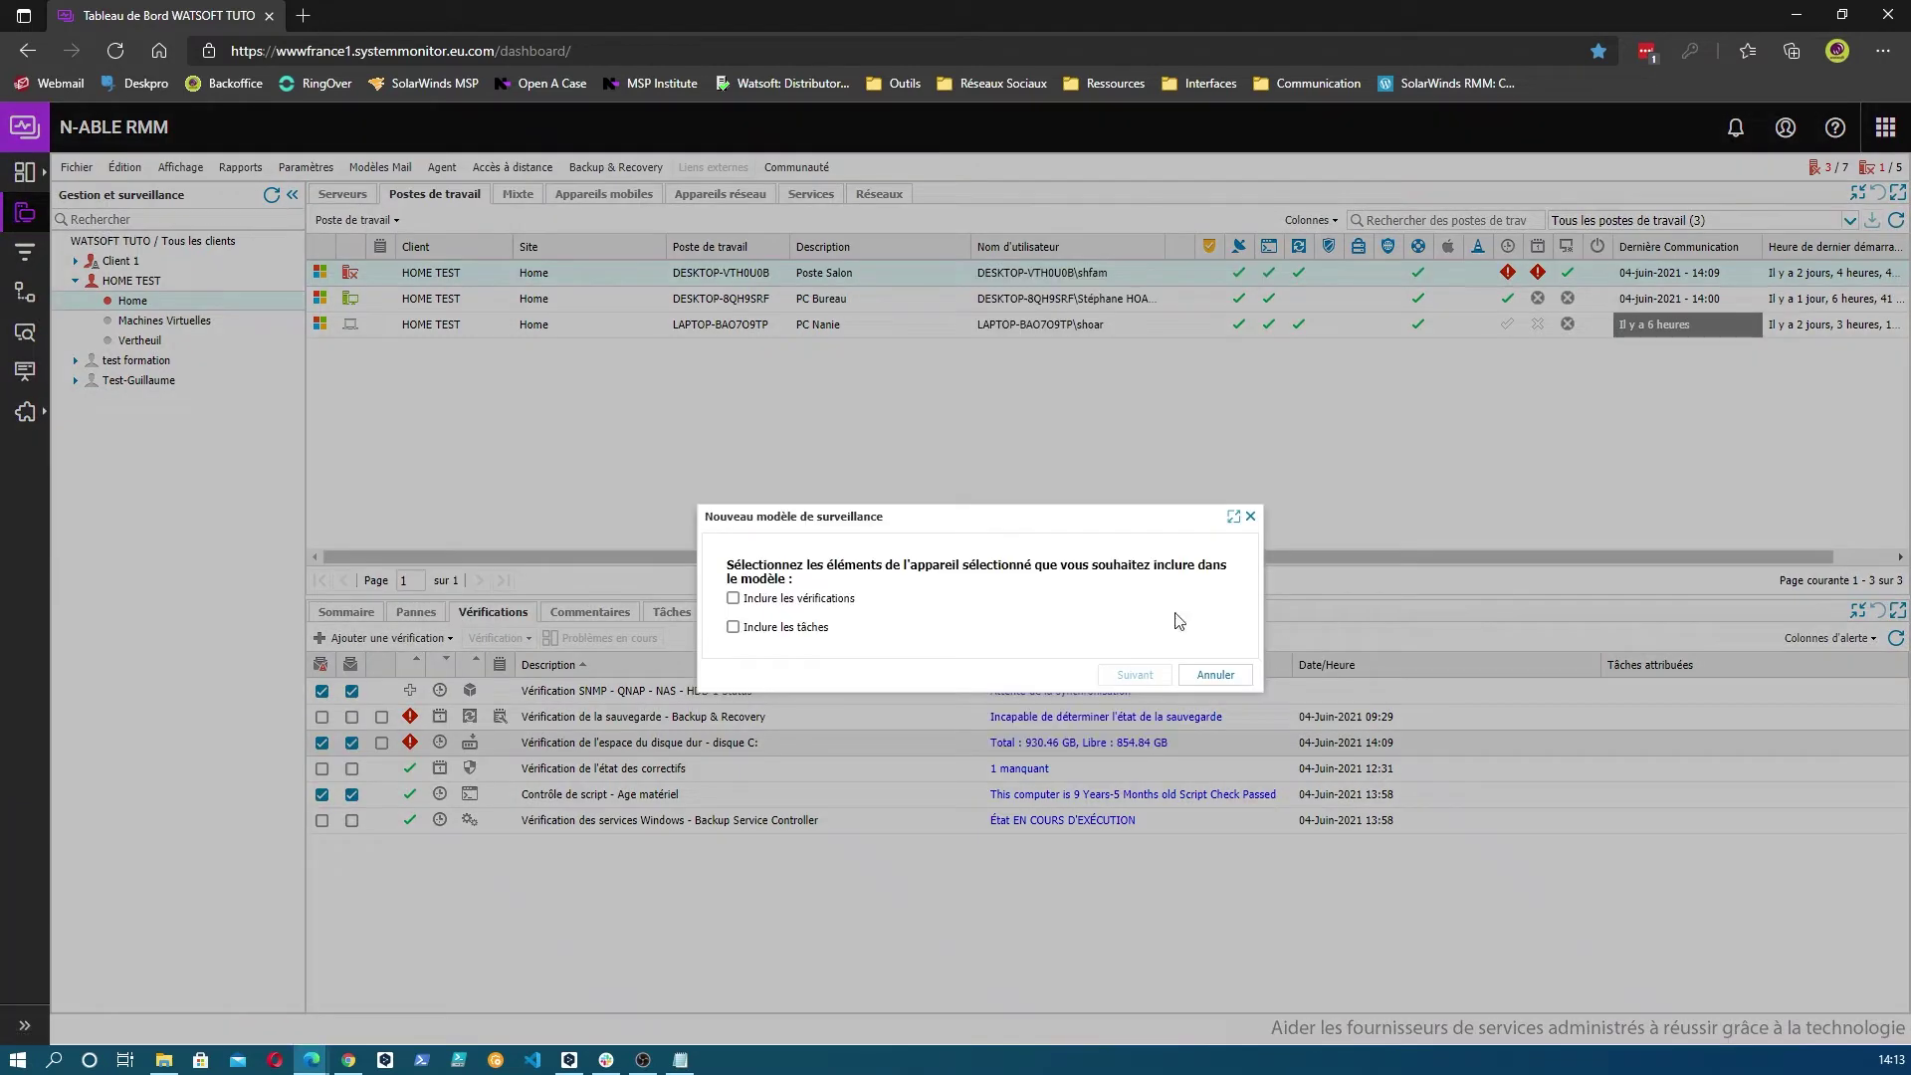
pyautogui.click(733, 598)
pyautogui.click(1135, 677)
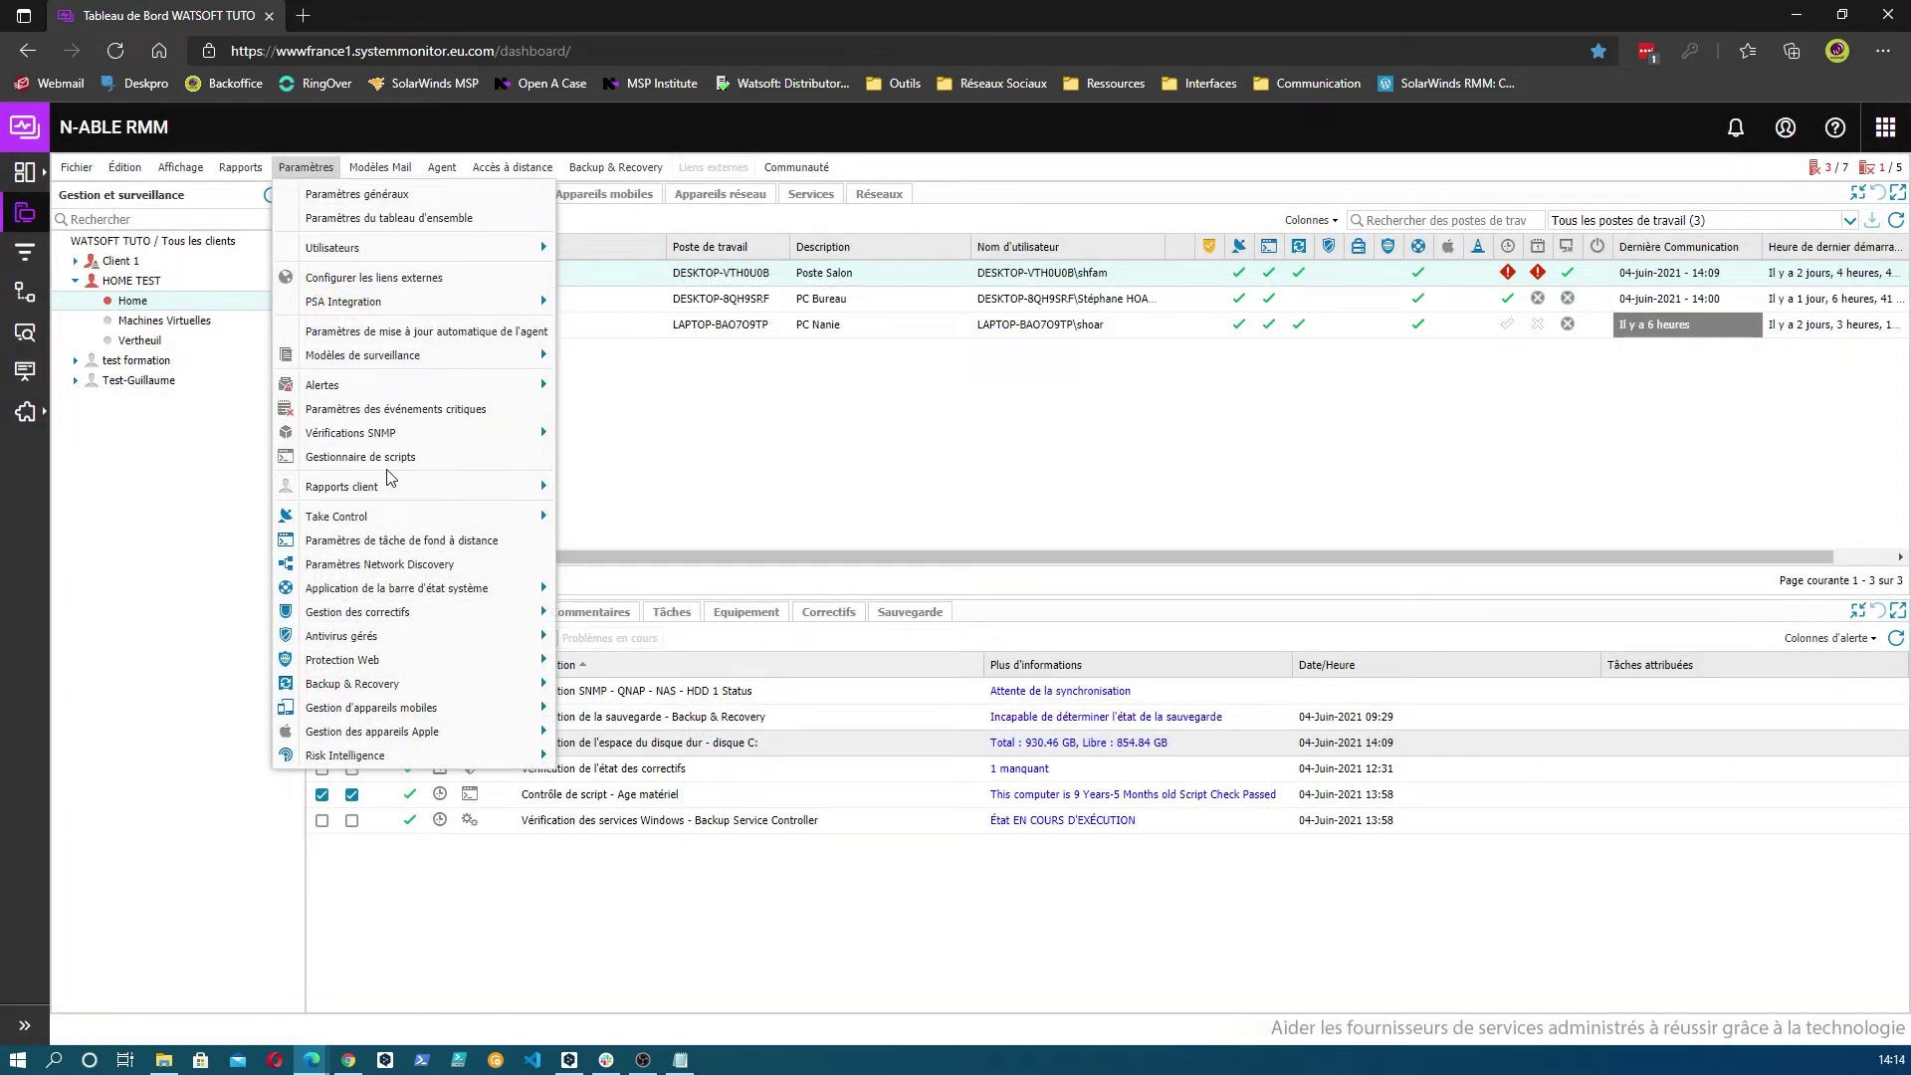
# Step: Start a user-defined script named "Nom de mon script" in the script manager, examine the supported script types, and cancel it
pyautogui.click(391, 456)
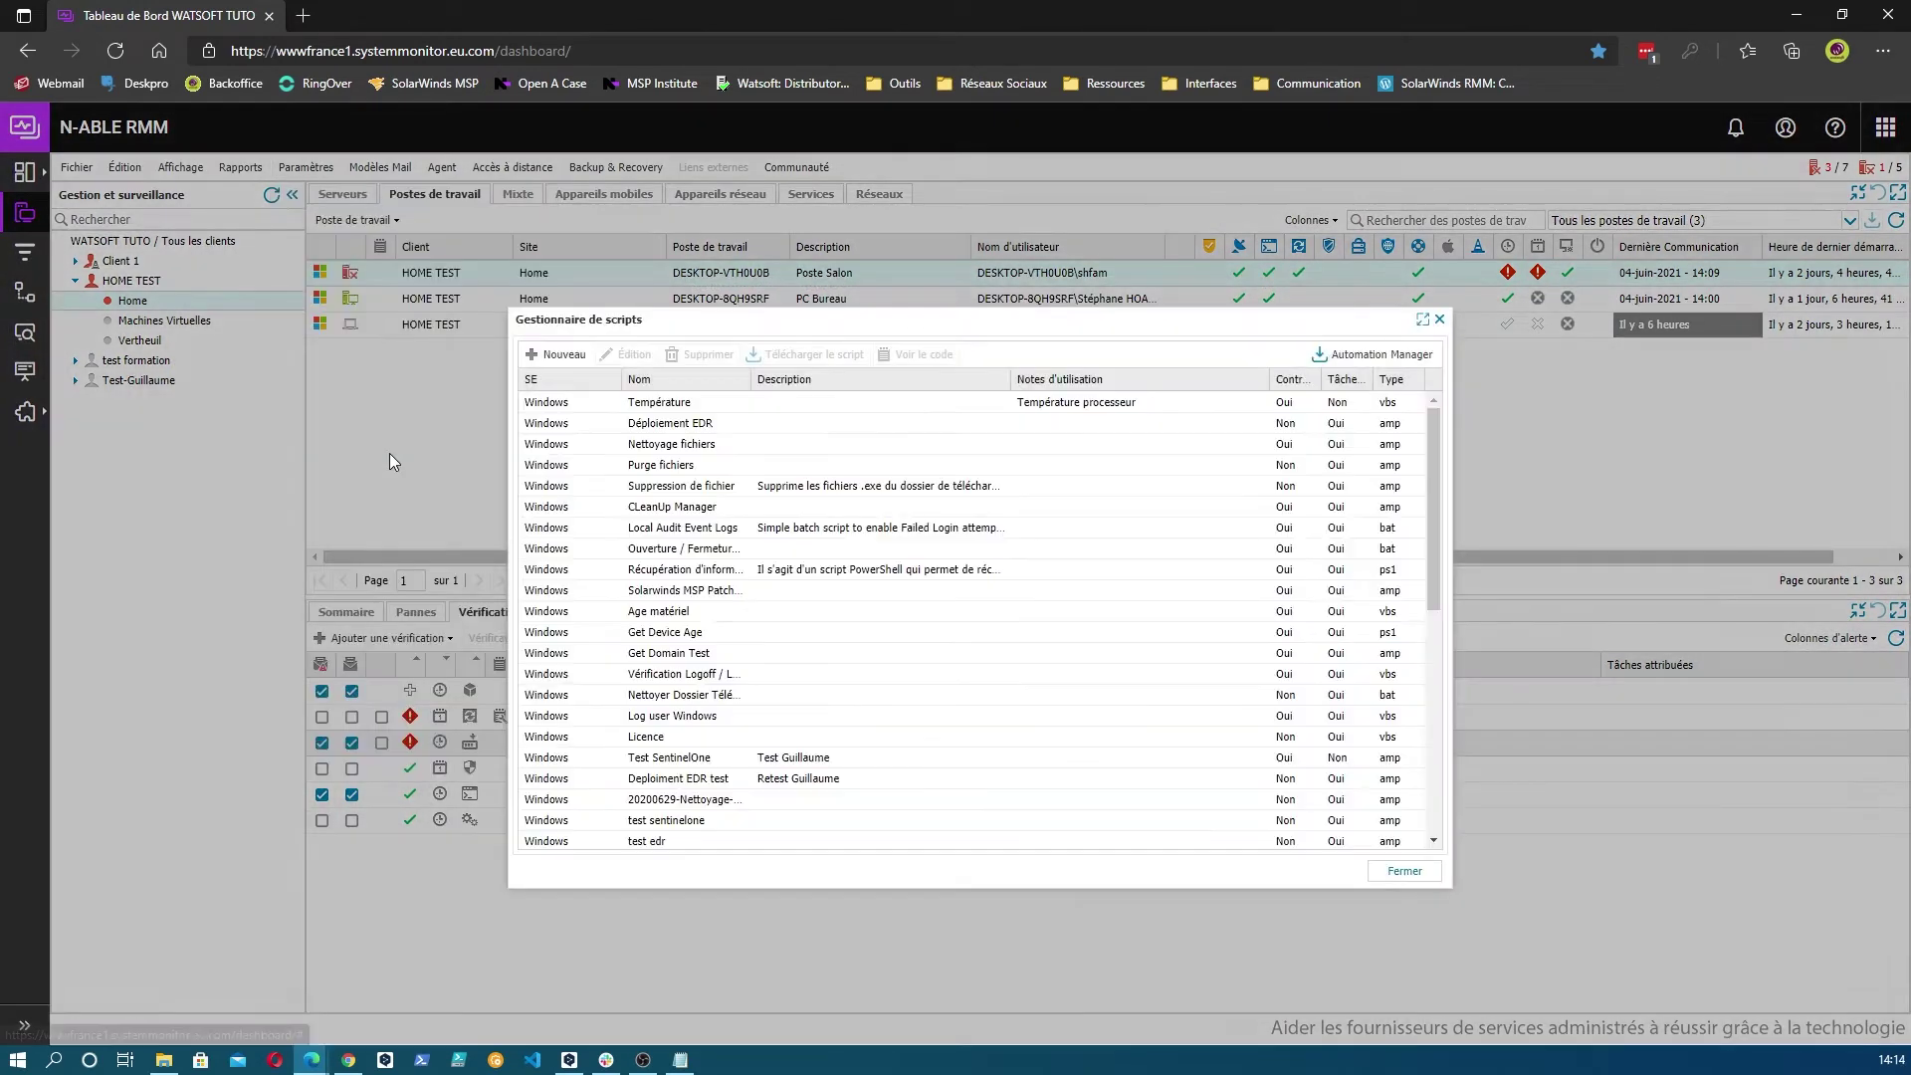
pyautogui.click(547, 356)
pyautogui.click(855, 346)
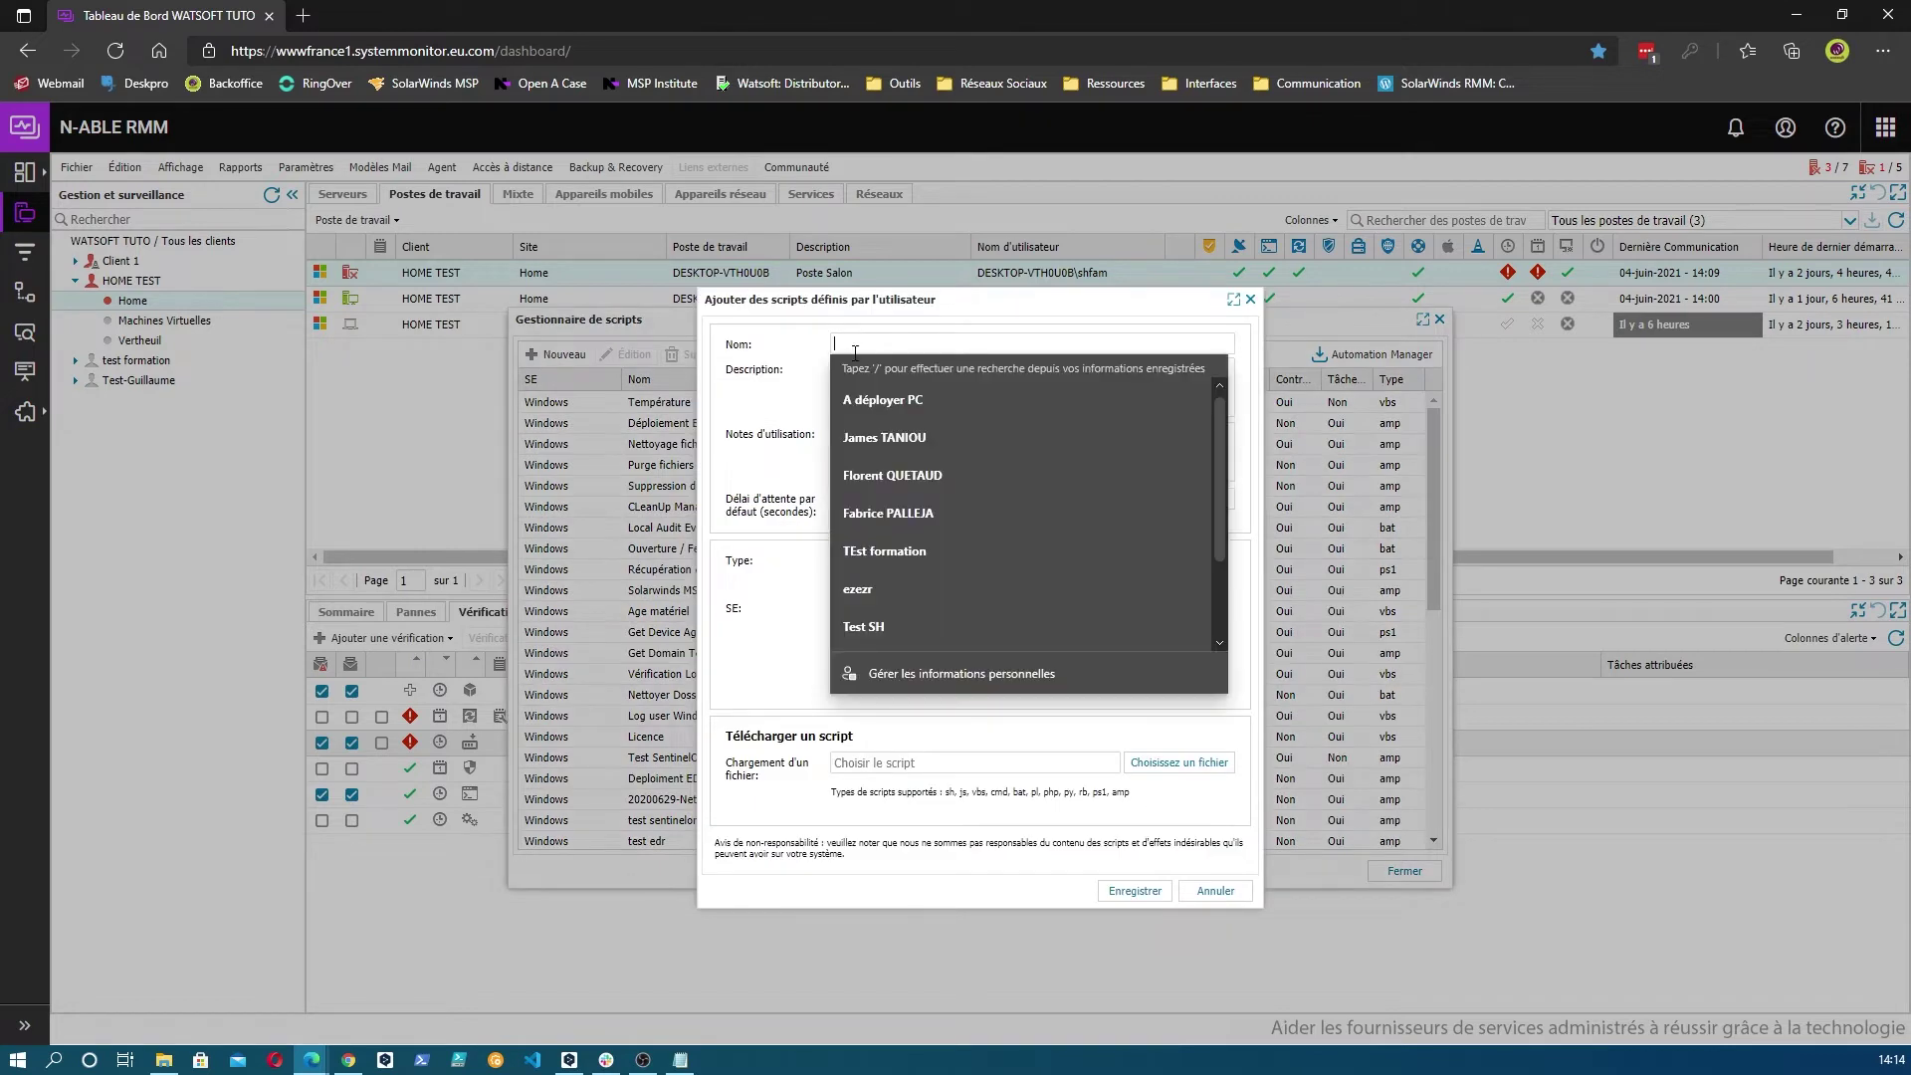
pyautogui.write('Nom de mon script')
pyautogui.moveTo(1131, 793); pyautogui.dragTo(946, 794)
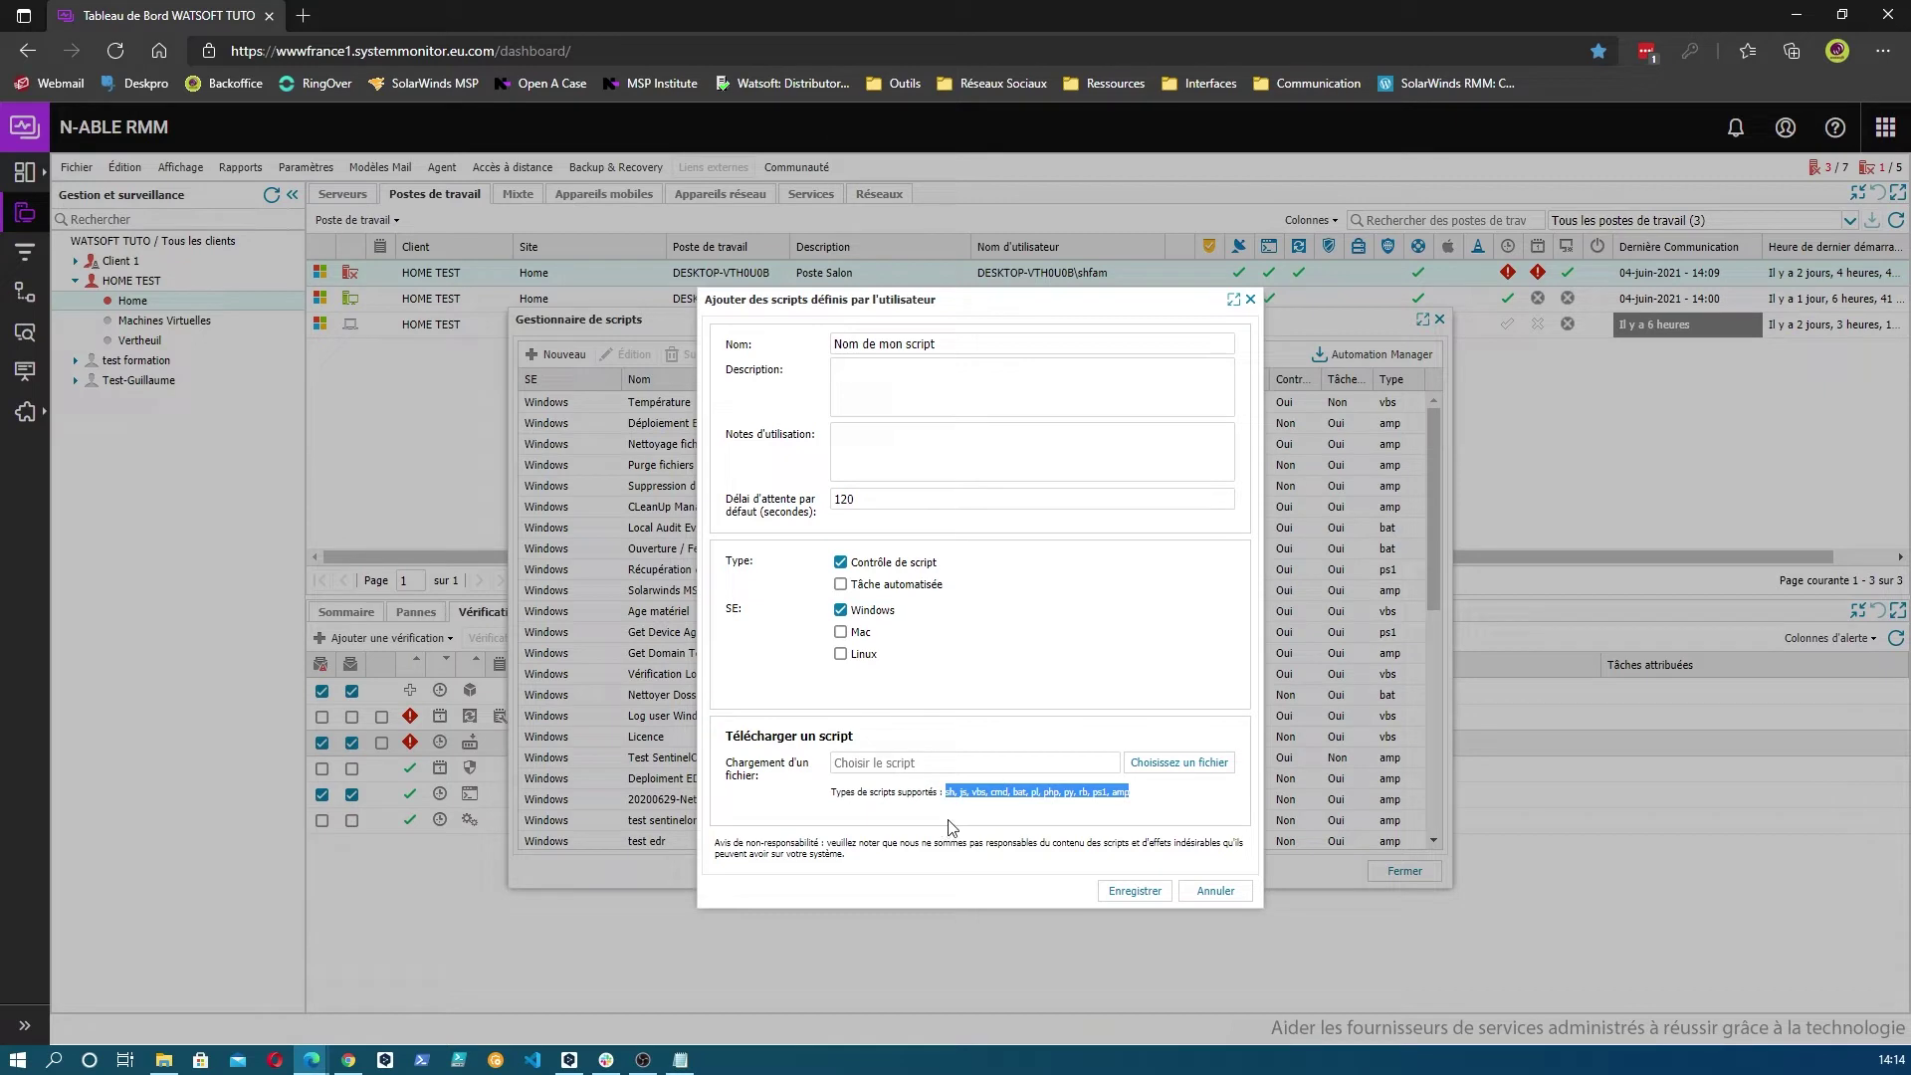
pyautogui.click(1204, 893)
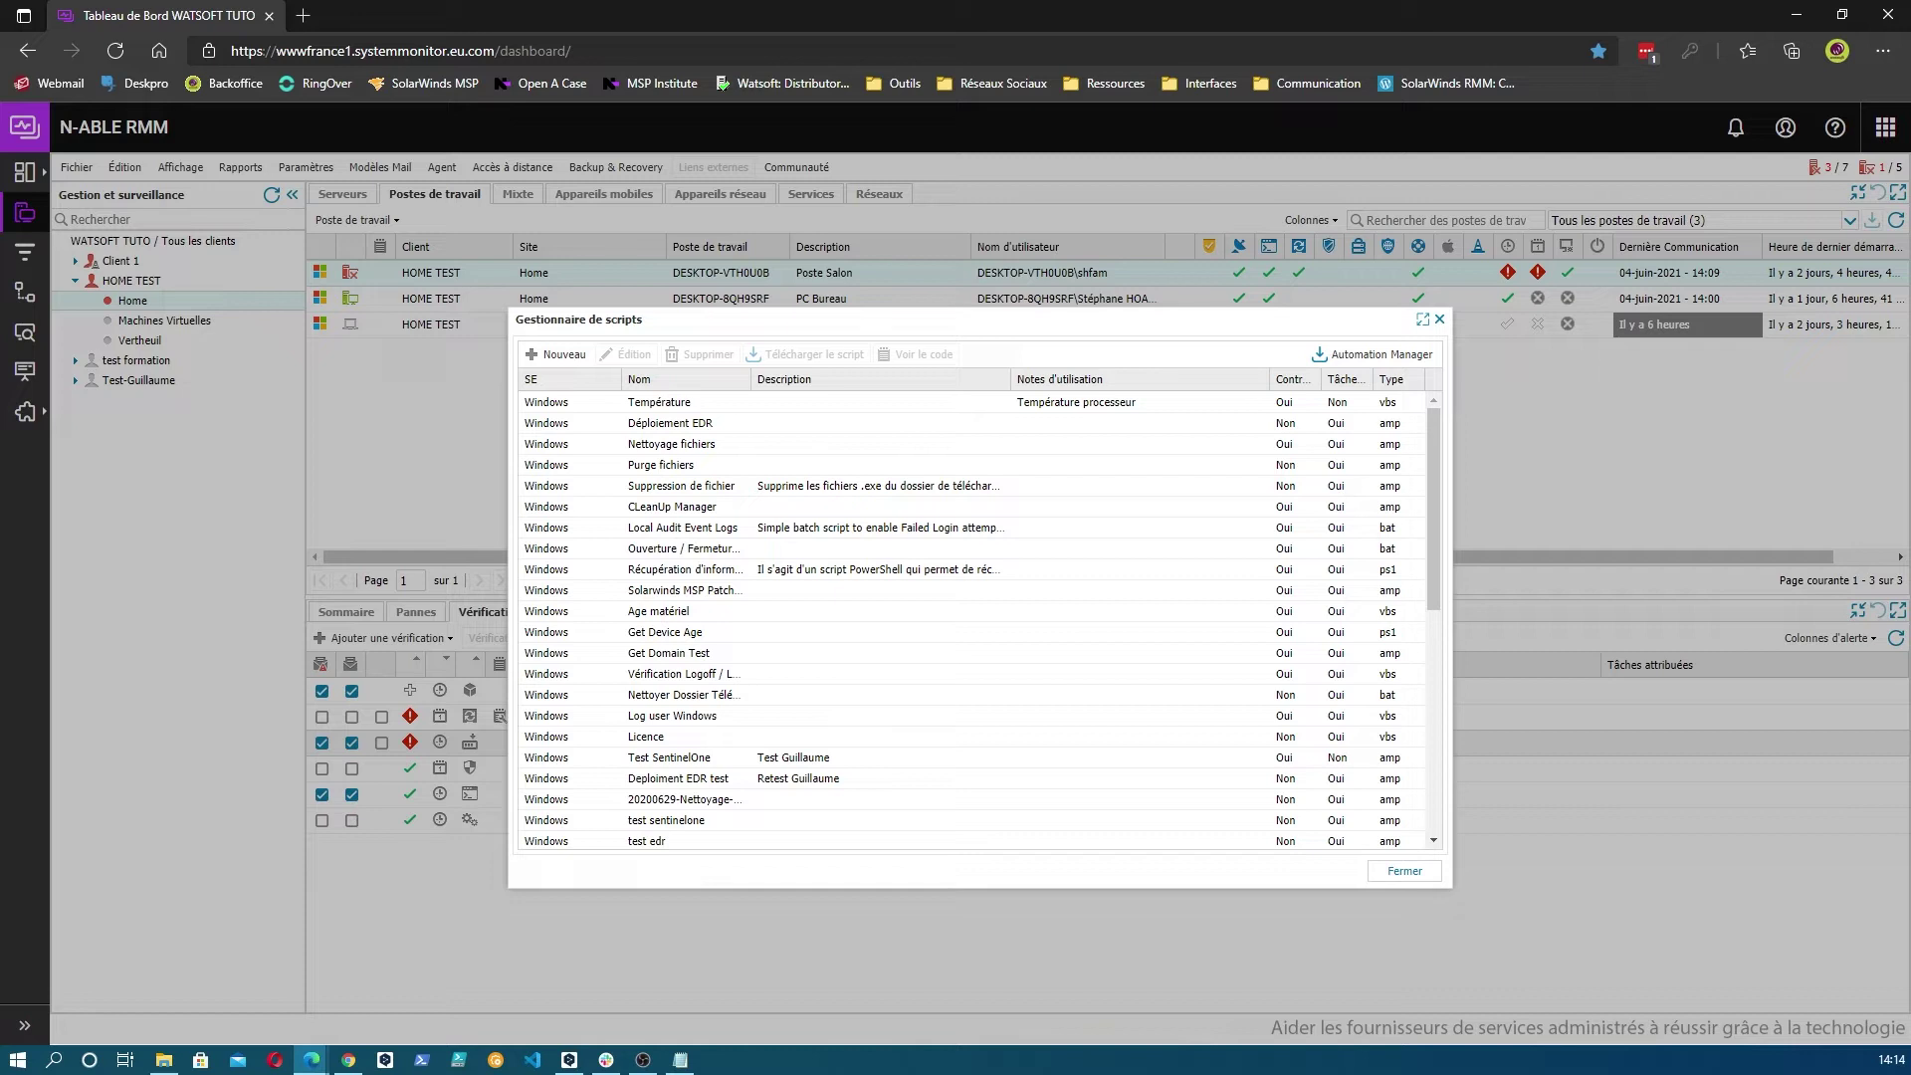
# Step: View the Automation Manager download instructions, and close the script manager
pyautogui.click(1383, 359)
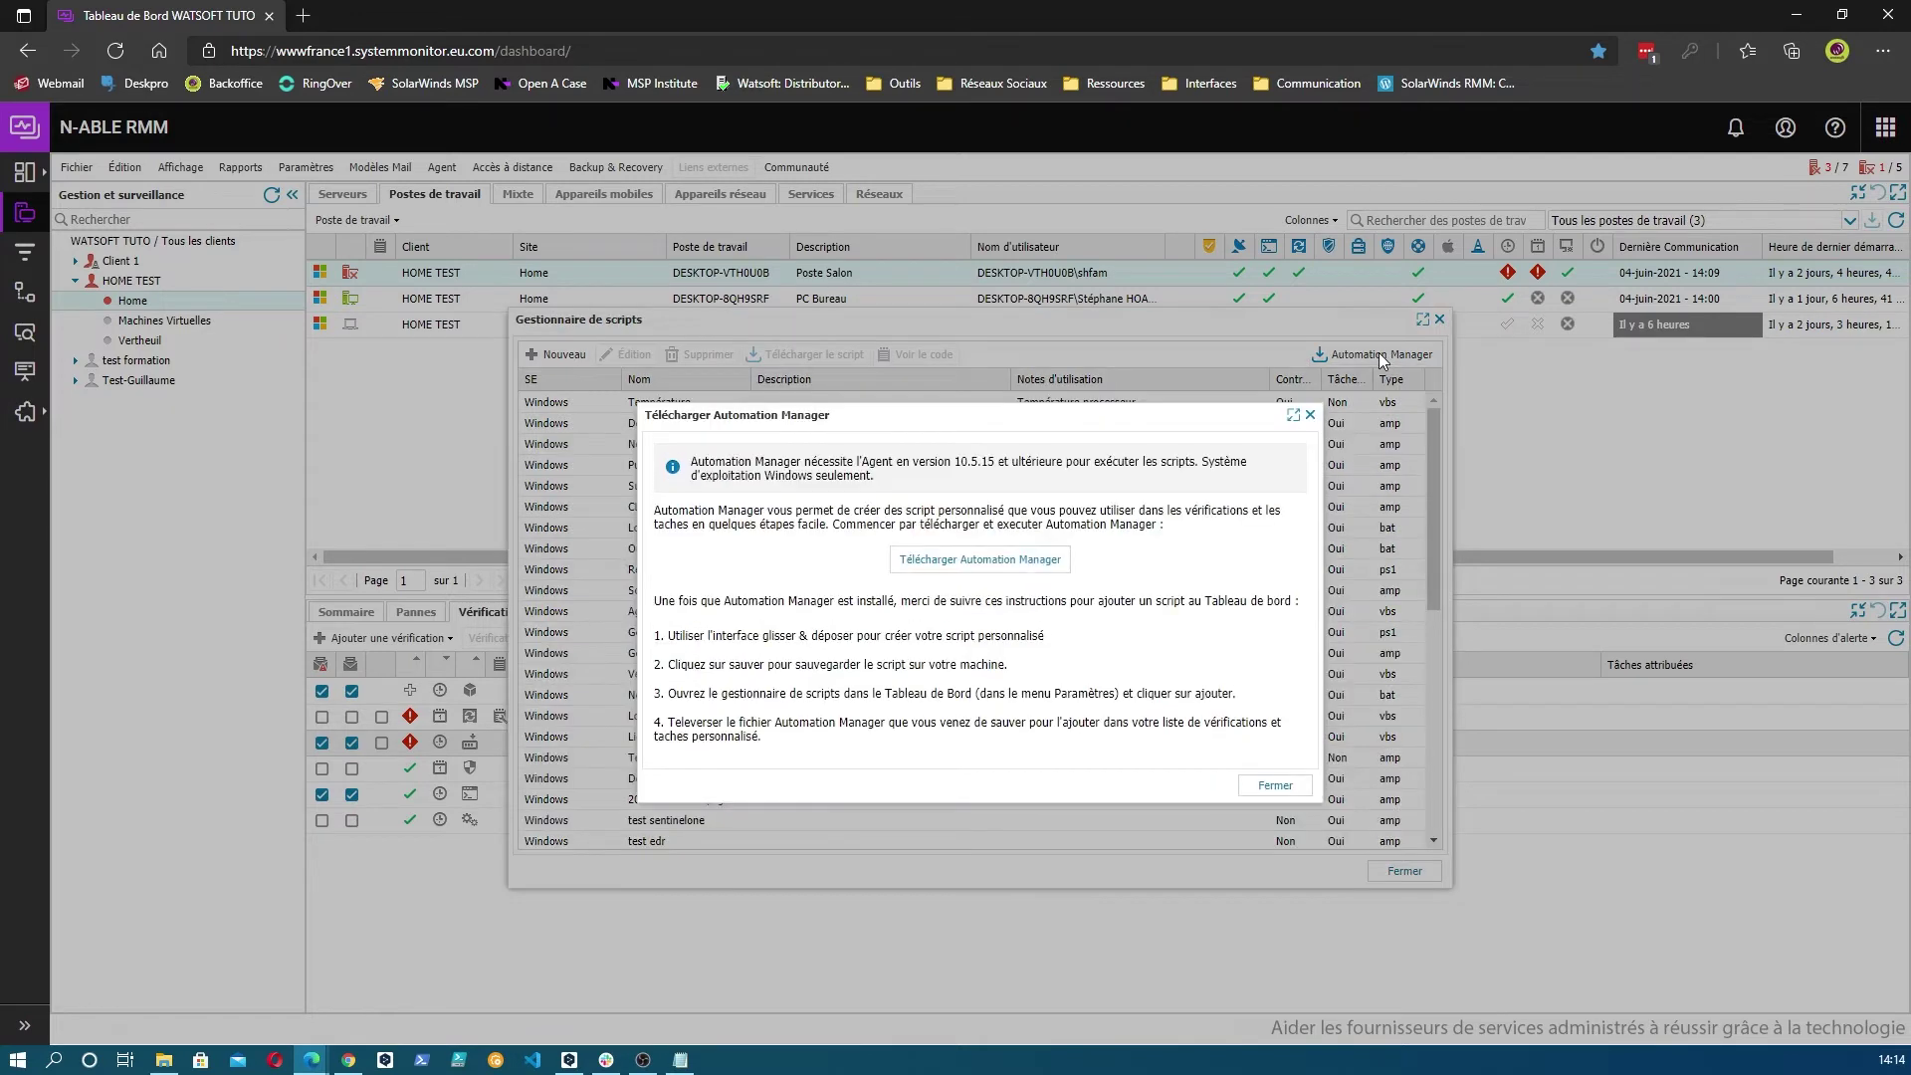
pyautogui.click(1280, 787)
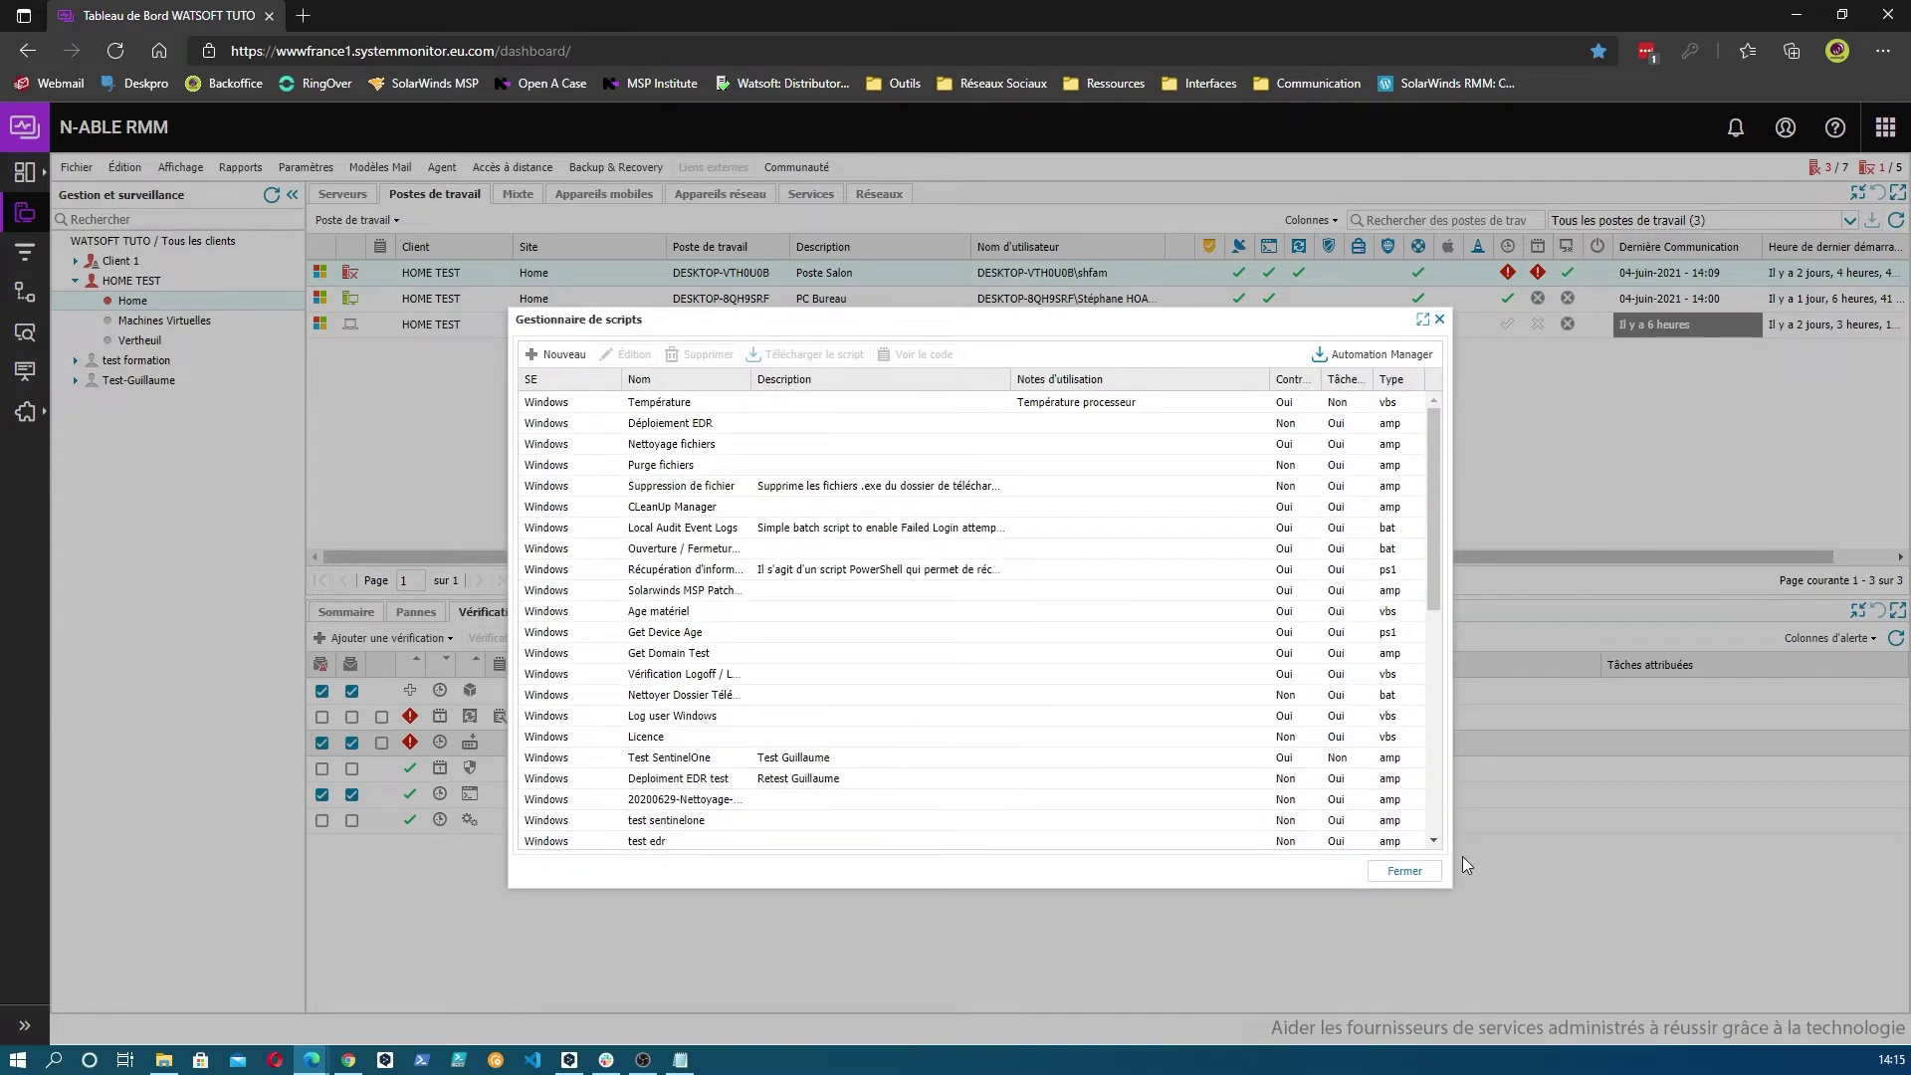
pyautogui.click(1404, 871)
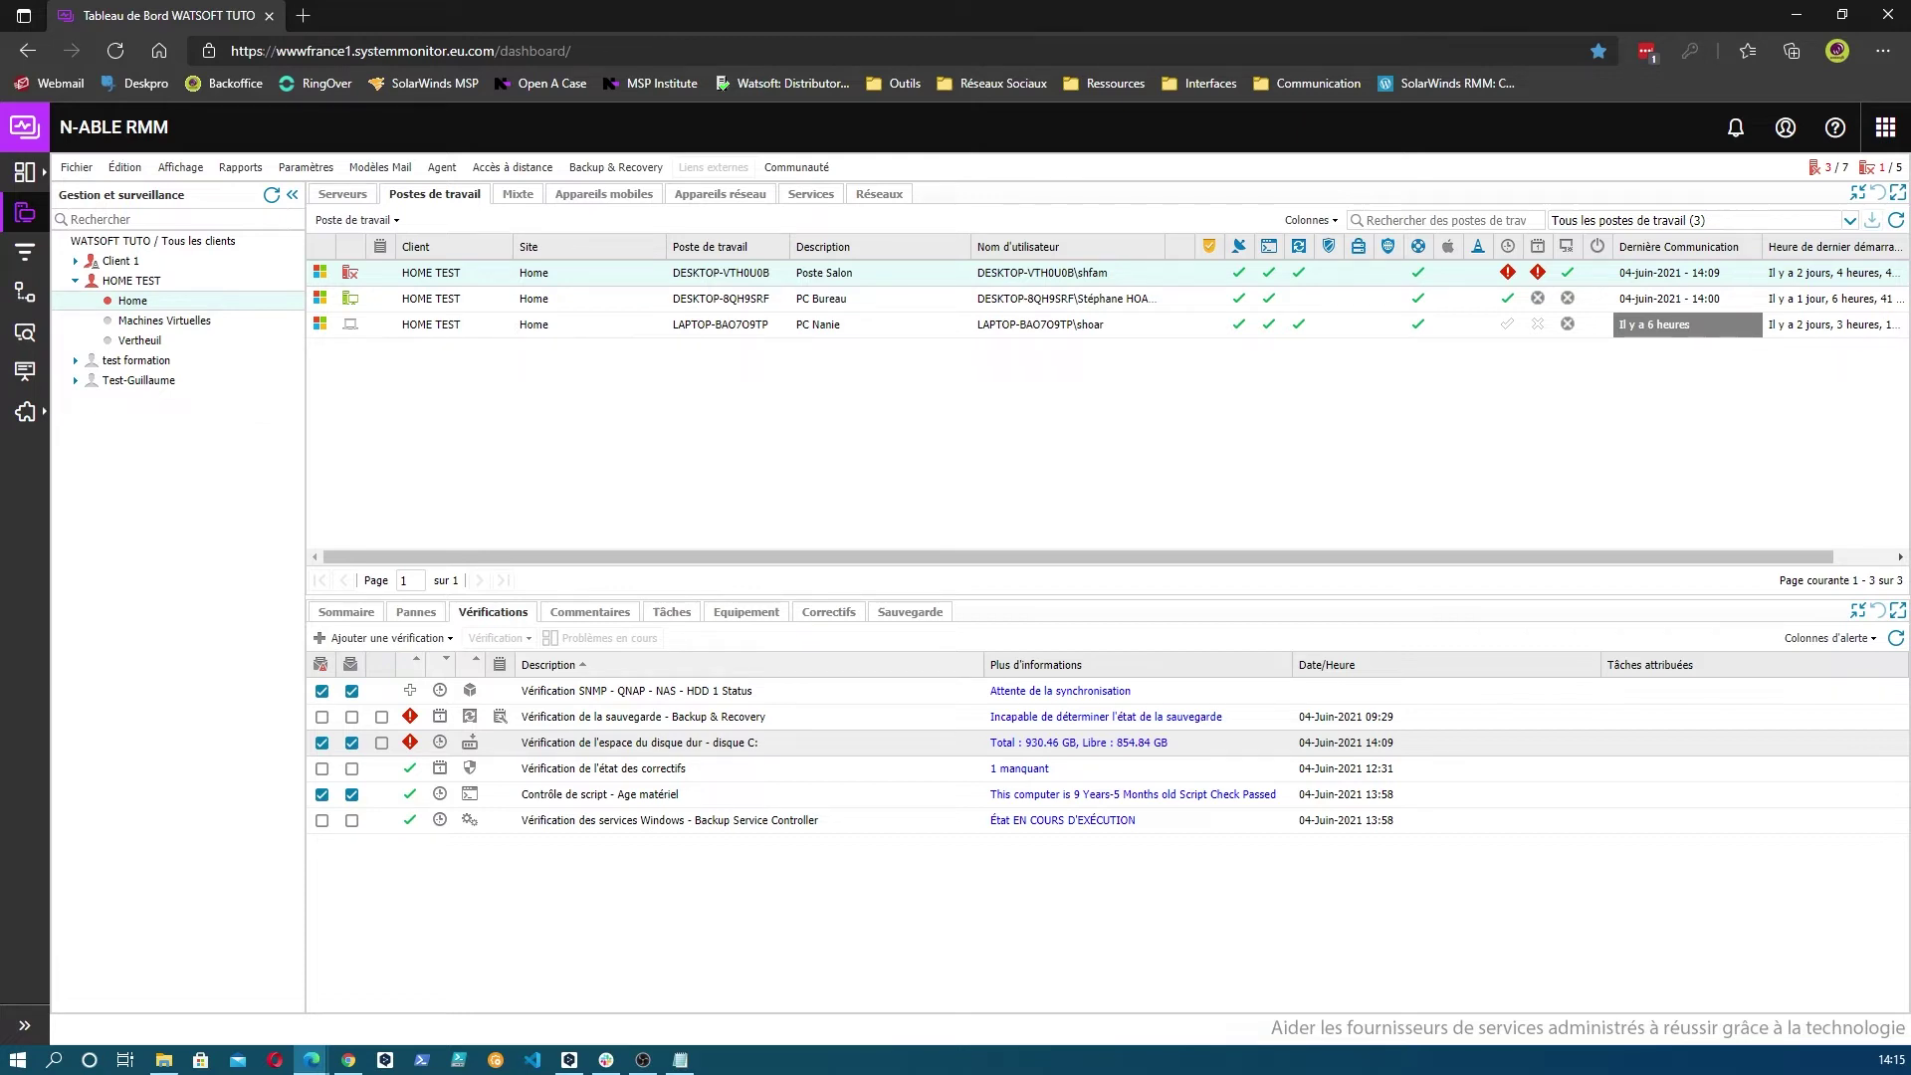
# Step: View the monitoring template options for the whole HOME TEST client without applying any
pyautogui.rightClick(149, 282)
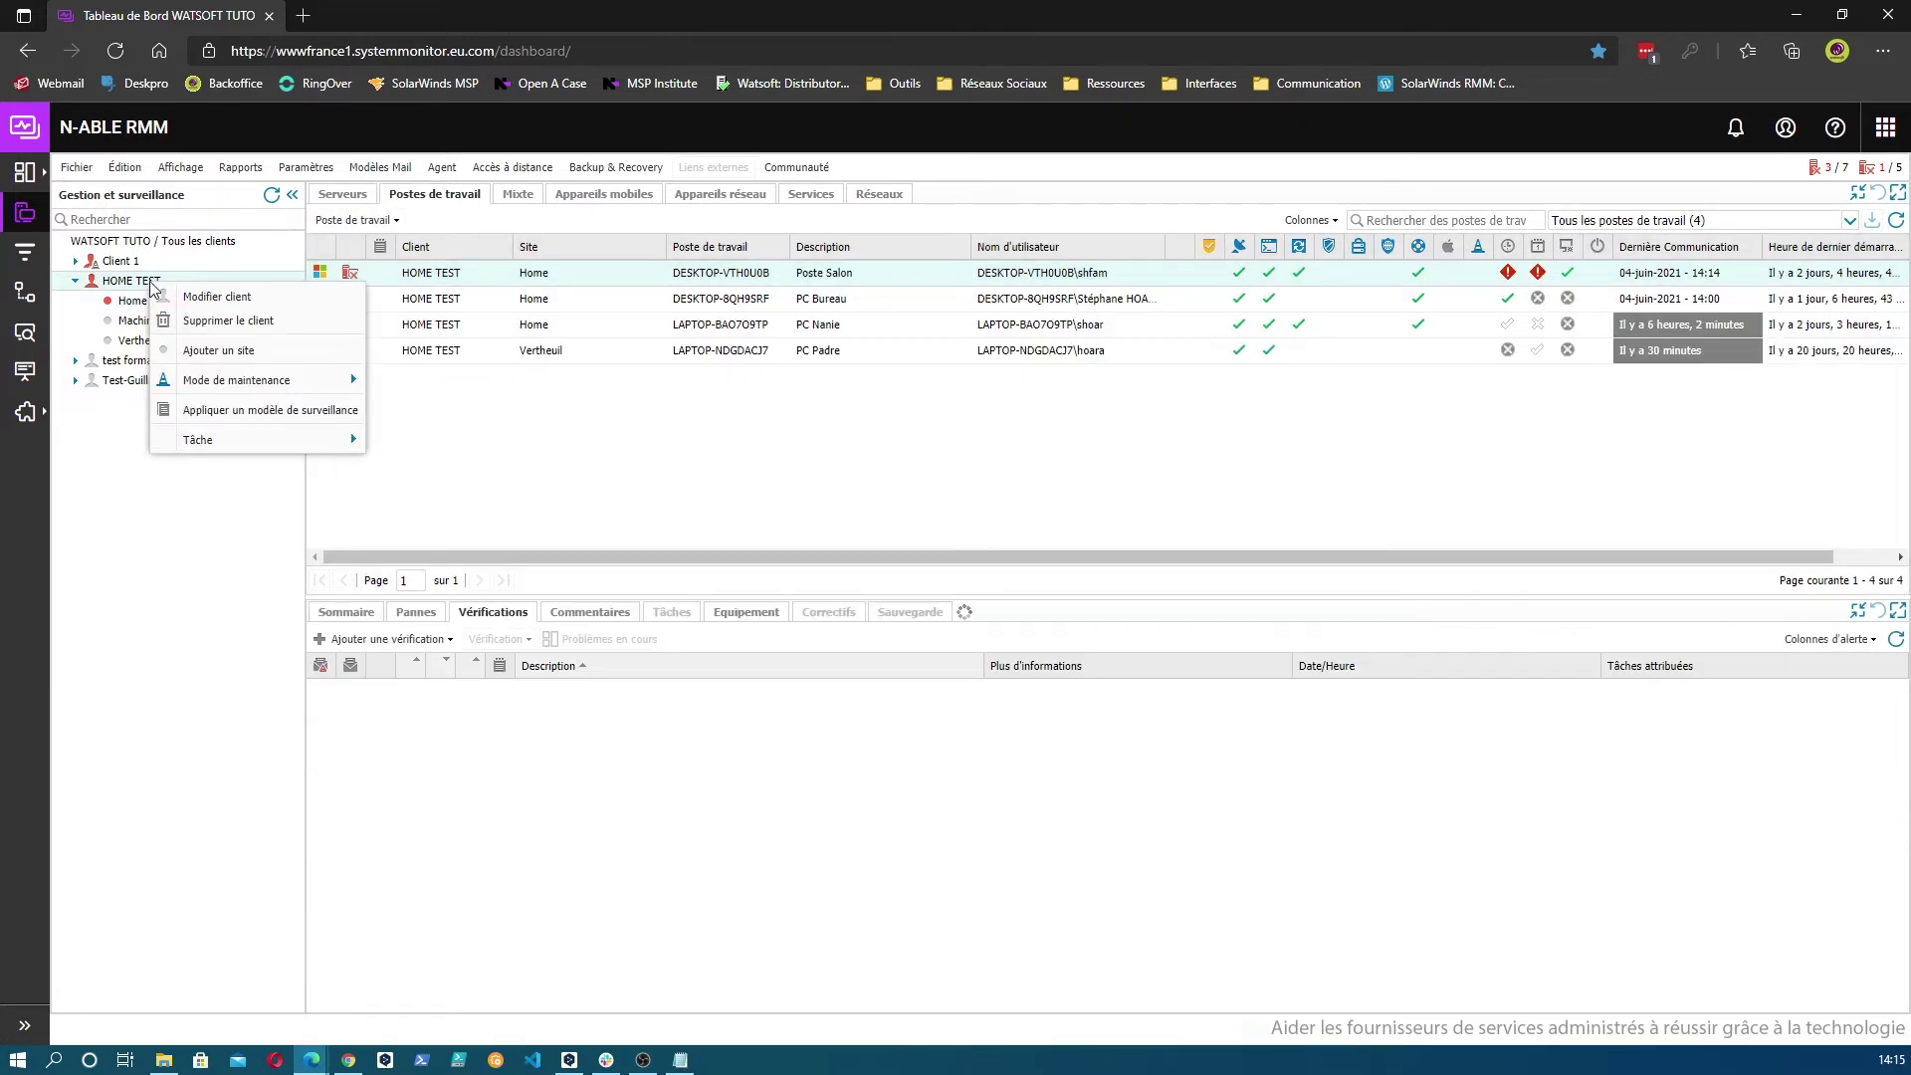
pyautogui.click(269, 409)
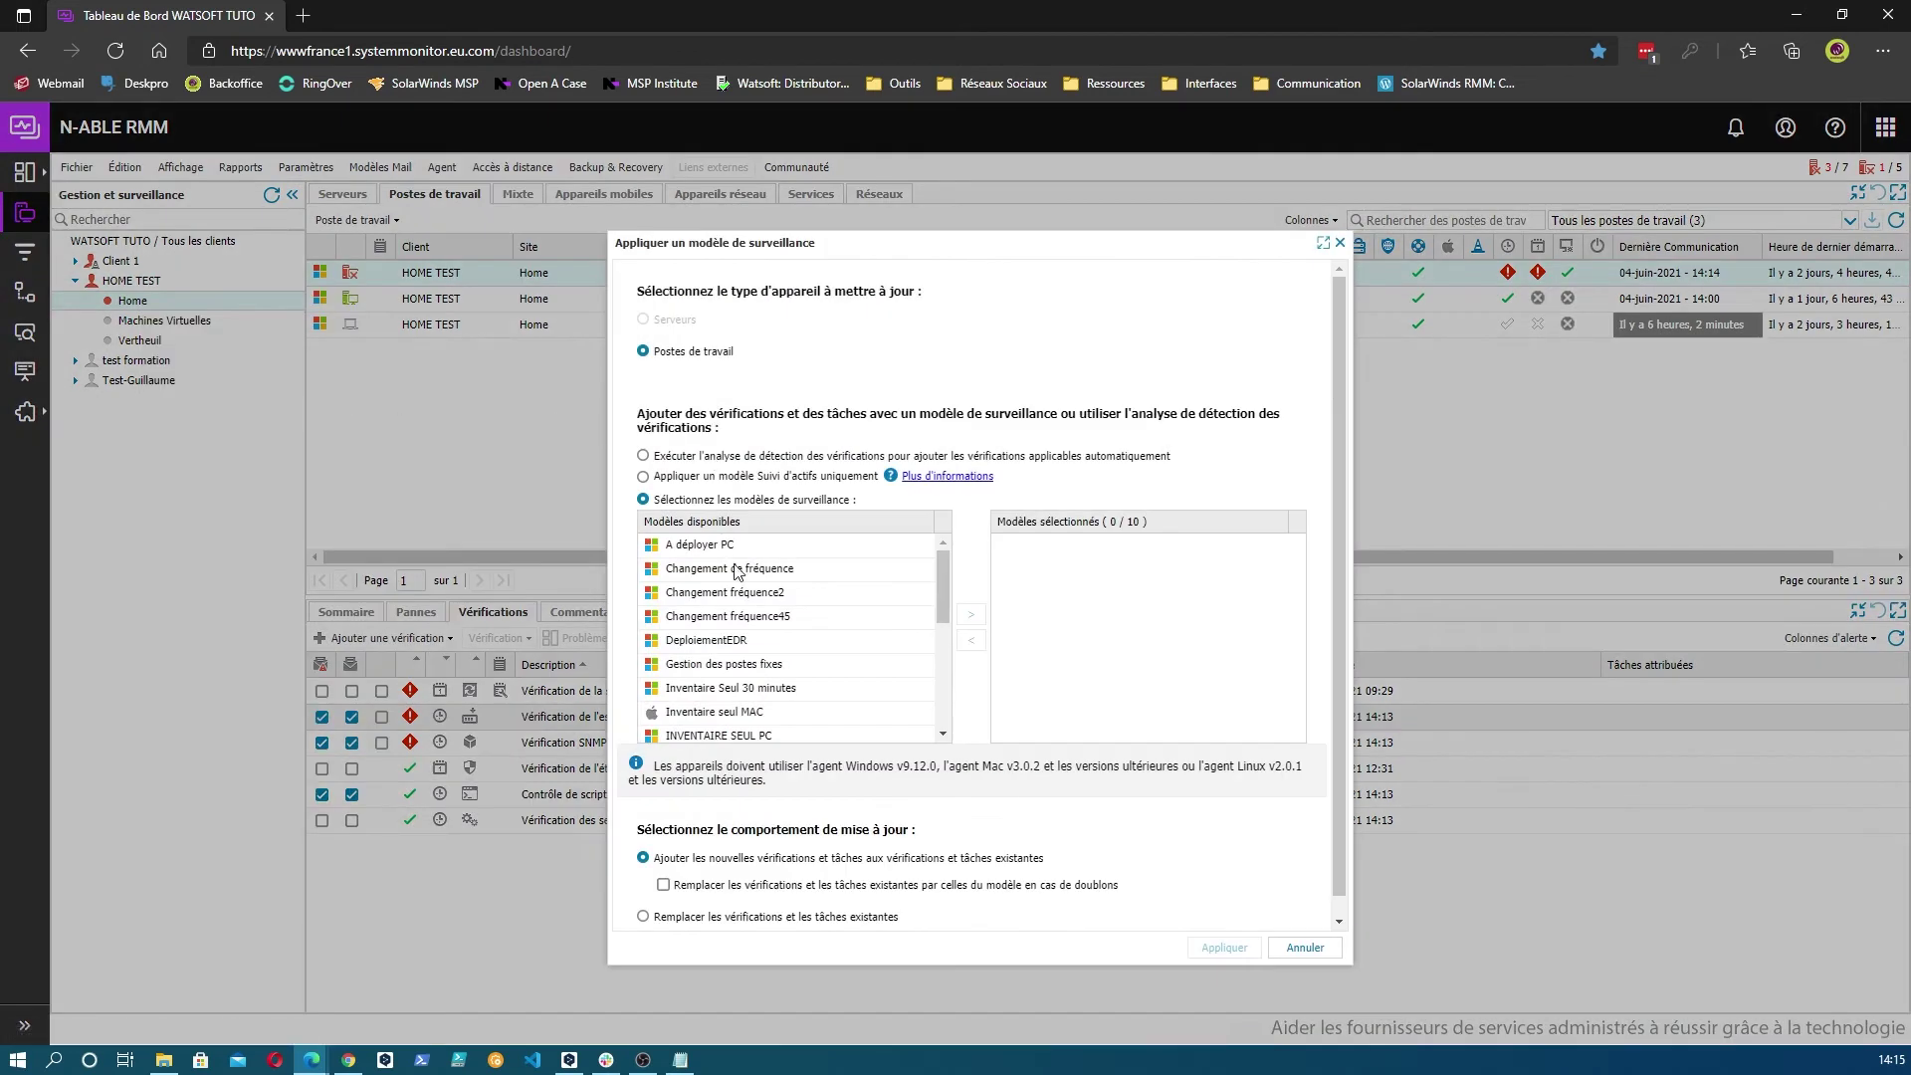
pyautogui.click(1305, 947)
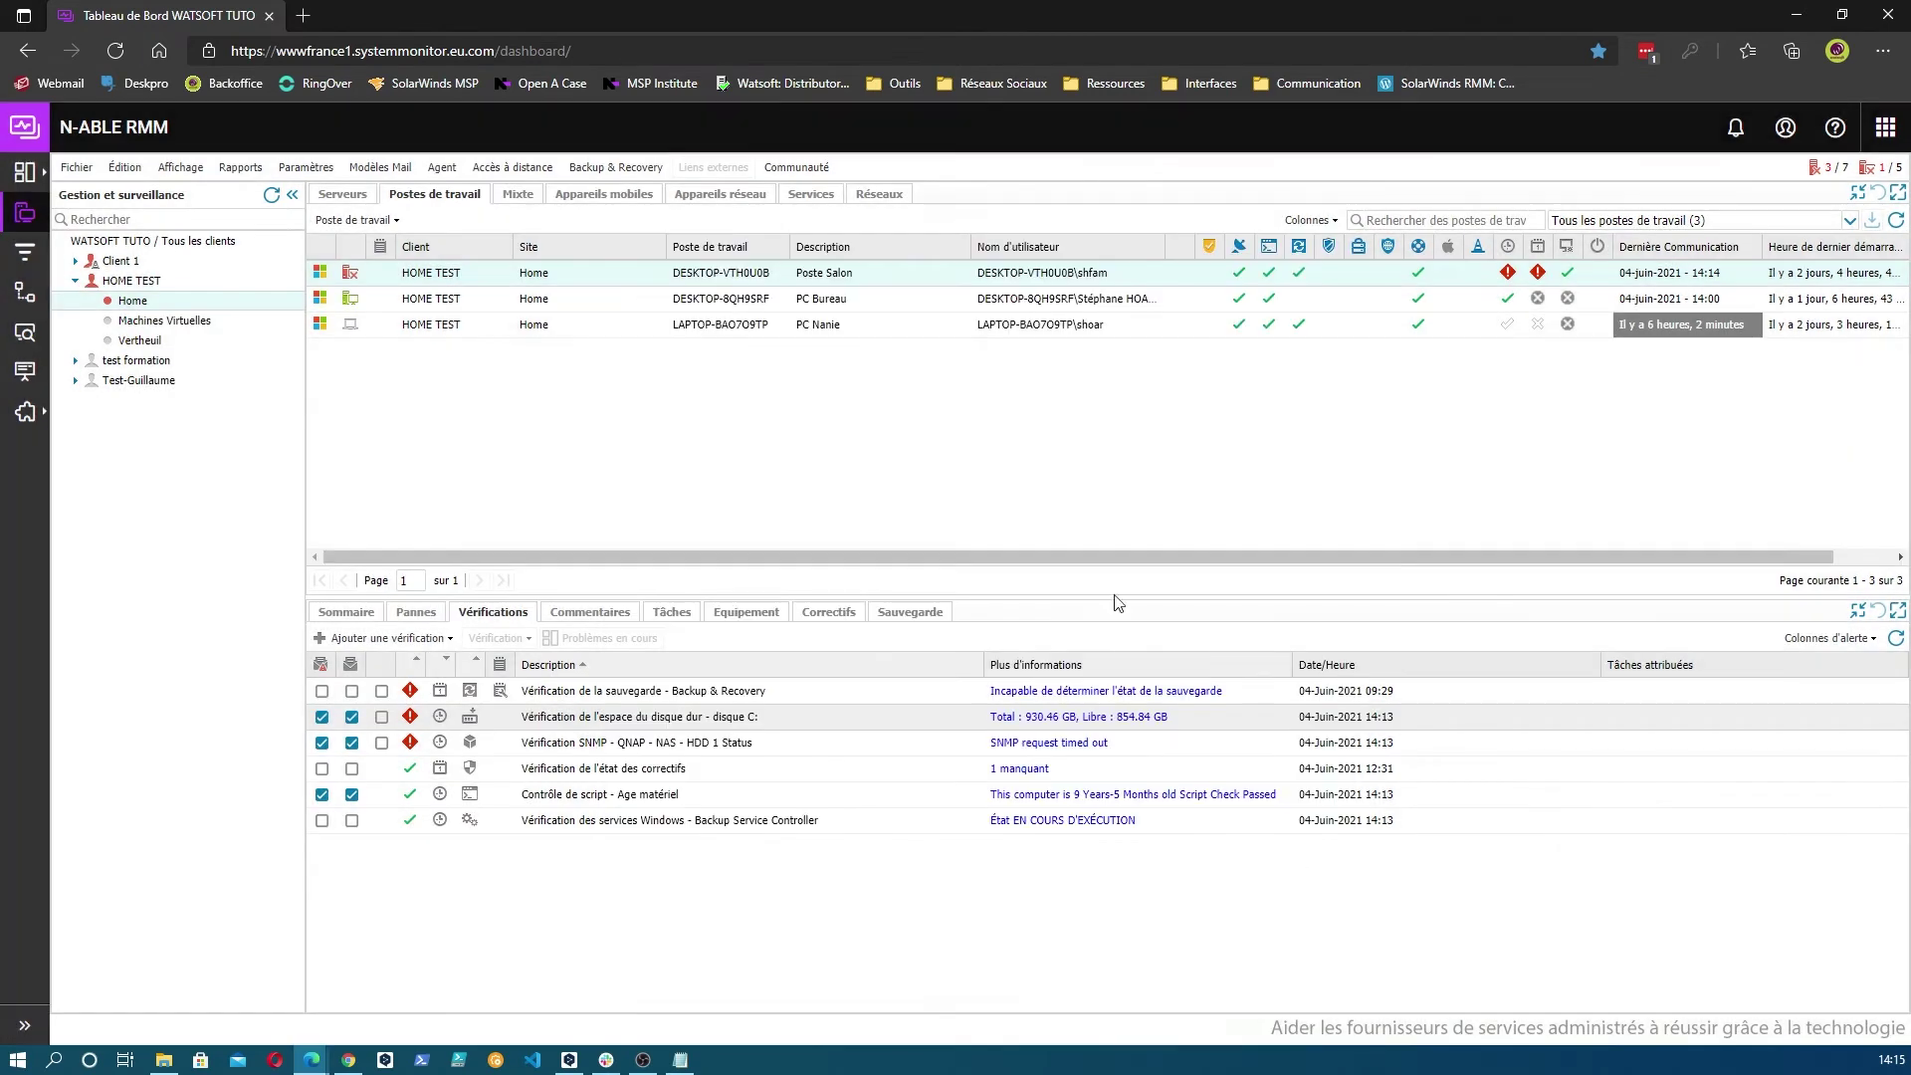
# Step: Try to apply the monitoring template "A déployer PC" to the Poste Salon workstation, replacing existing checks and tasks in case of duplicates
pyautogui.rightClick(728, 268)
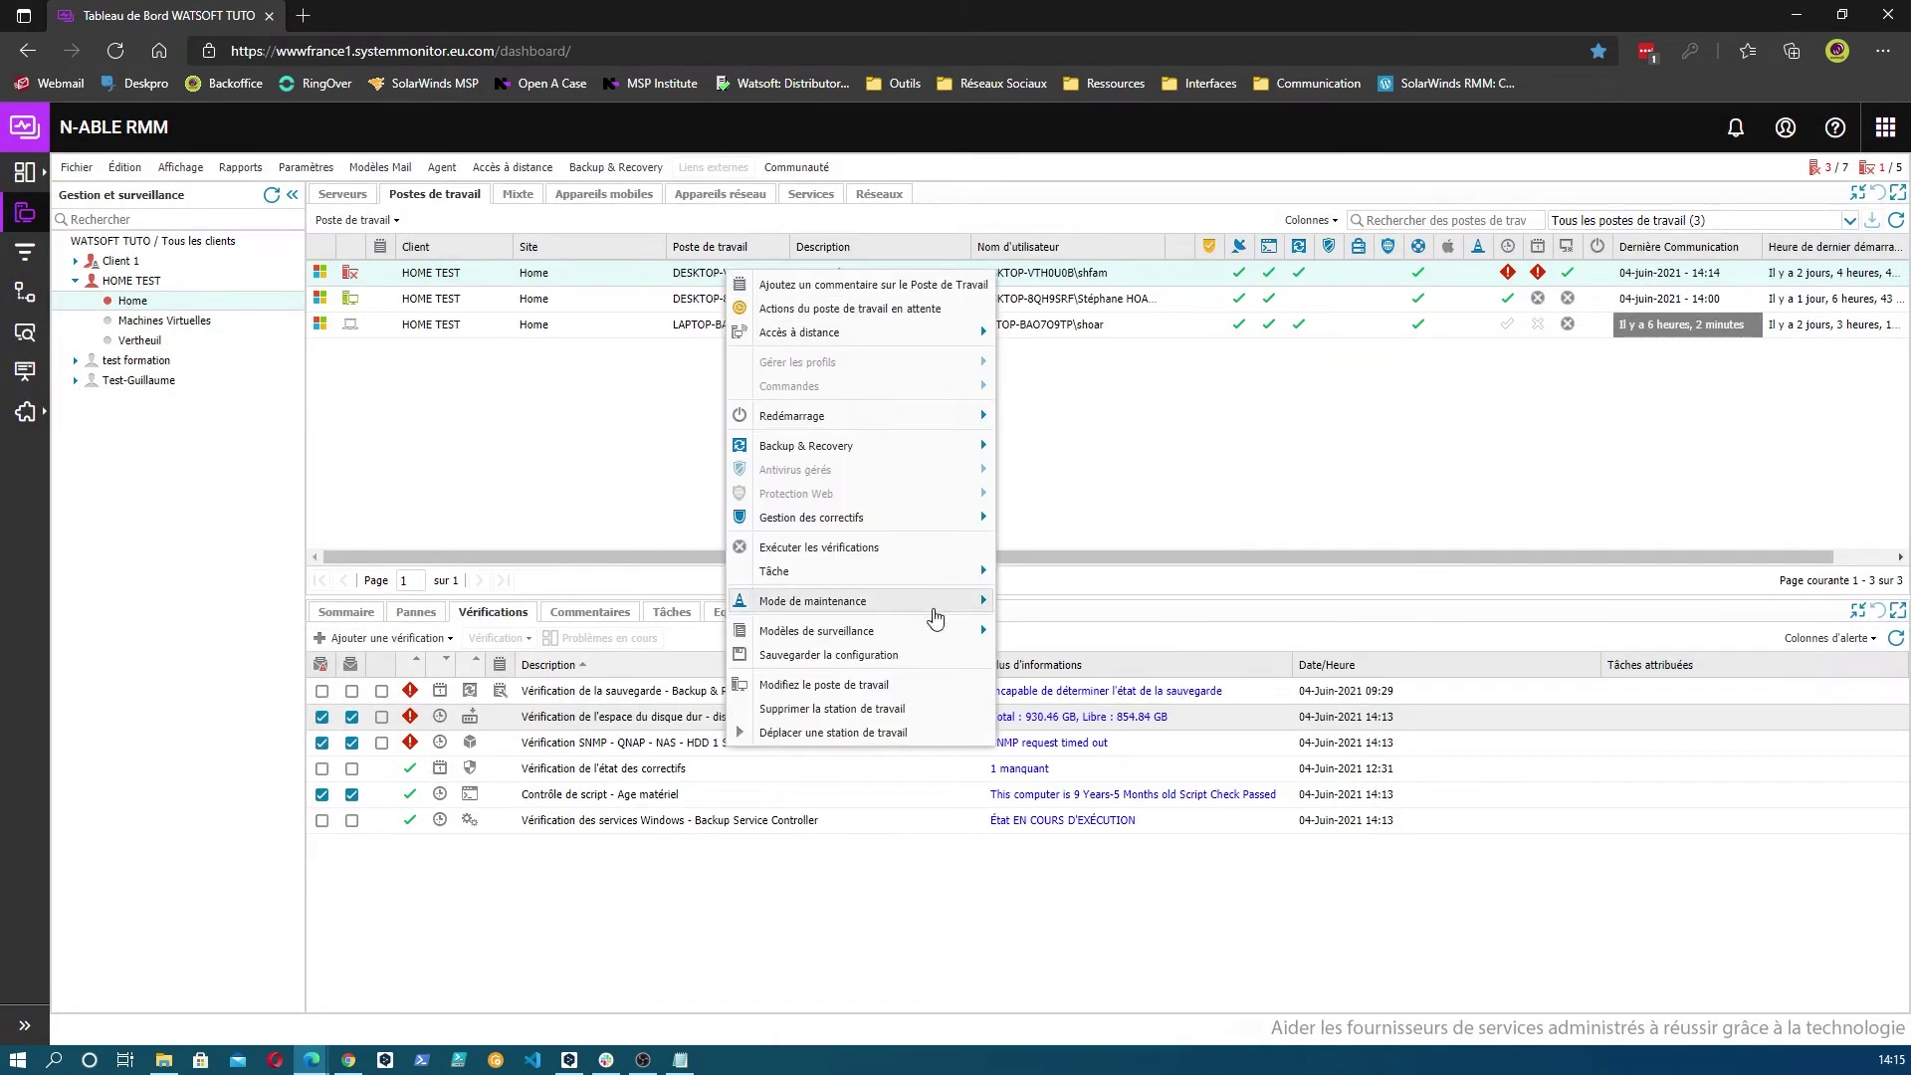
pyautogui.moveTo(928, 638)
pyautogui.click(1095, 657)
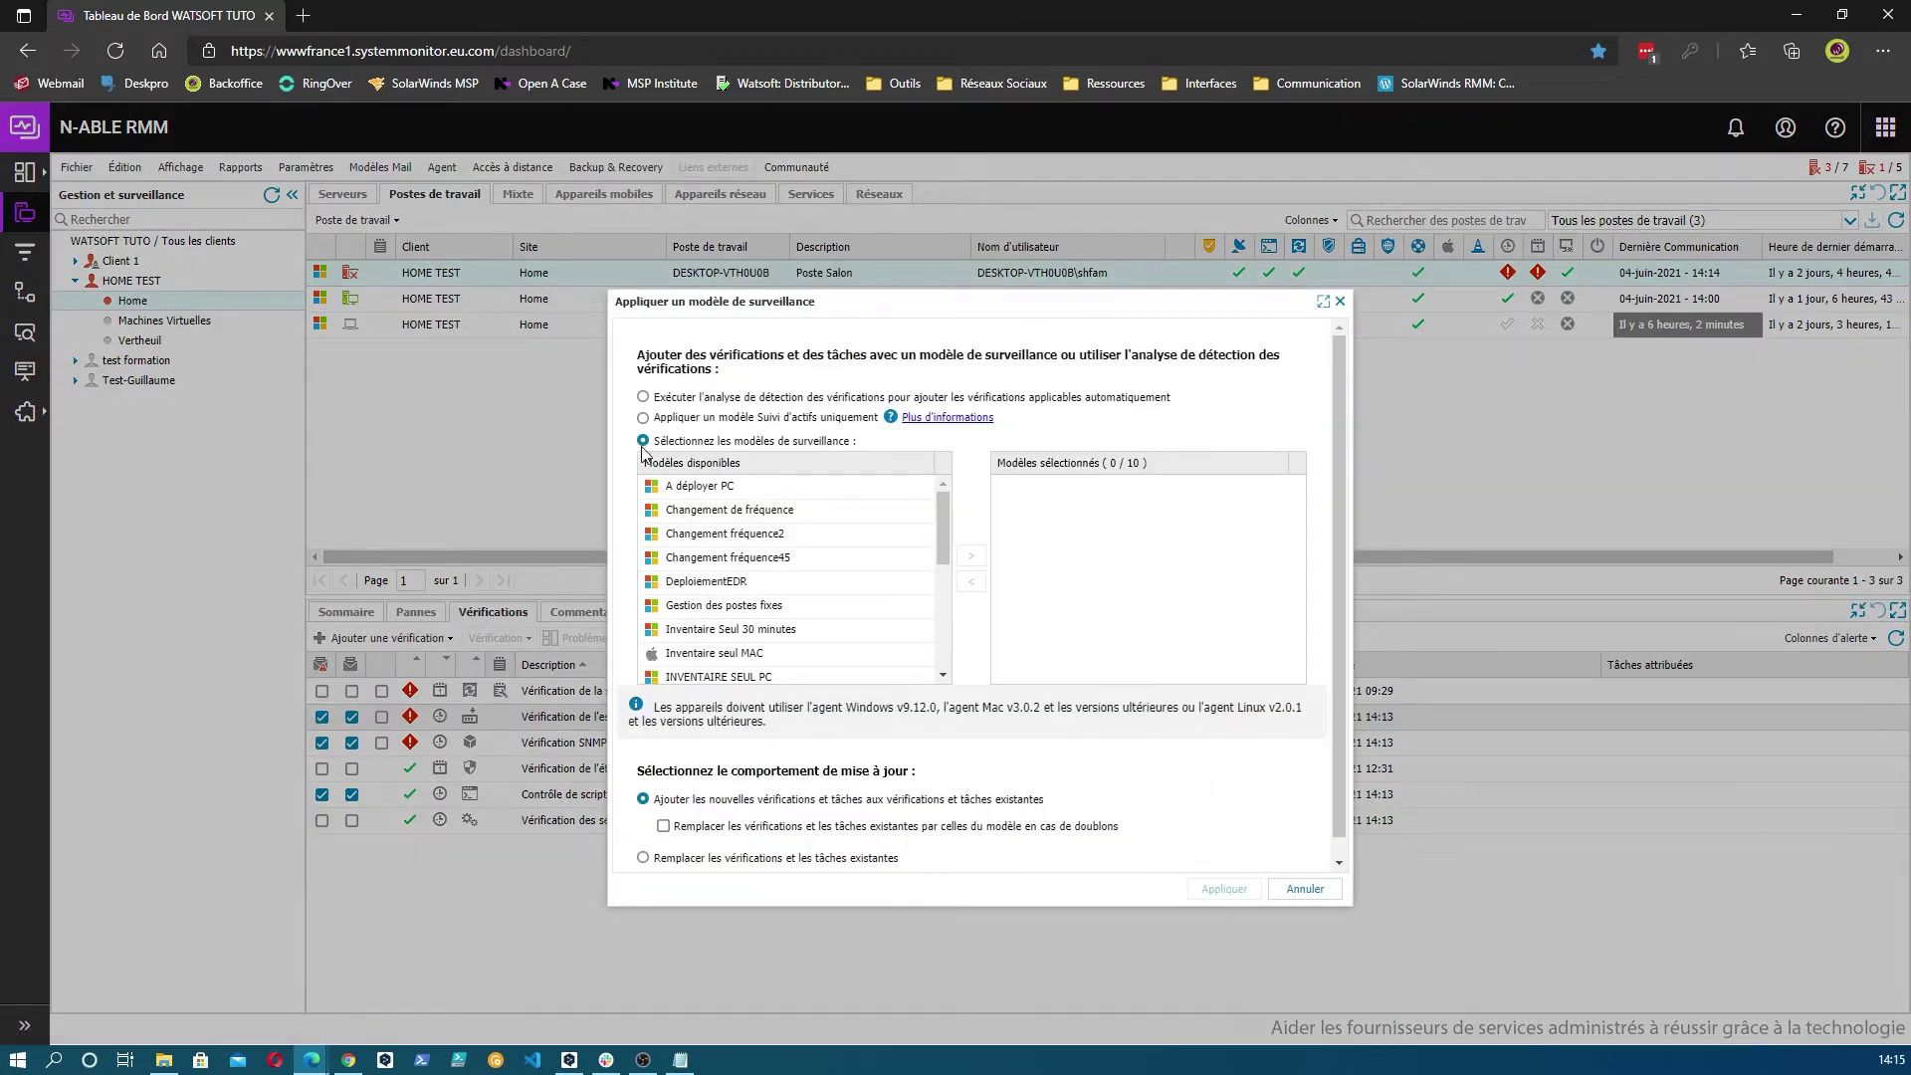
pyautogui.click(725, 487)
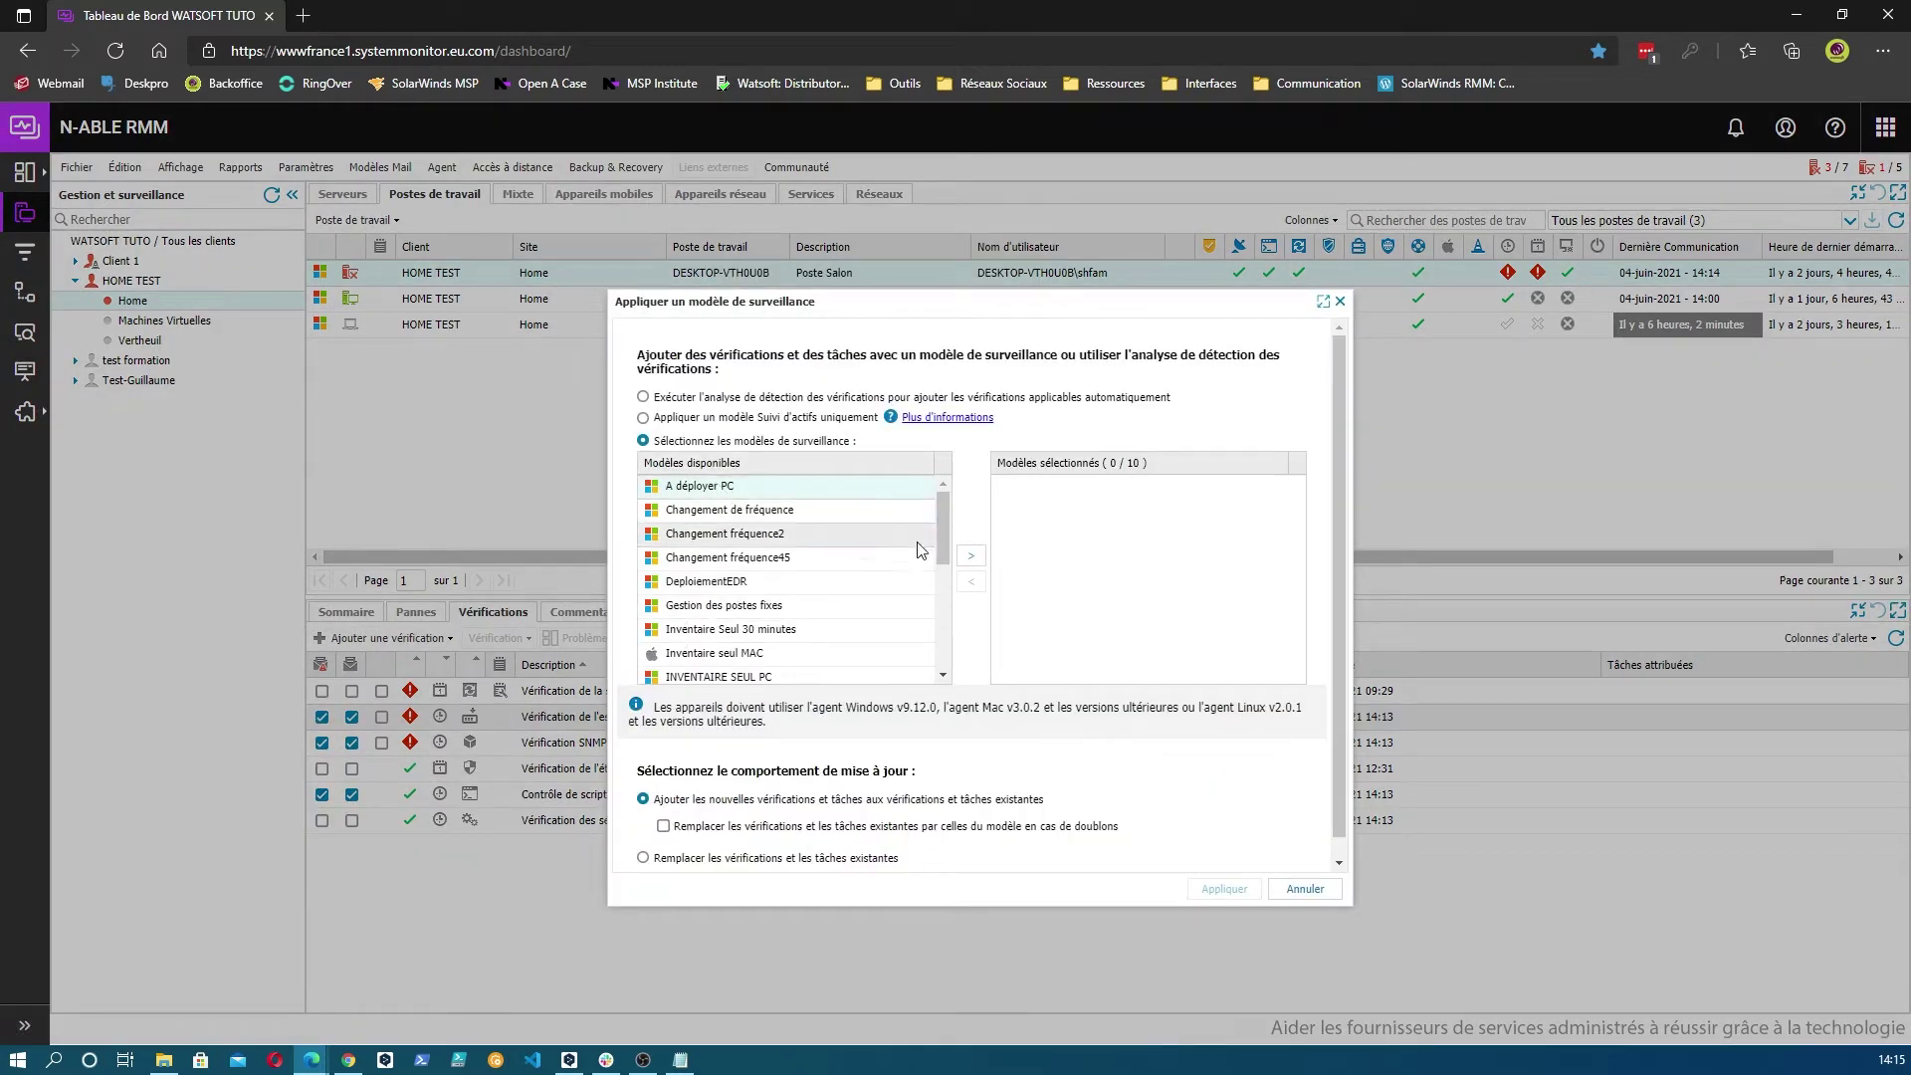
pyautogui.click(972, 564)
pyautogui.click(663, 826)
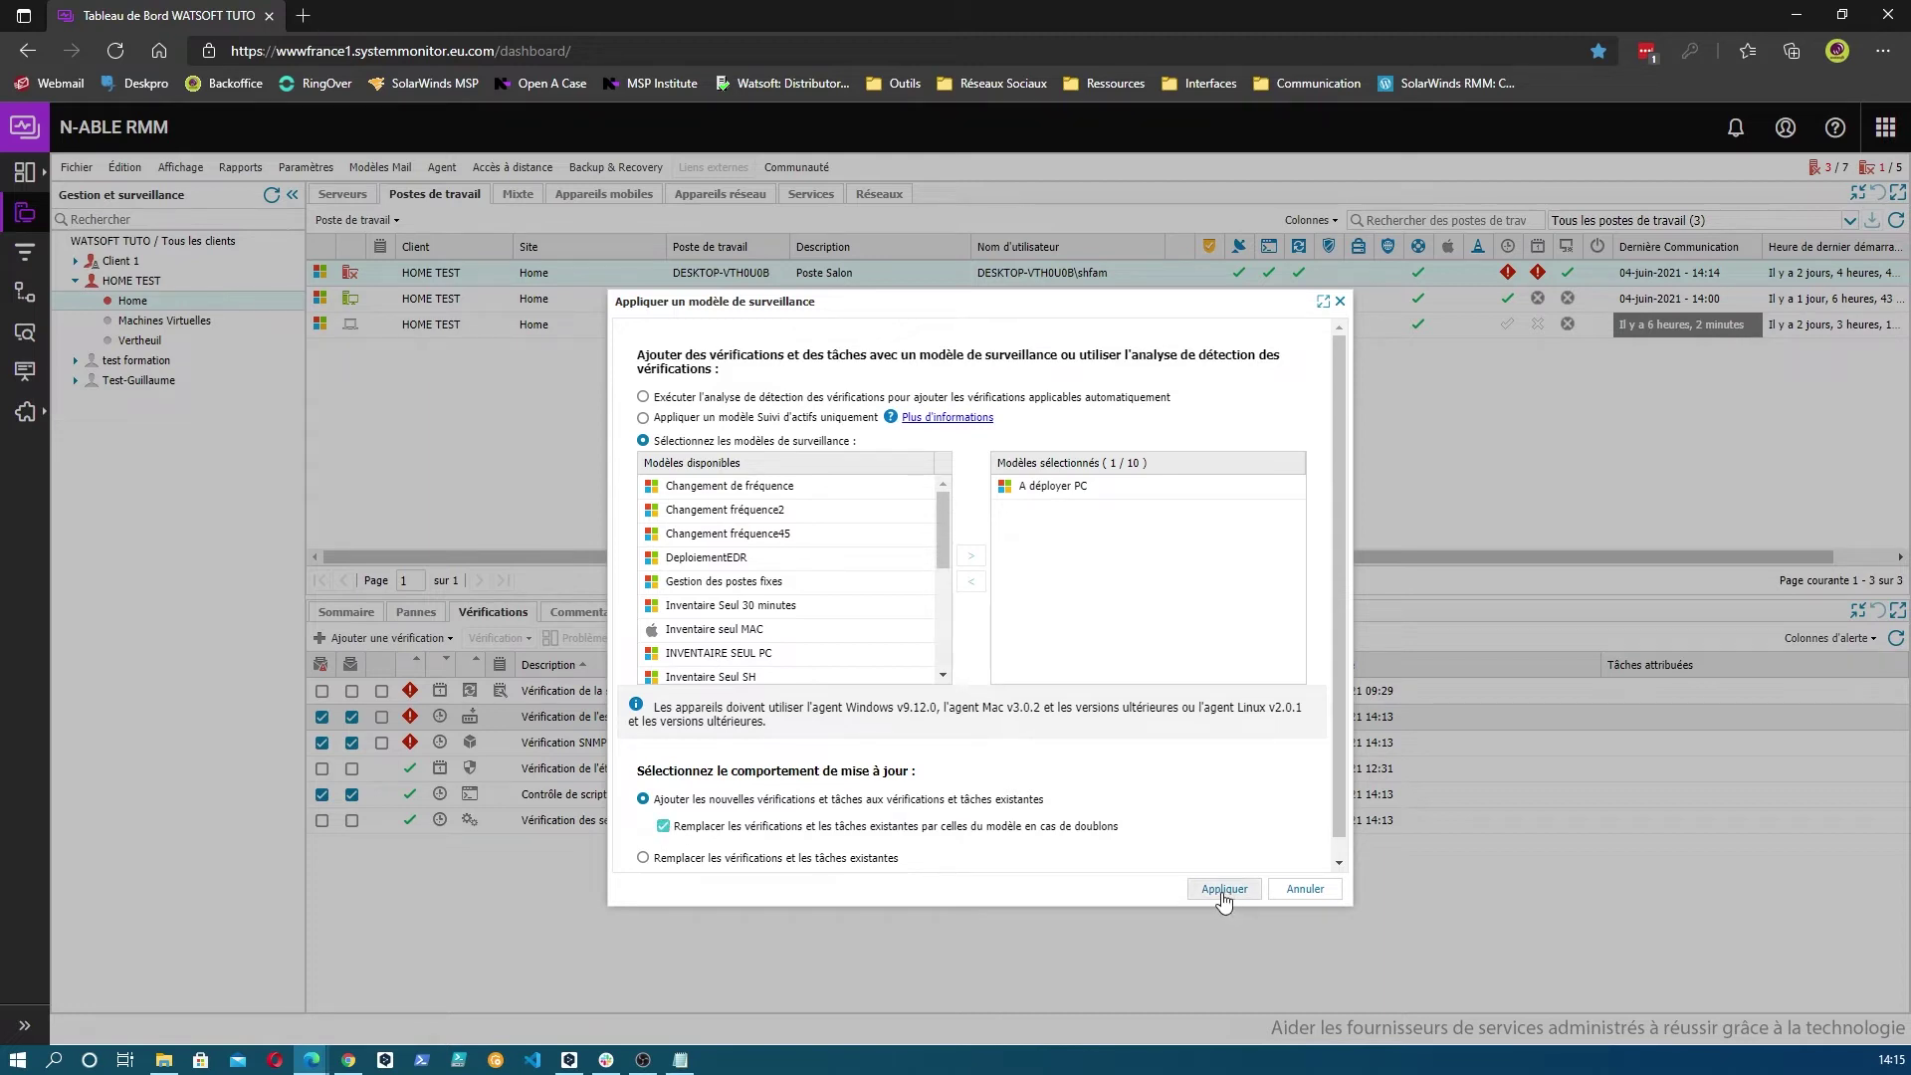
pyautogui.click(1340, 304)
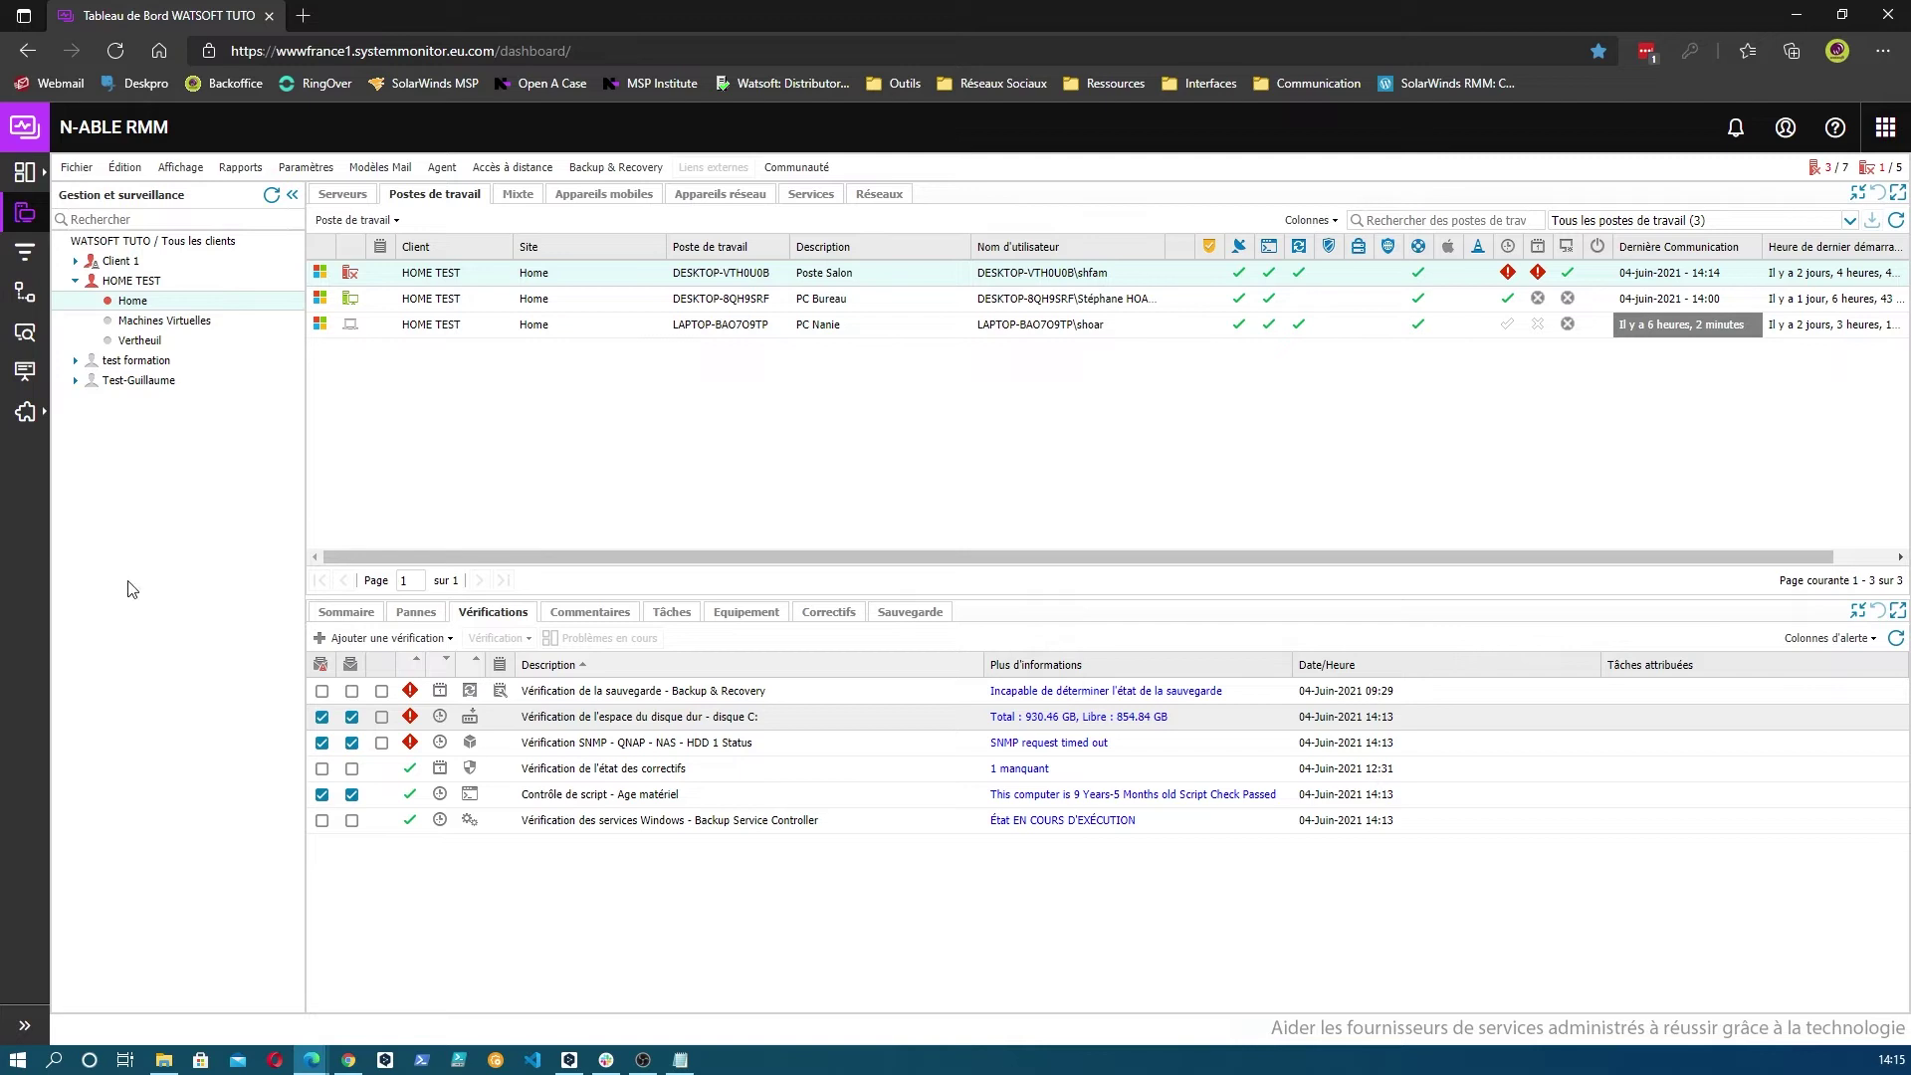
# Step: Clear the alert of the disk C: space check on Poste Salon, keeping it cleared until the check passes
pyautogui.click(381, 717)
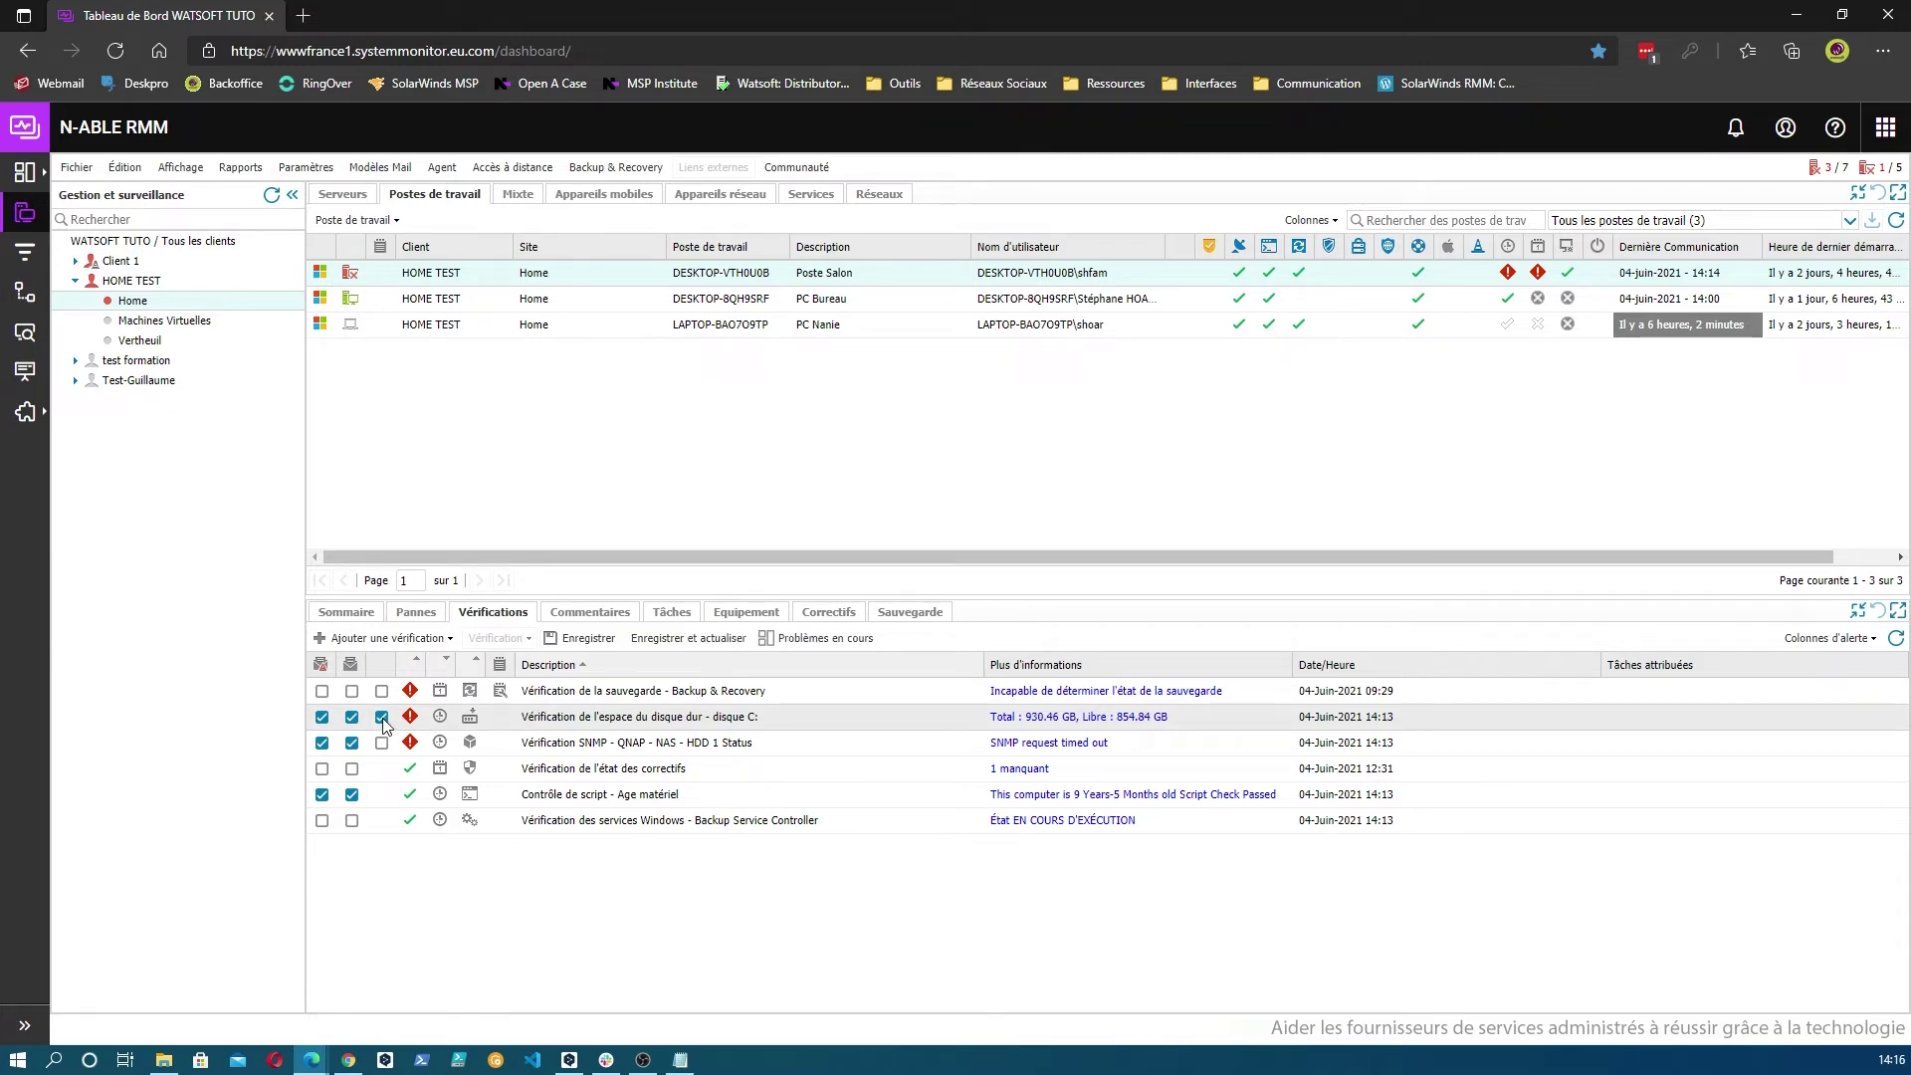
pyautogui.click(643, 643)
pyautogui.click(1087, 852)
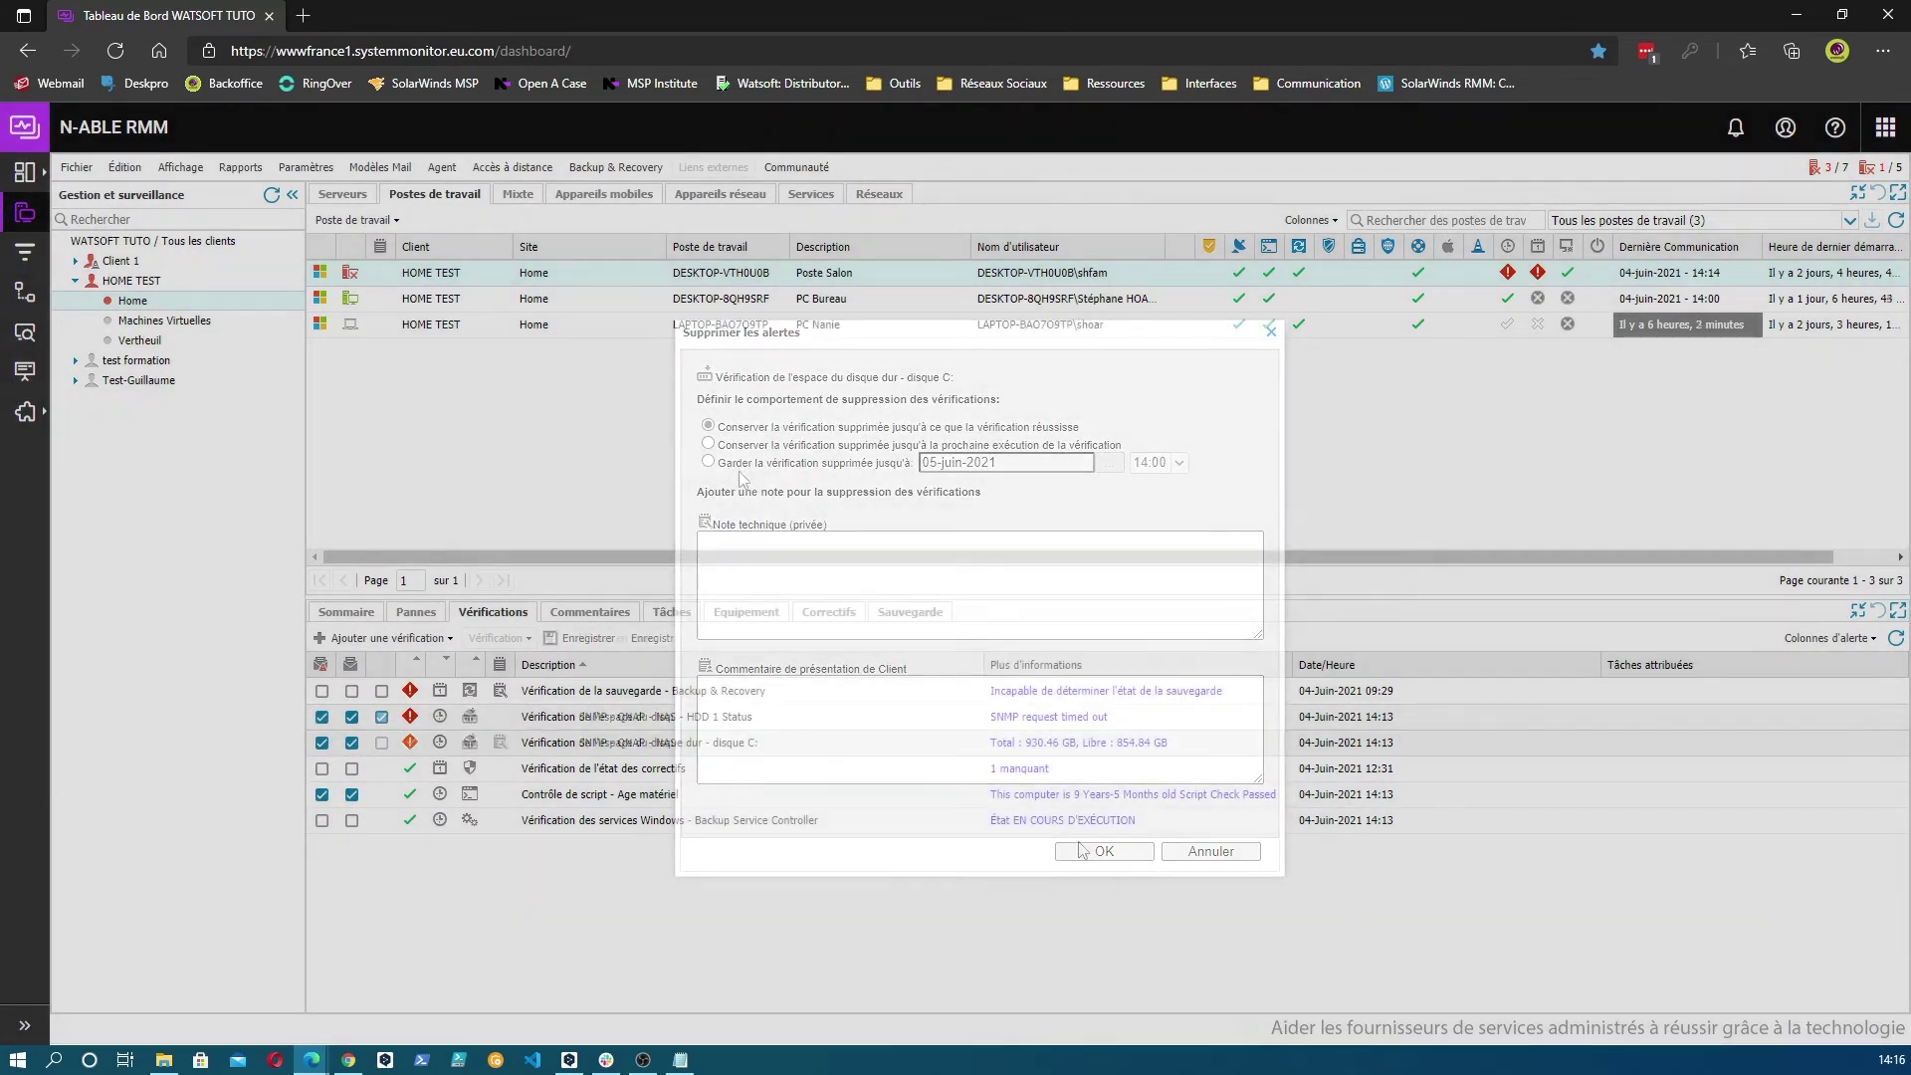
# Step: Open the dashboard of current problems (Problèmes en cours) across all clients
pyautogui.moveTo(38, 177)
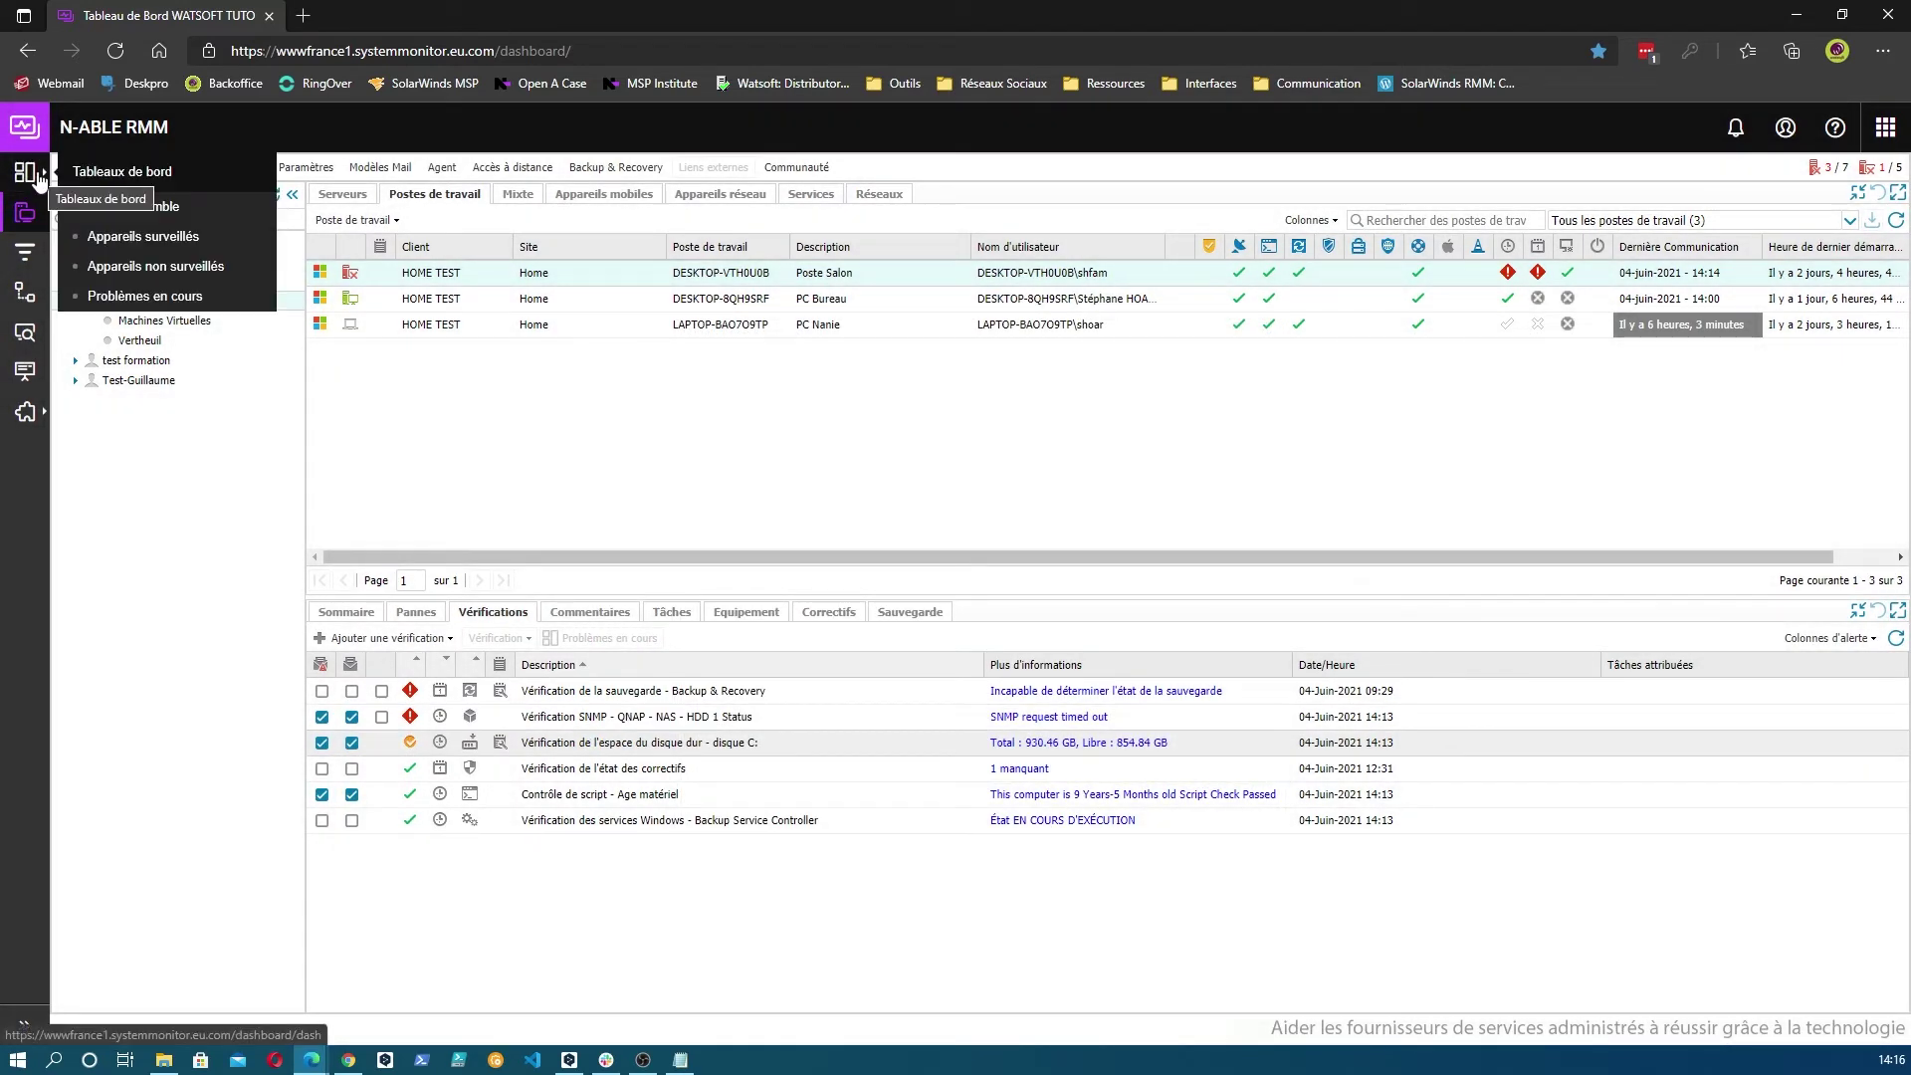
pyautogui.click(184, 299)
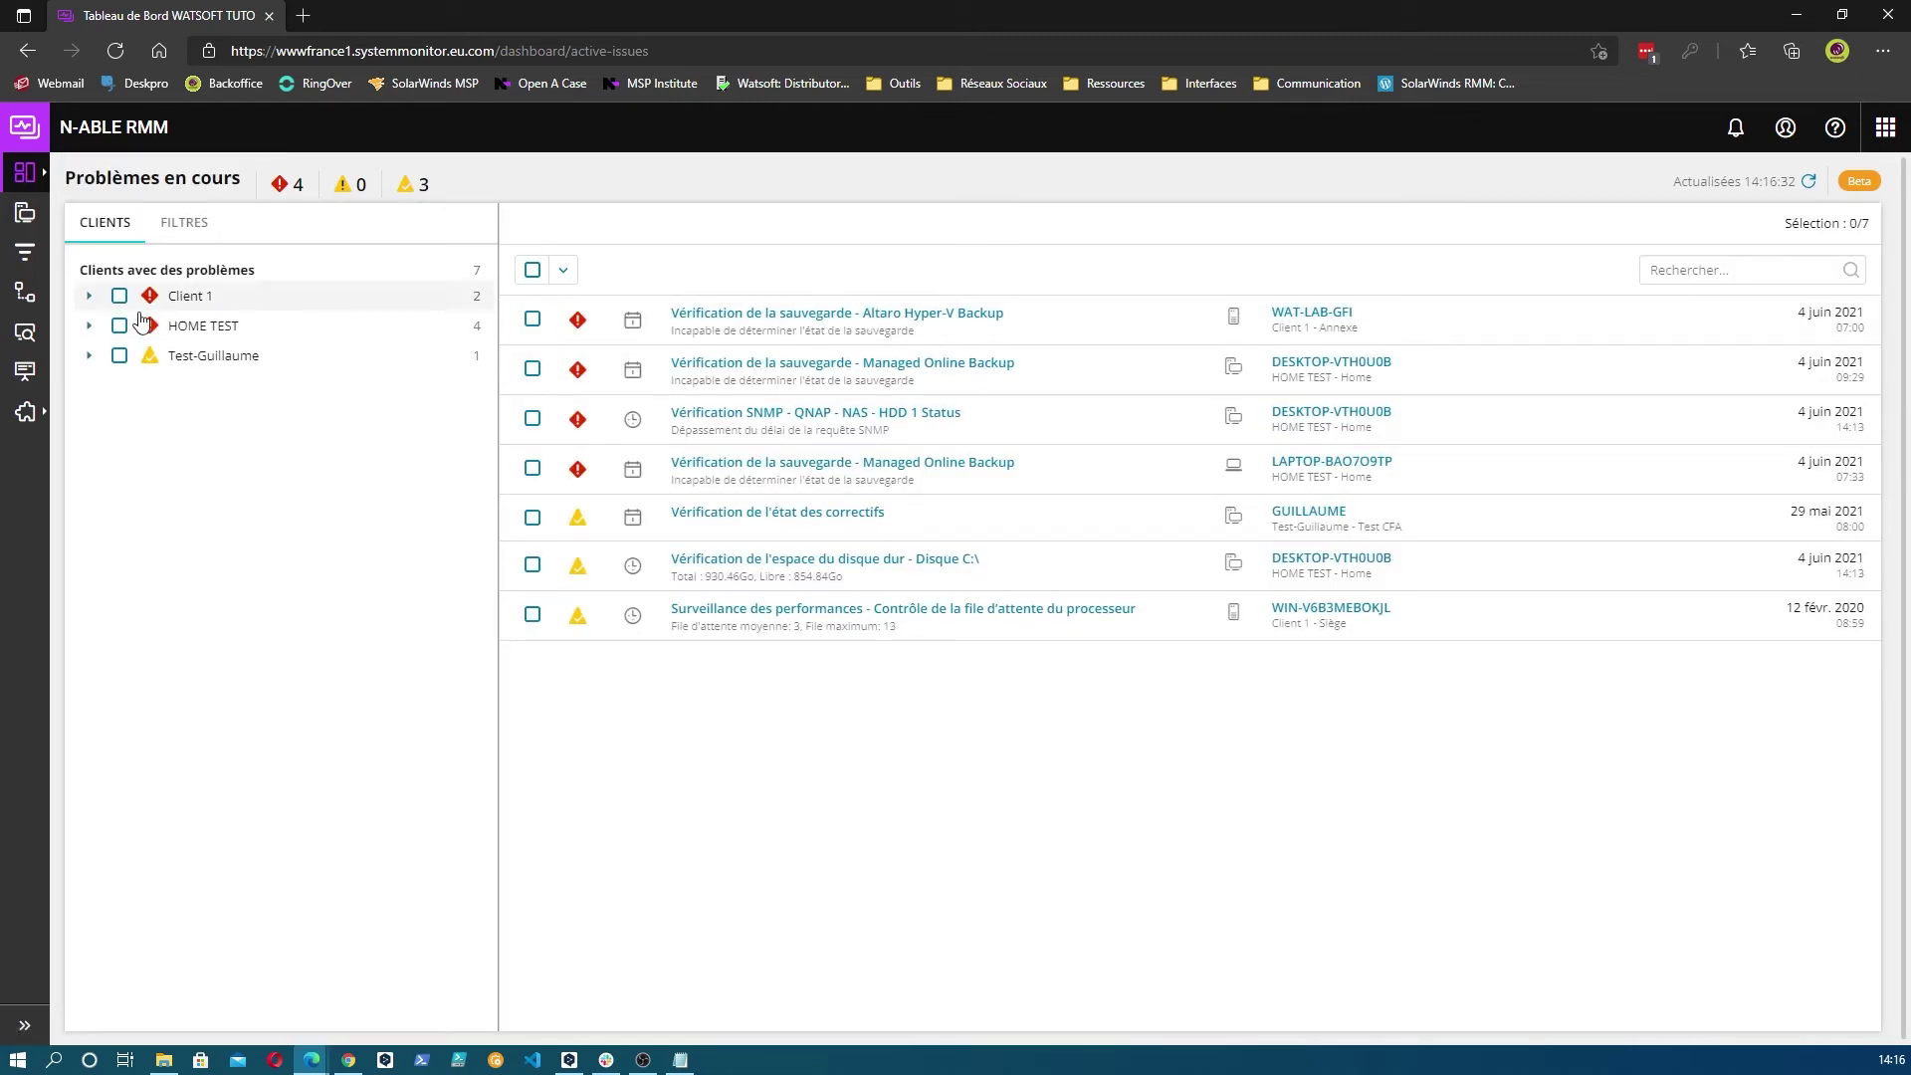
# Step: Filter the current problems to the HOME TEST client and to the disk space (espace du disque dur) and backup (sauvegarde) check types
pyautogui.click(119, 326)
pyautogui.click(191, 230)
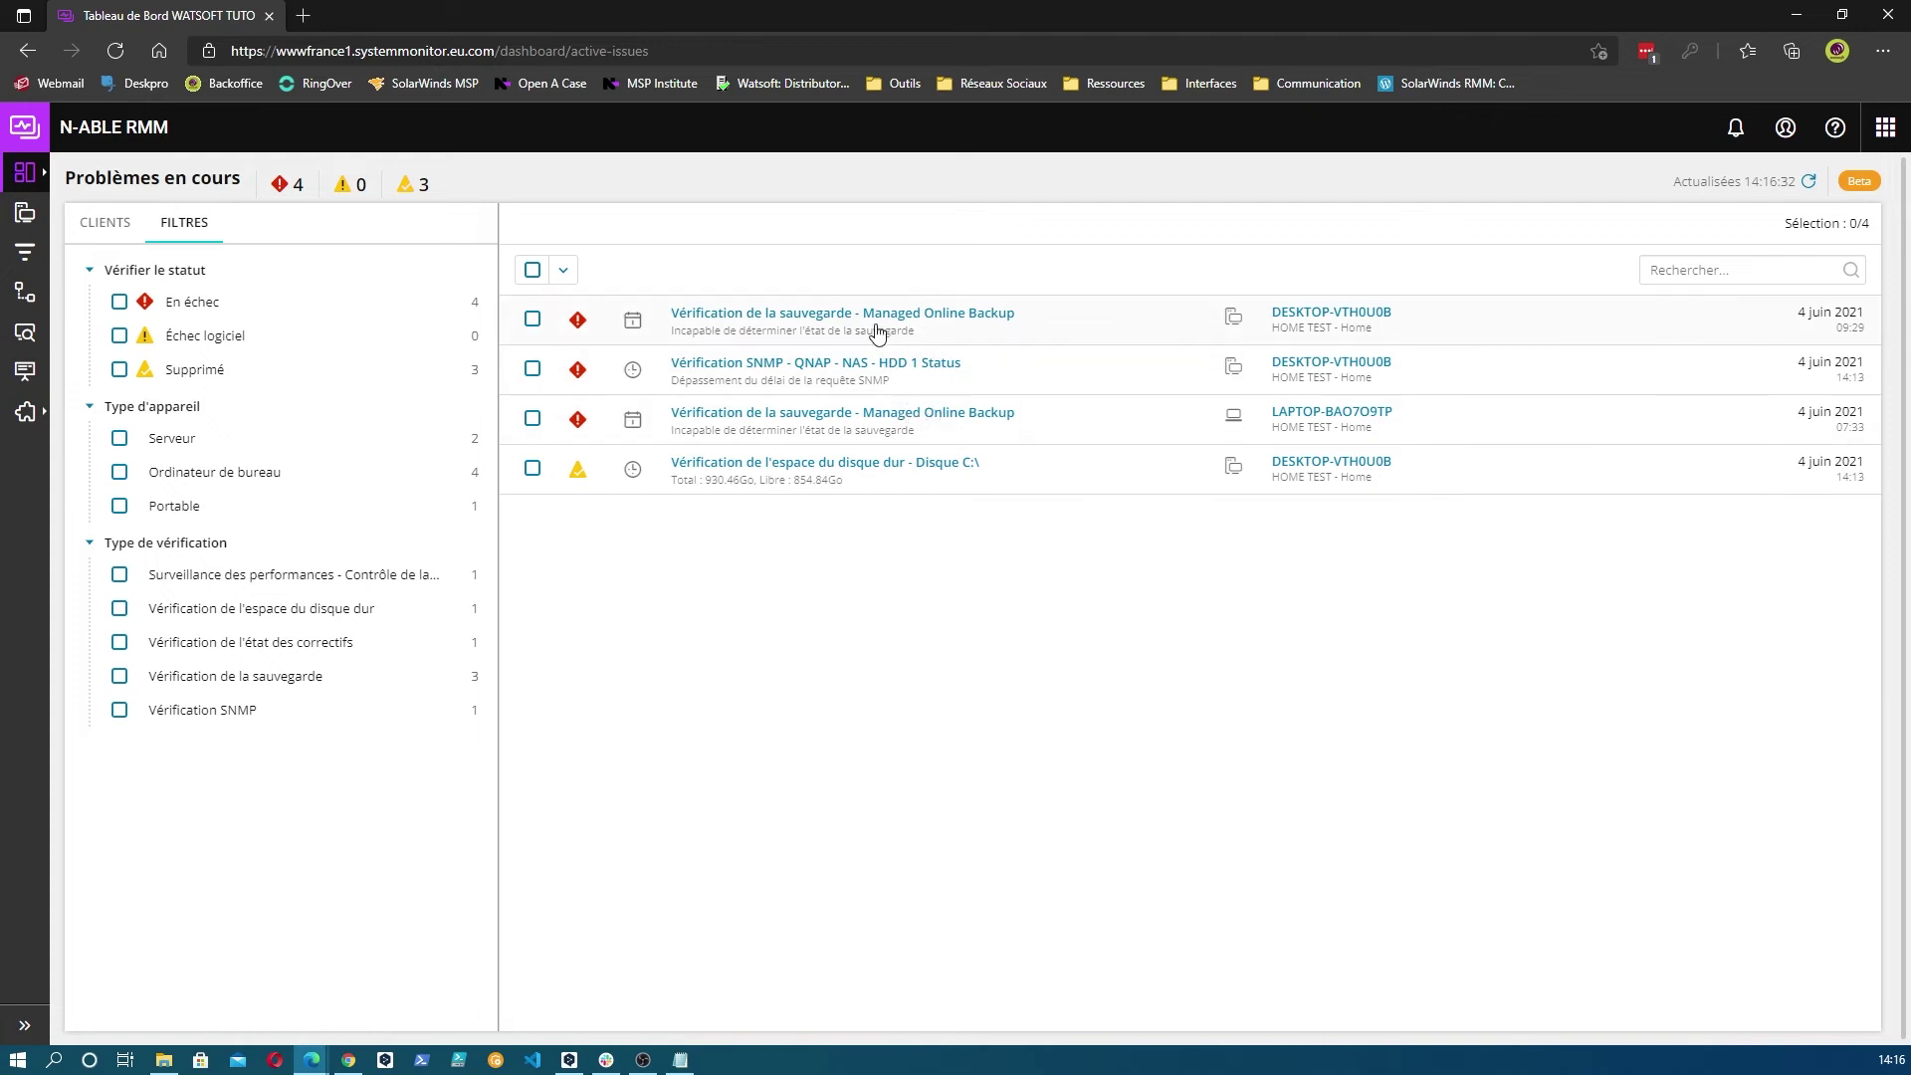
pyautogui.click(243, 608)
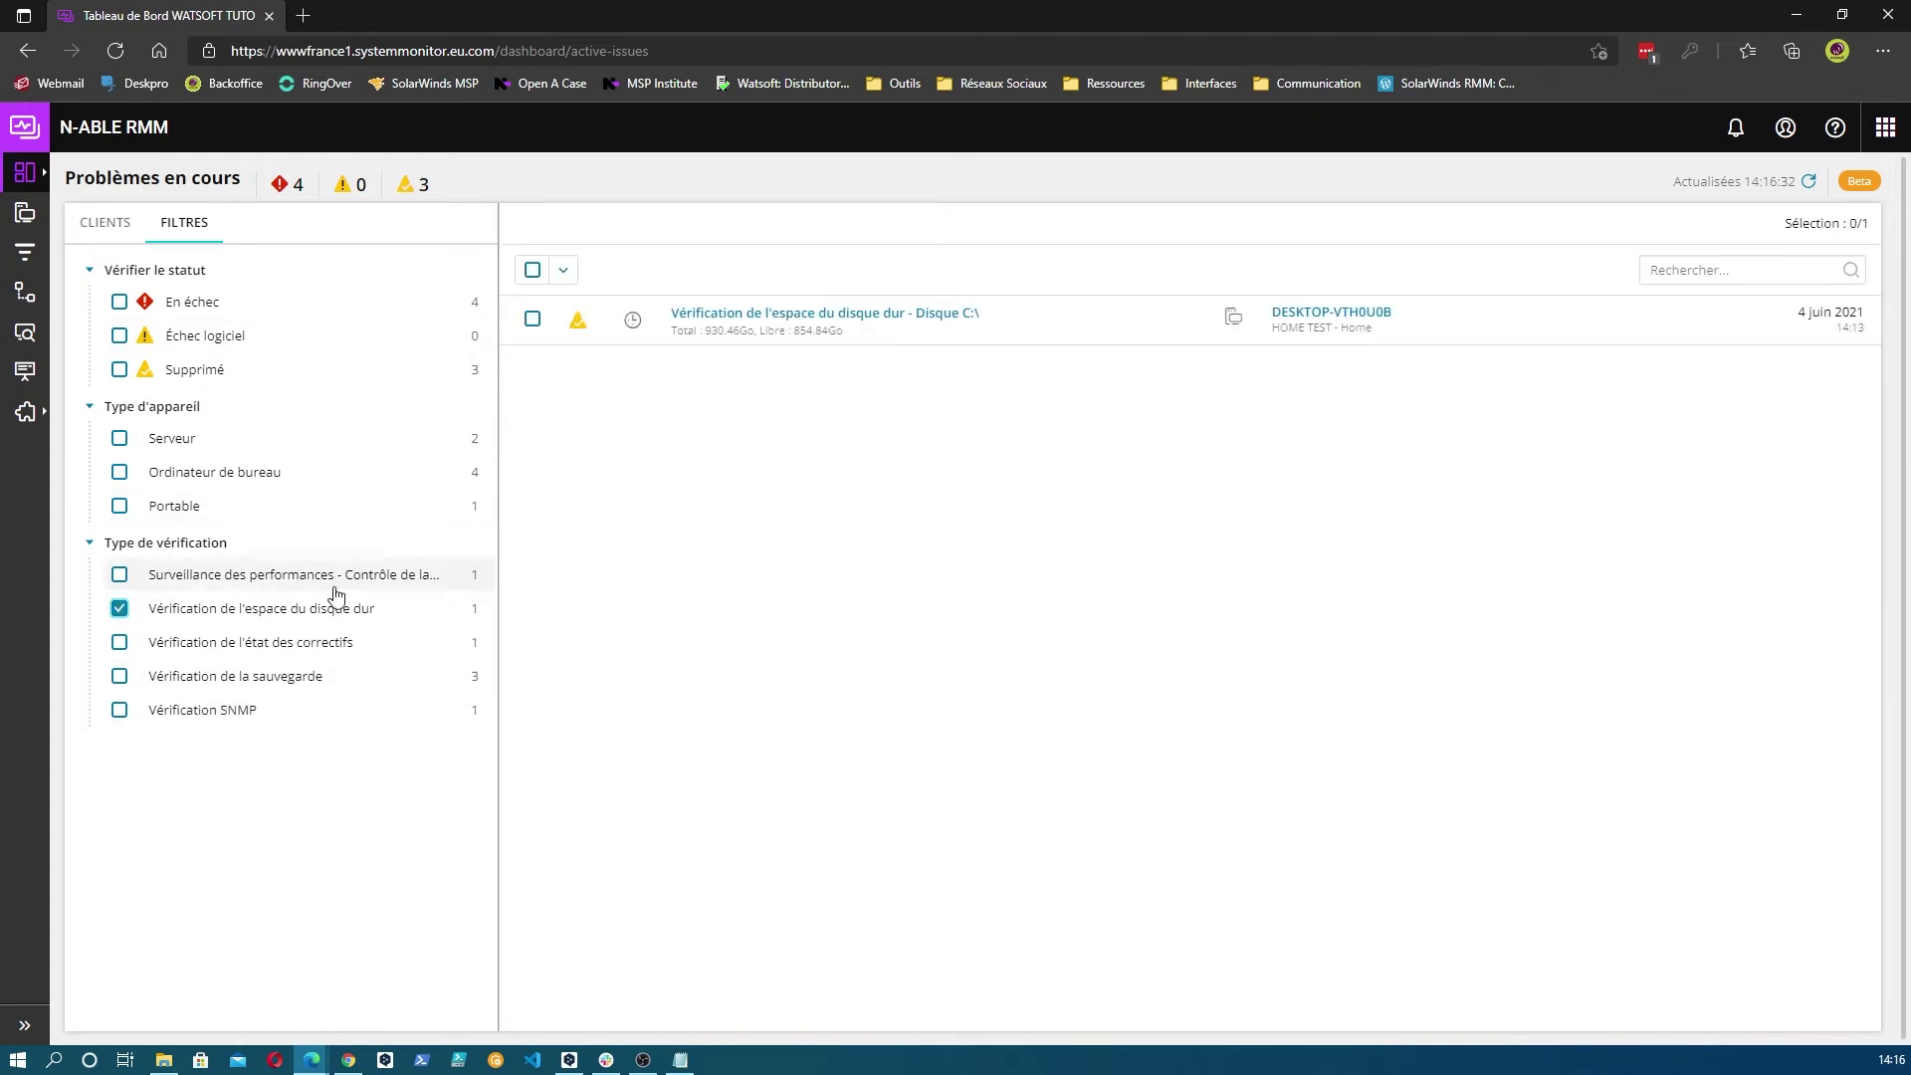
pyautogui.click(276, 681)
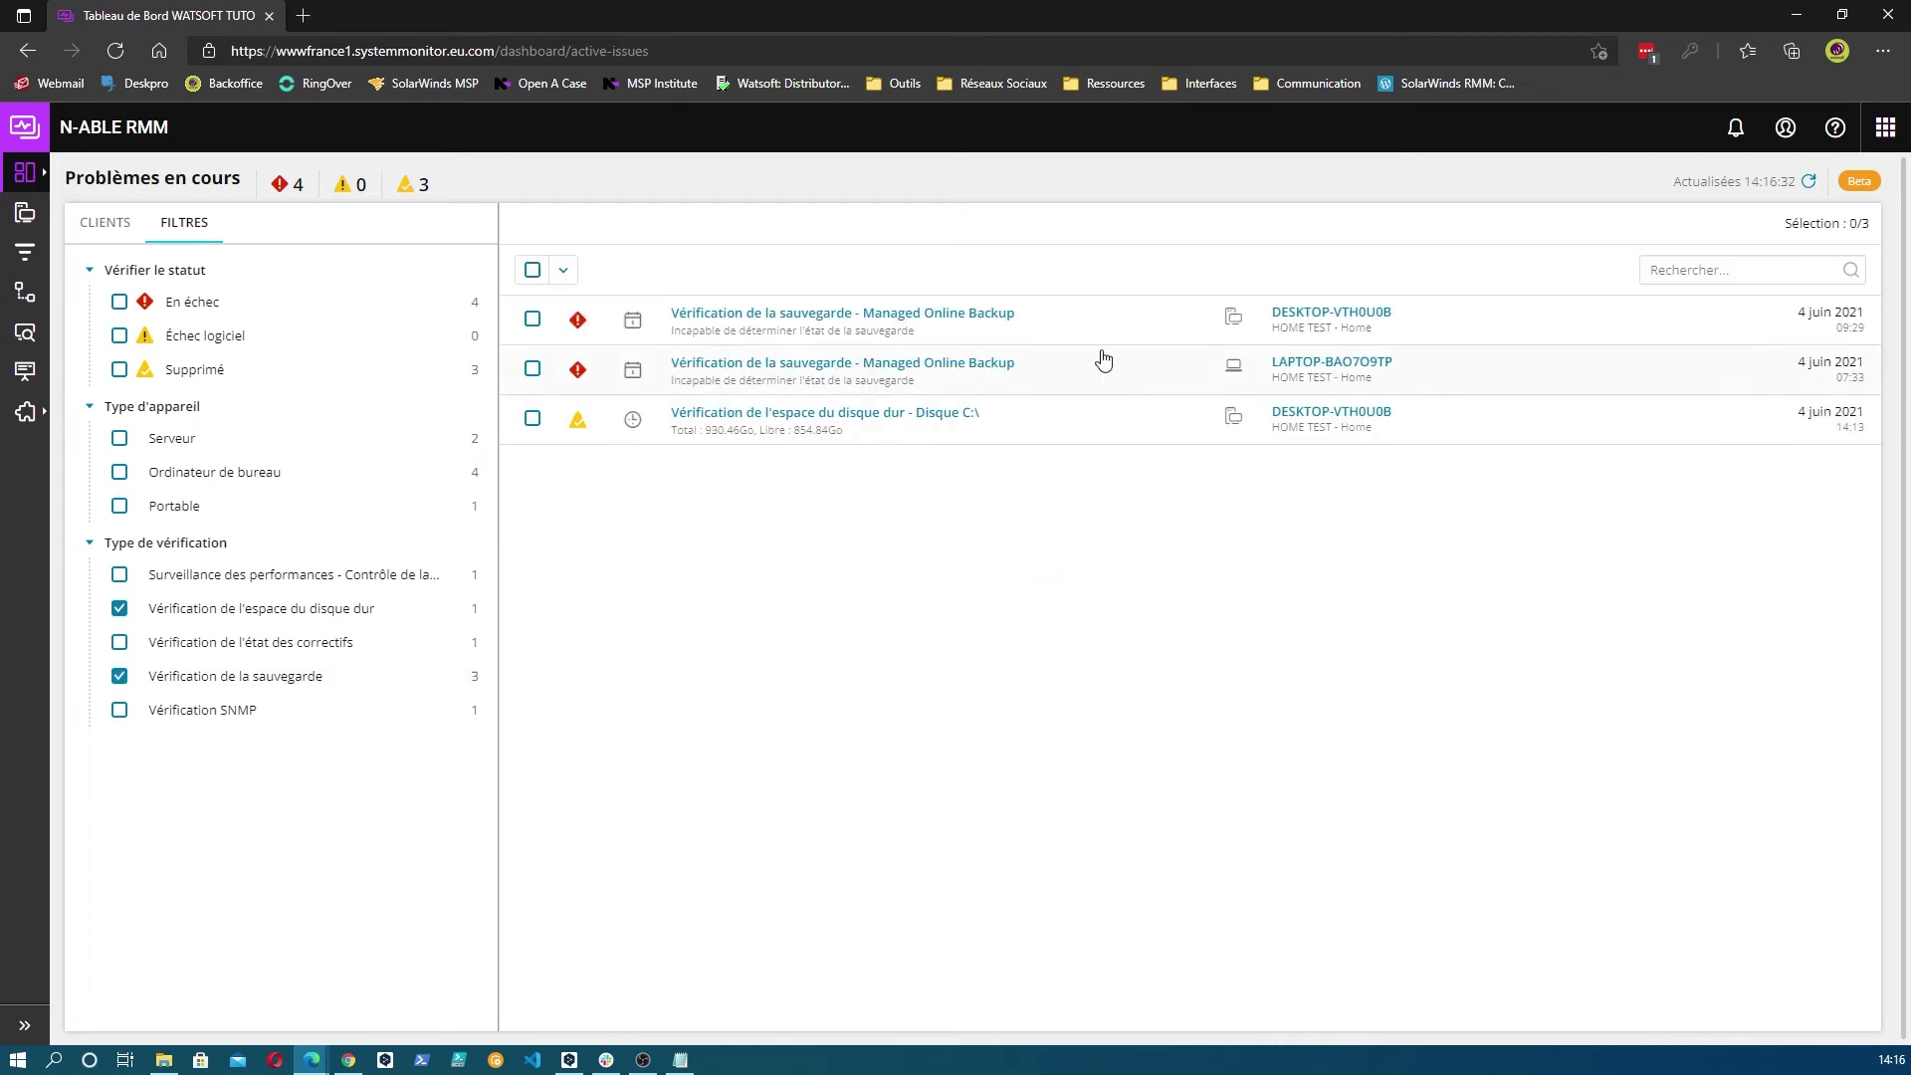
# Step: Clear the Managed Online Backup check on DESKTOP-VTH0U0B, keeping it cleared until the check succeeds
pyautogui.click(939, 319)
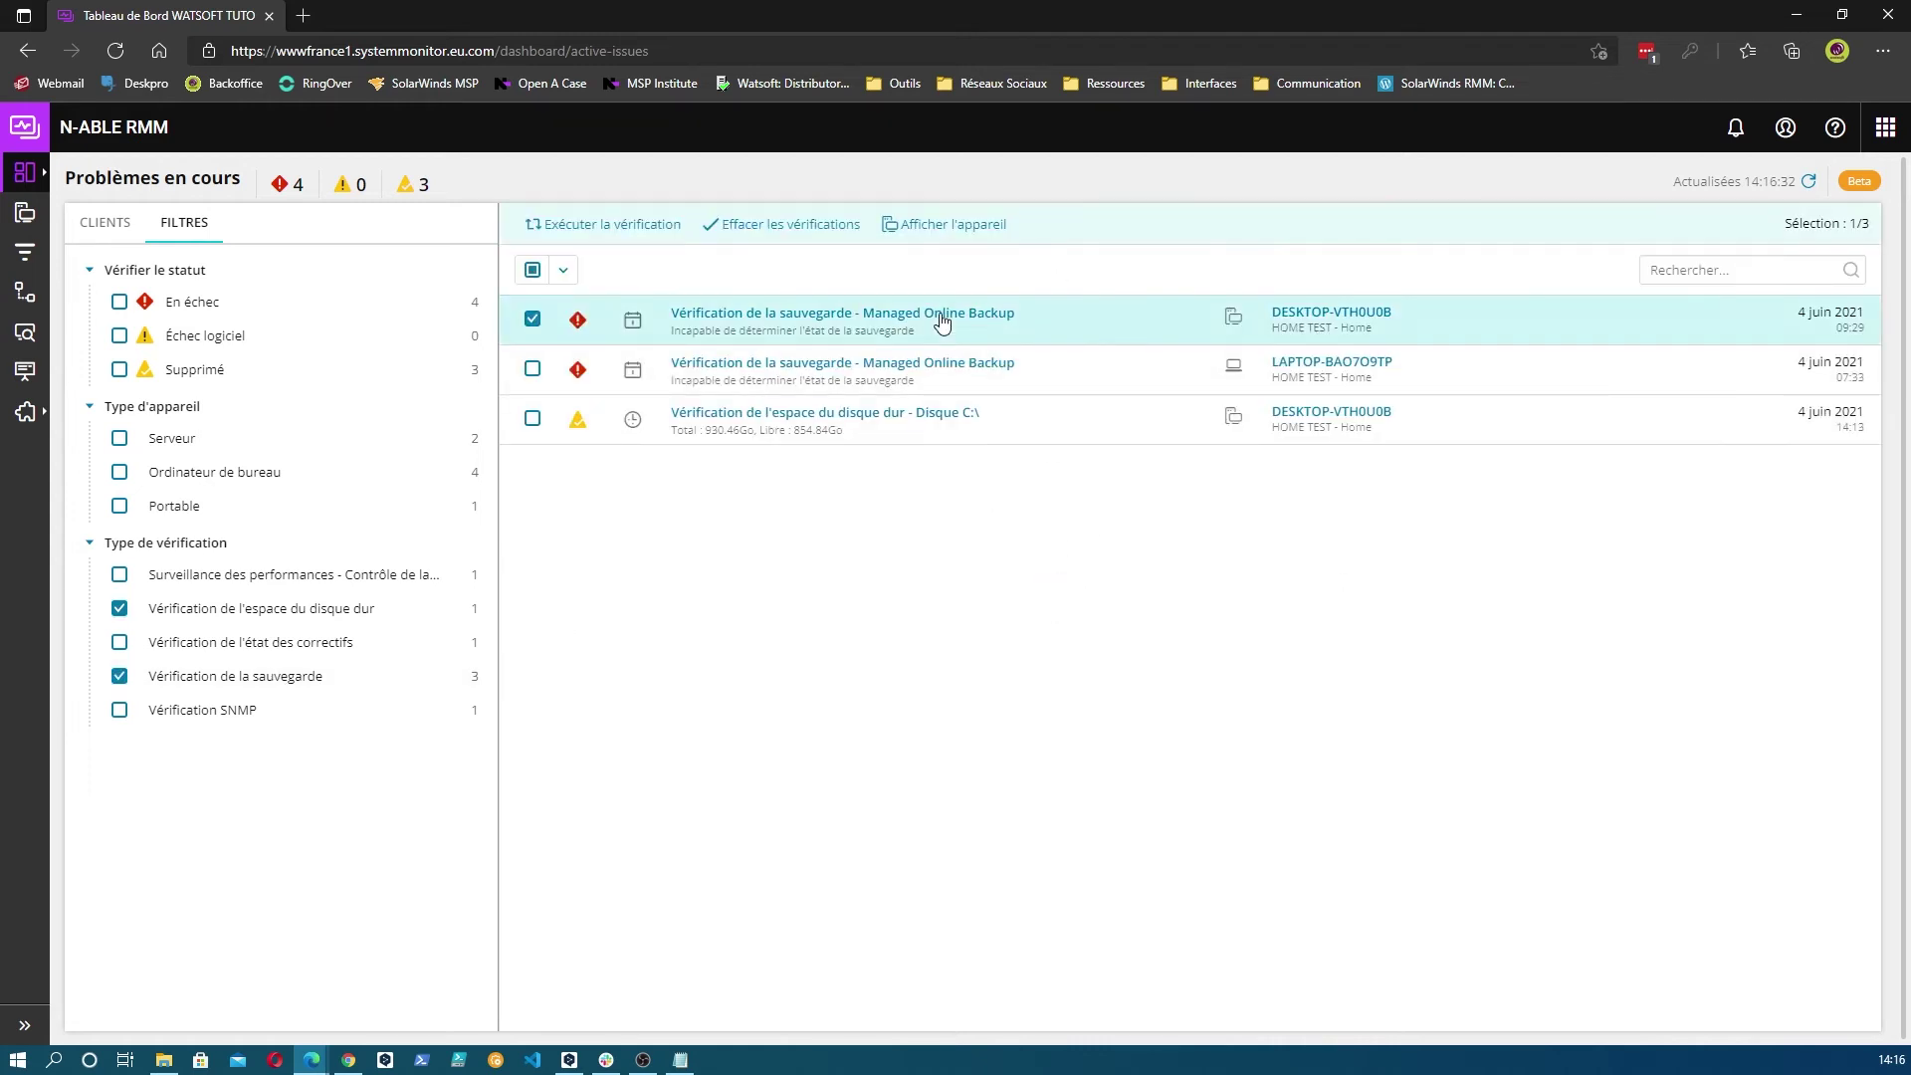
pyautogui.click(776, 227)
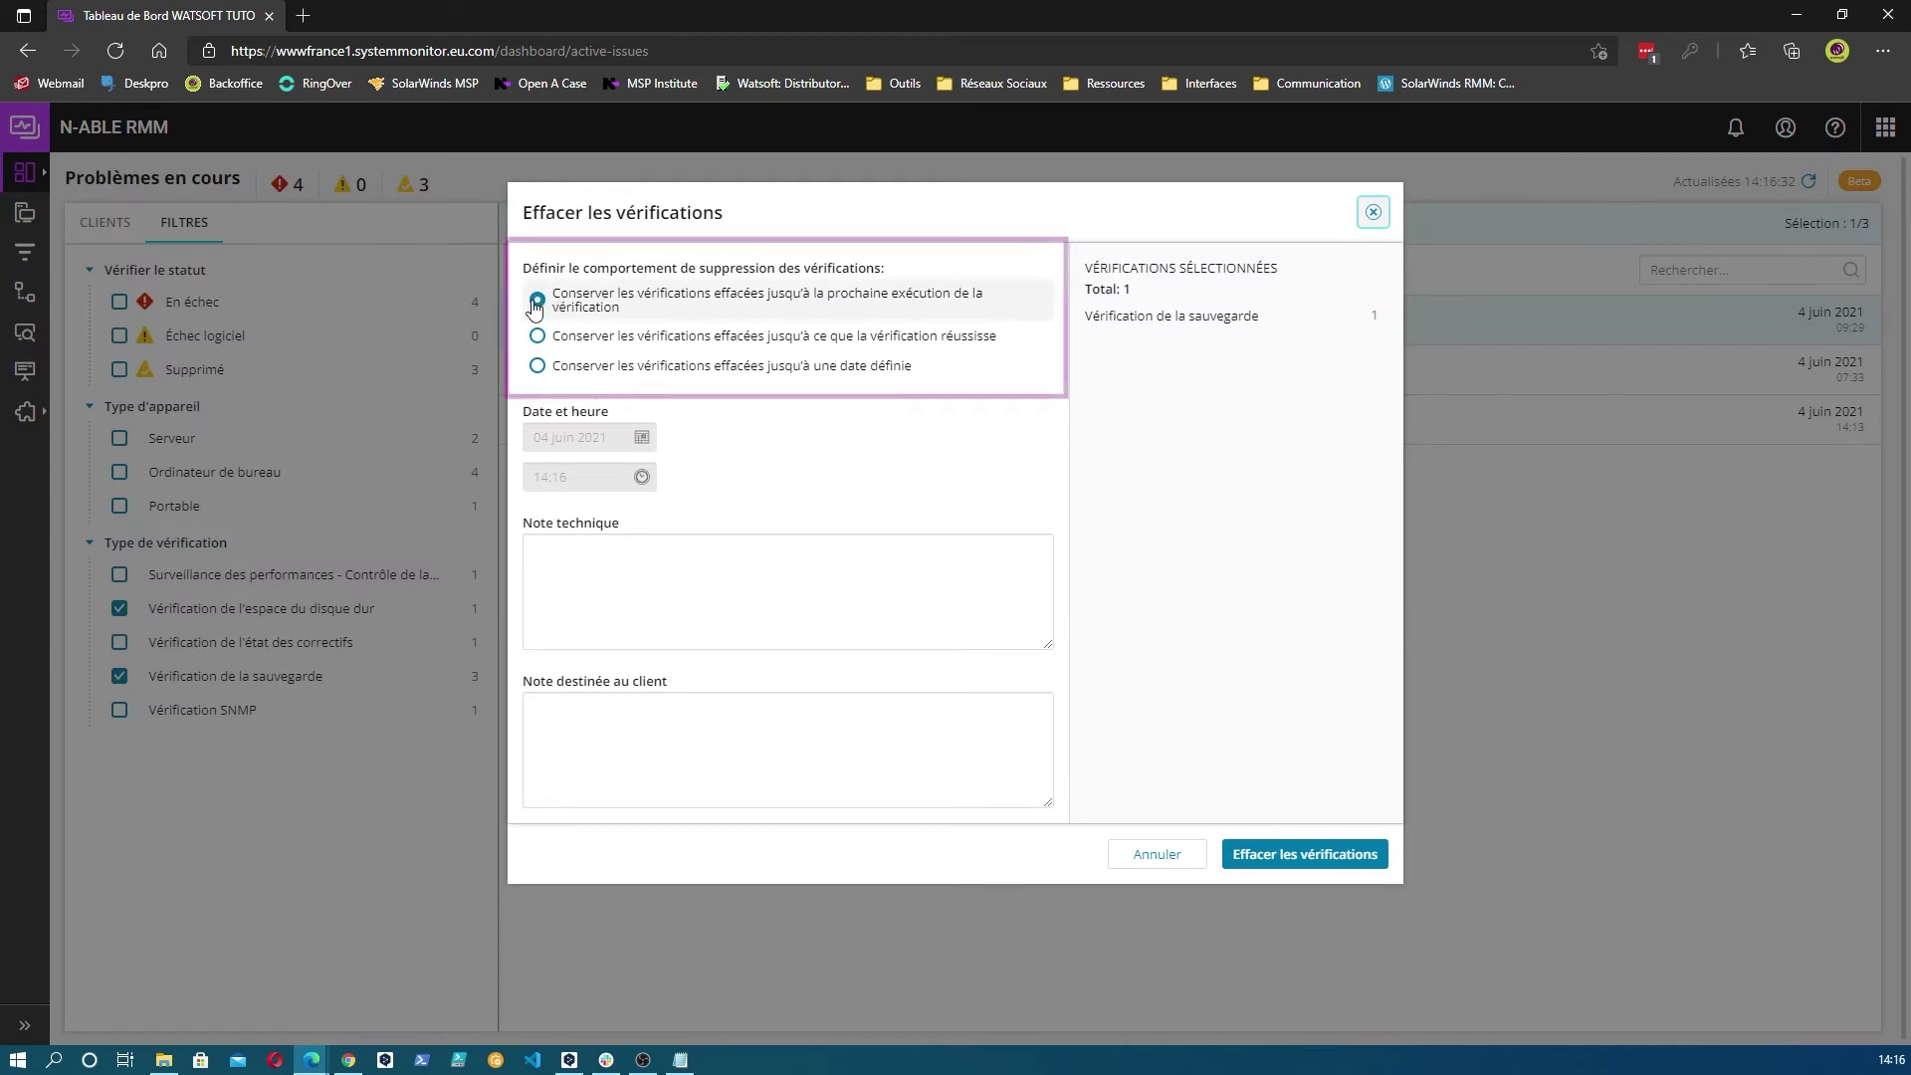
pyautogui.click(536, 338)
pyautogui.click(638, 551)
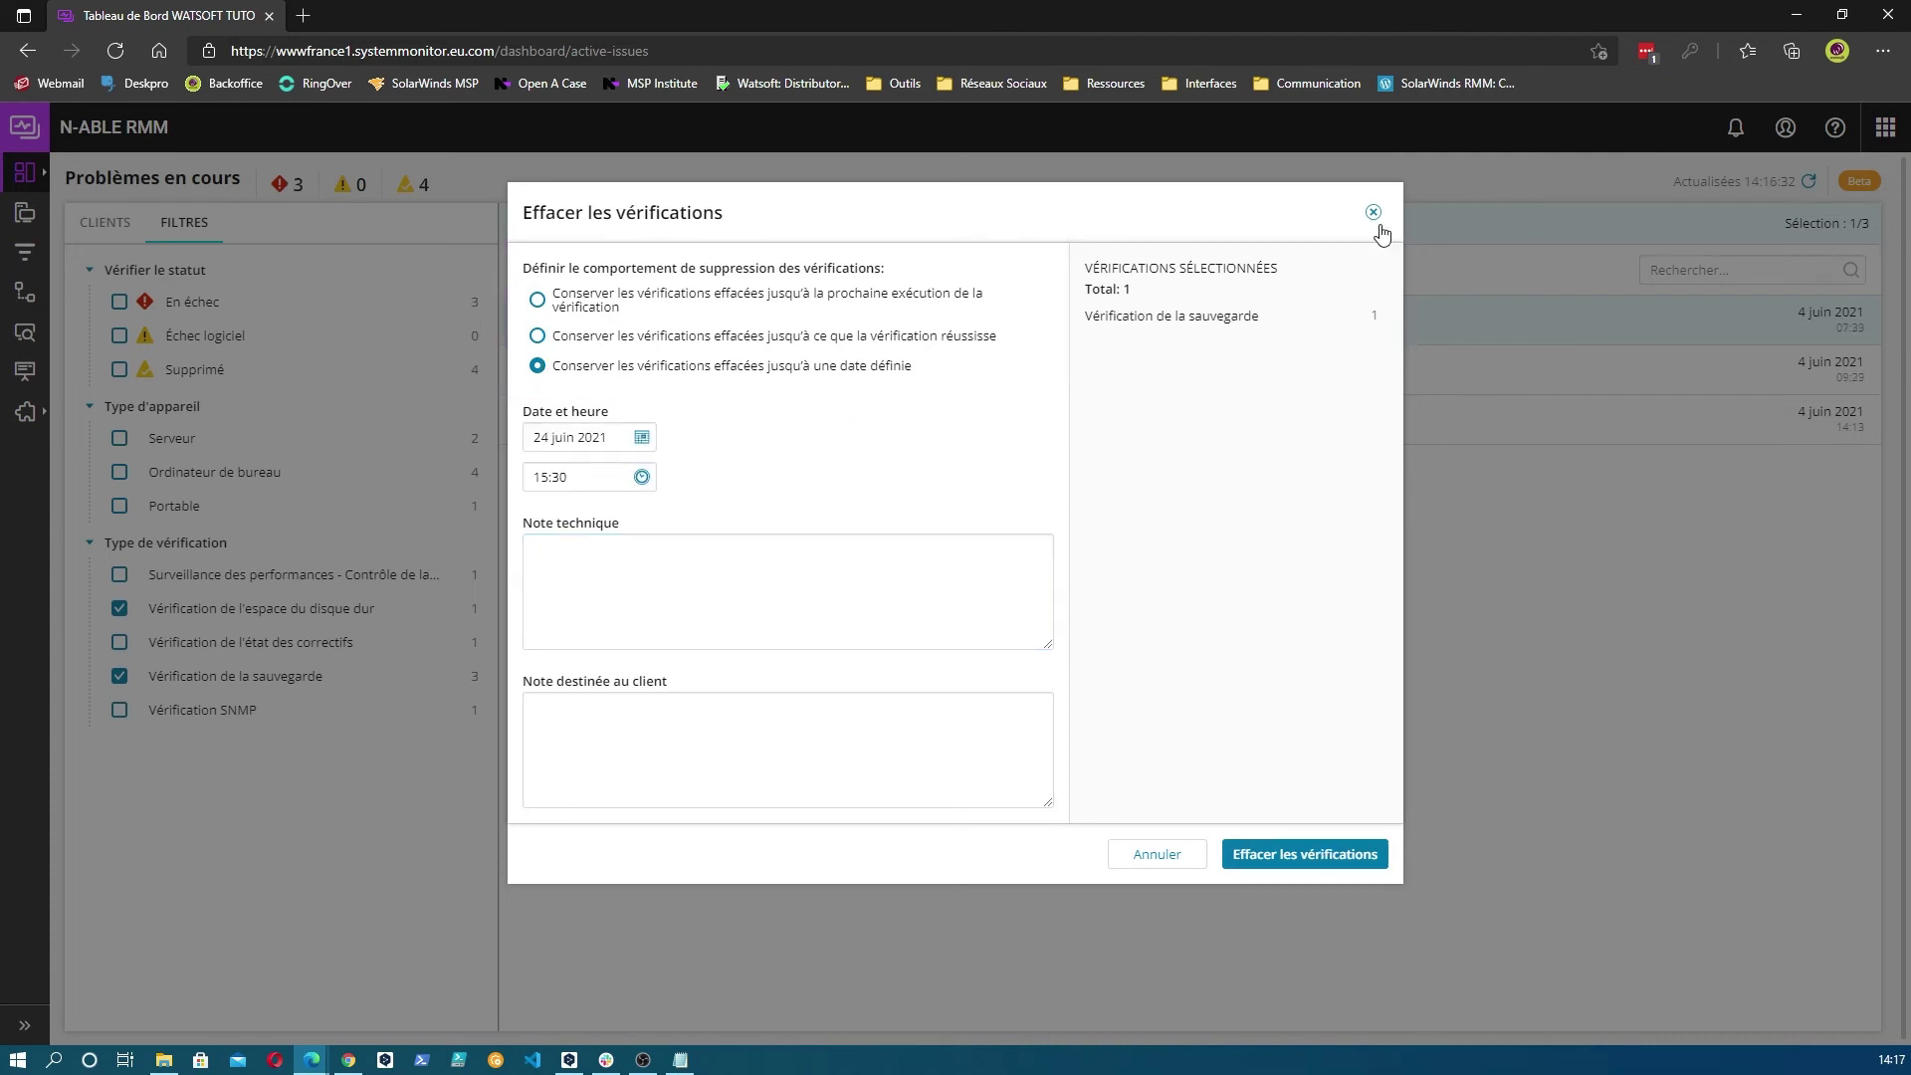
# Step: Abandon clearing the LAPTOP-BAO7O9TP backup check and remove the disk space and backup check type filters
pyautogui.click(1373, 212)
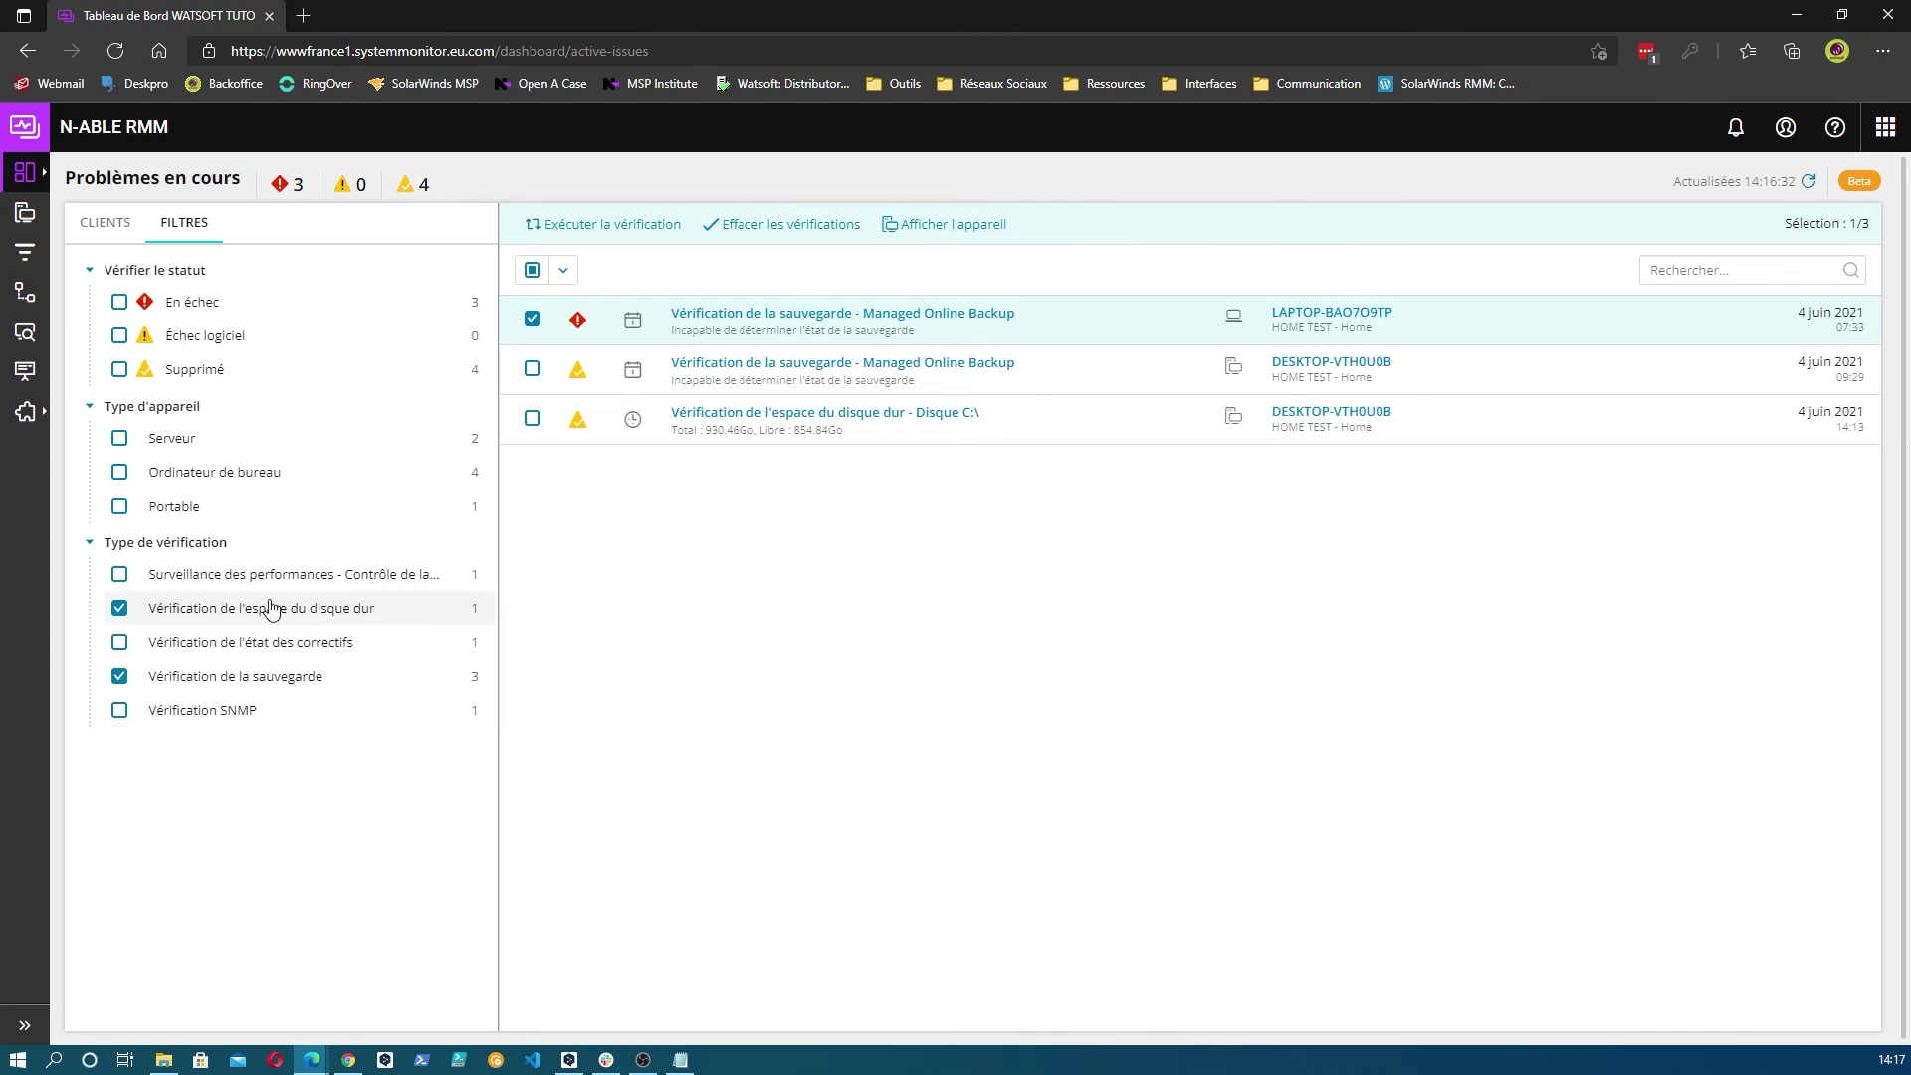
pyautogui.click(119, 610)
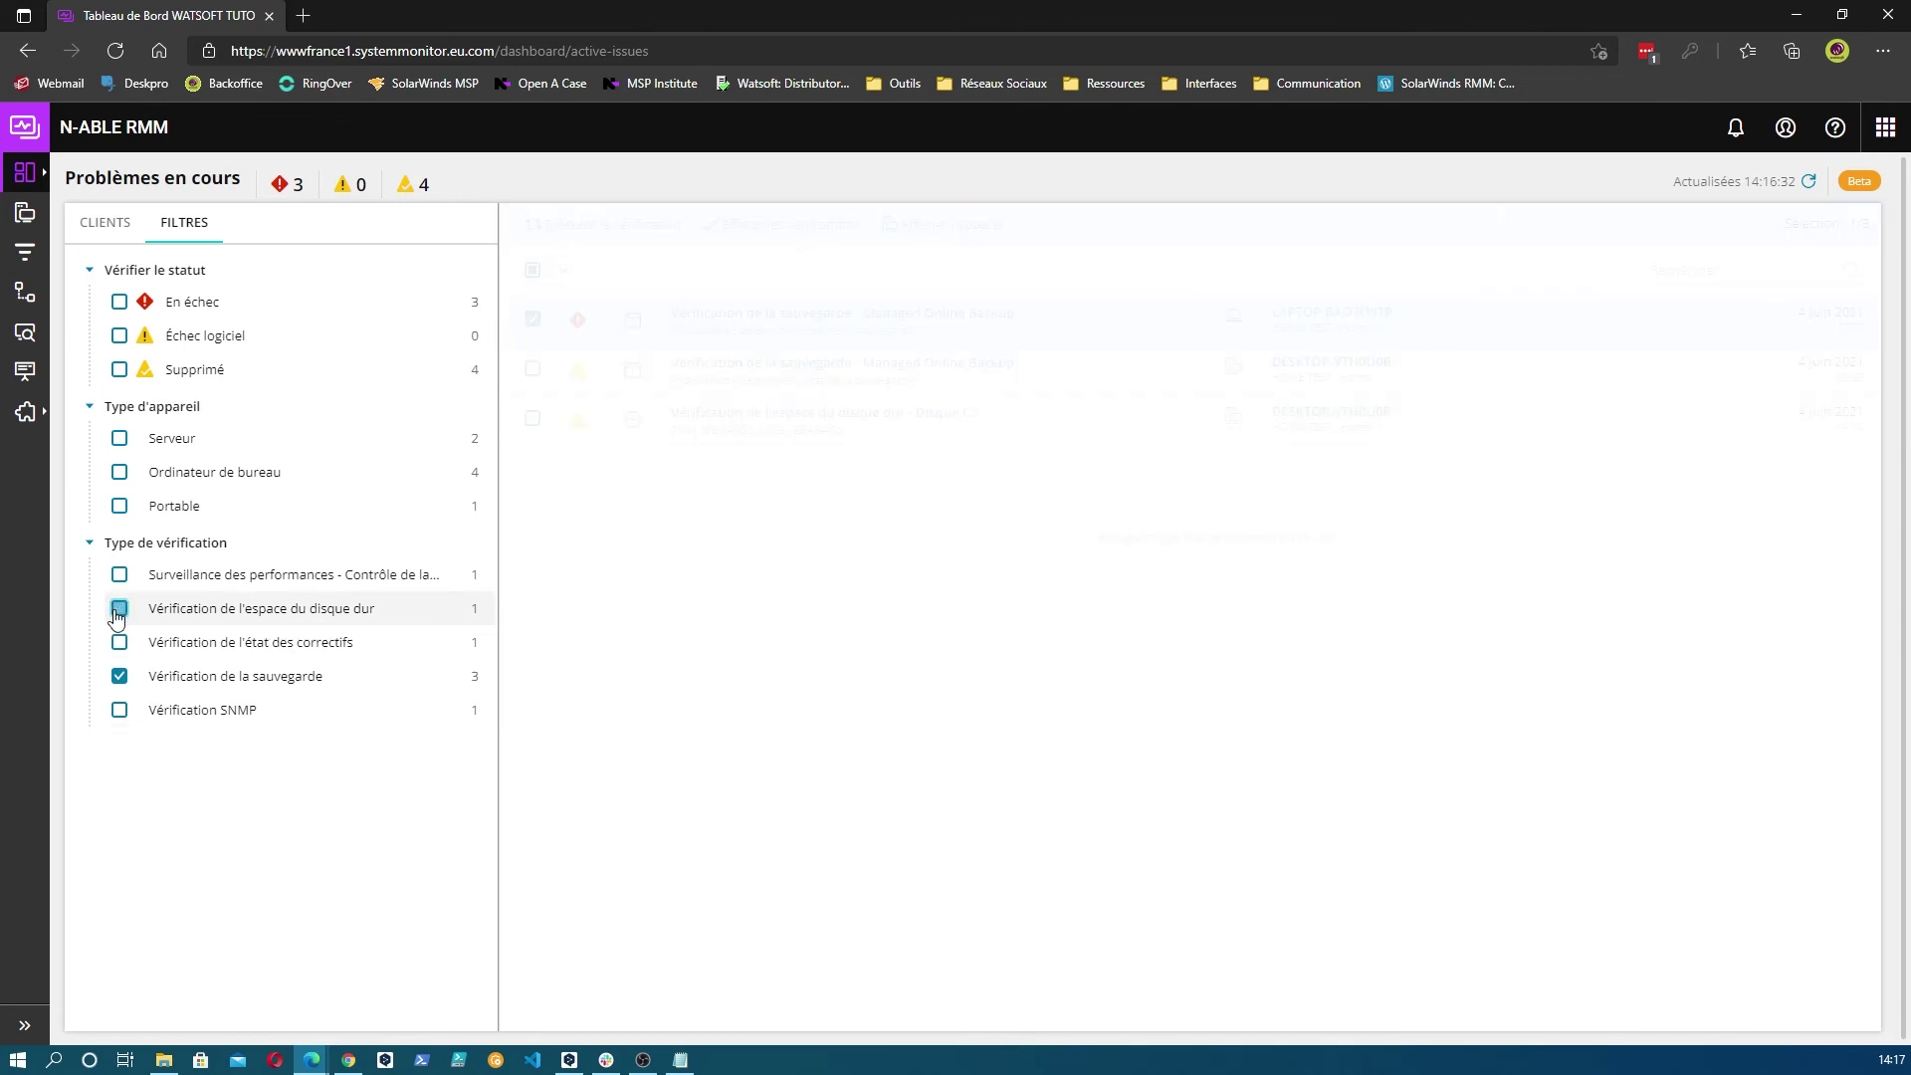
pyautogui.click(120, 679)
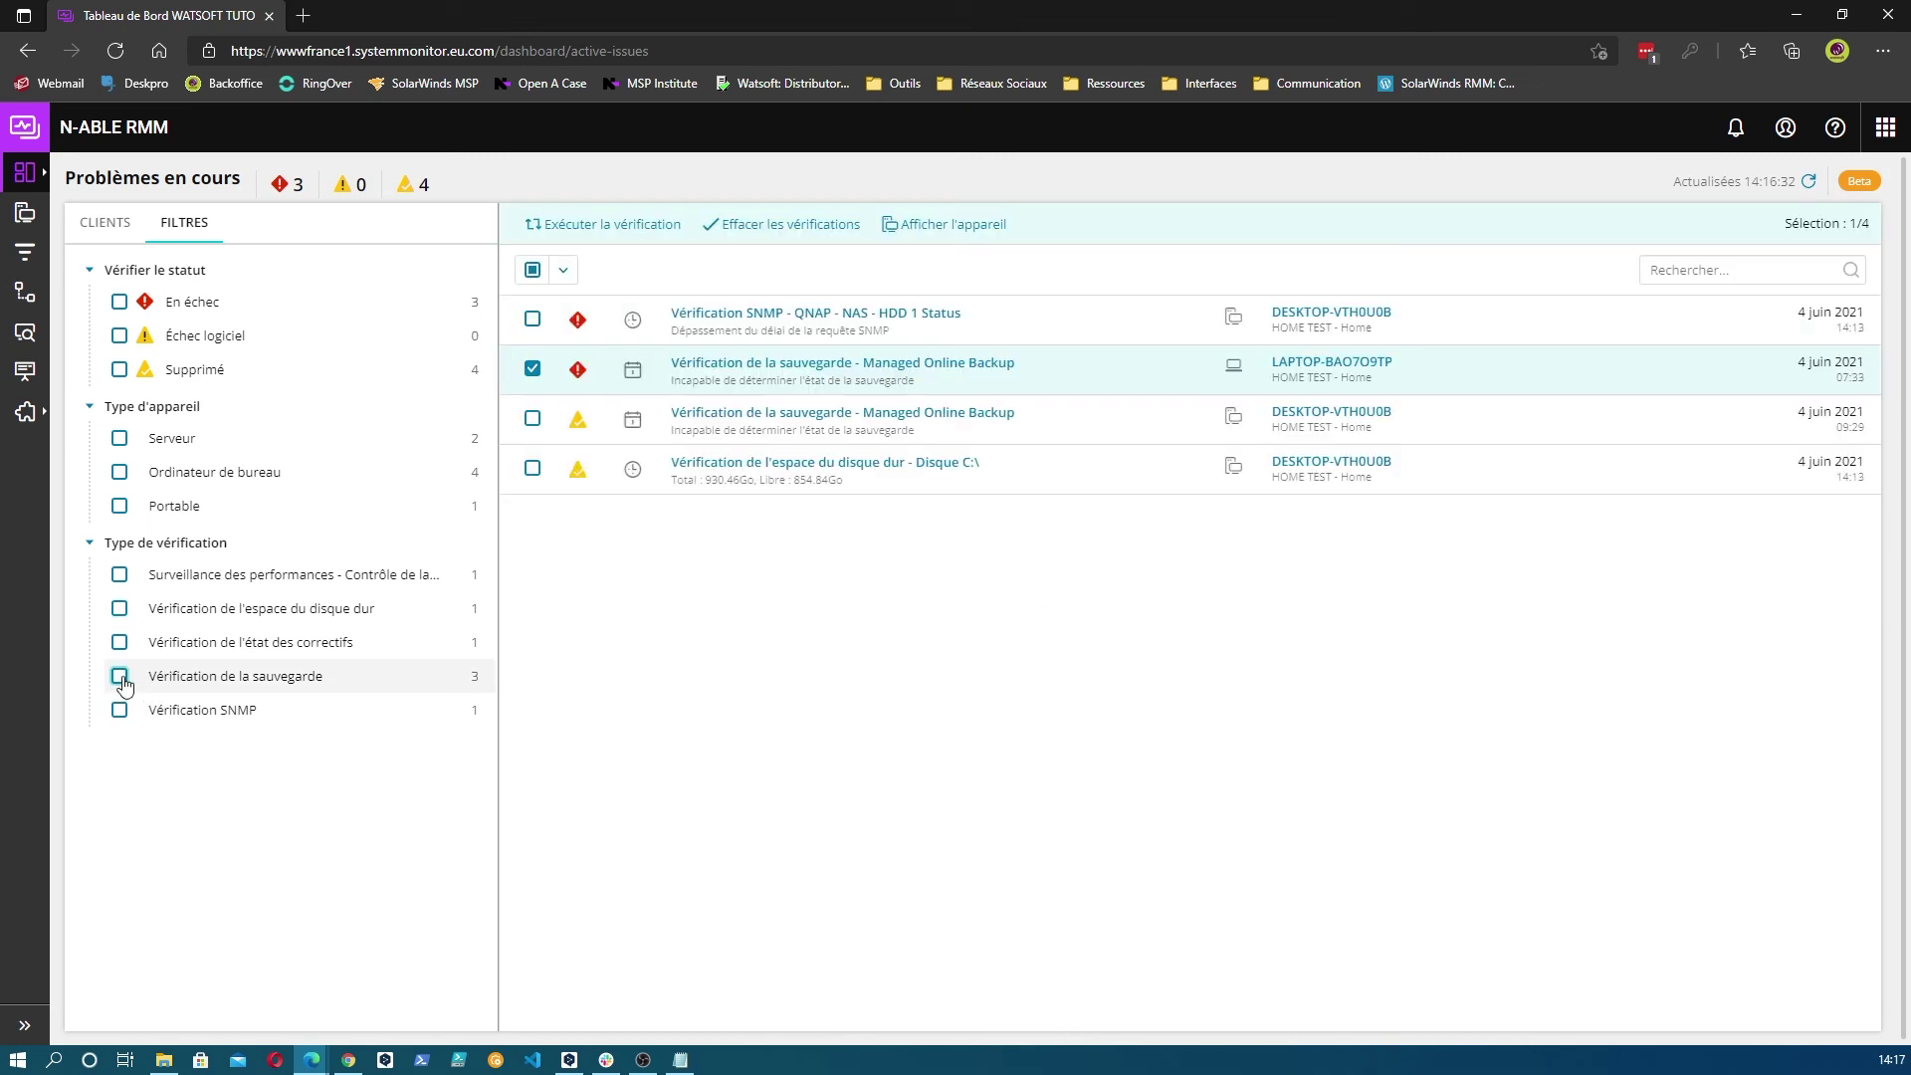
# Step: Return to the workstation monitoring view of the HOME TEST Home site and collapse the client tree
pyautogui.click(16, 209)
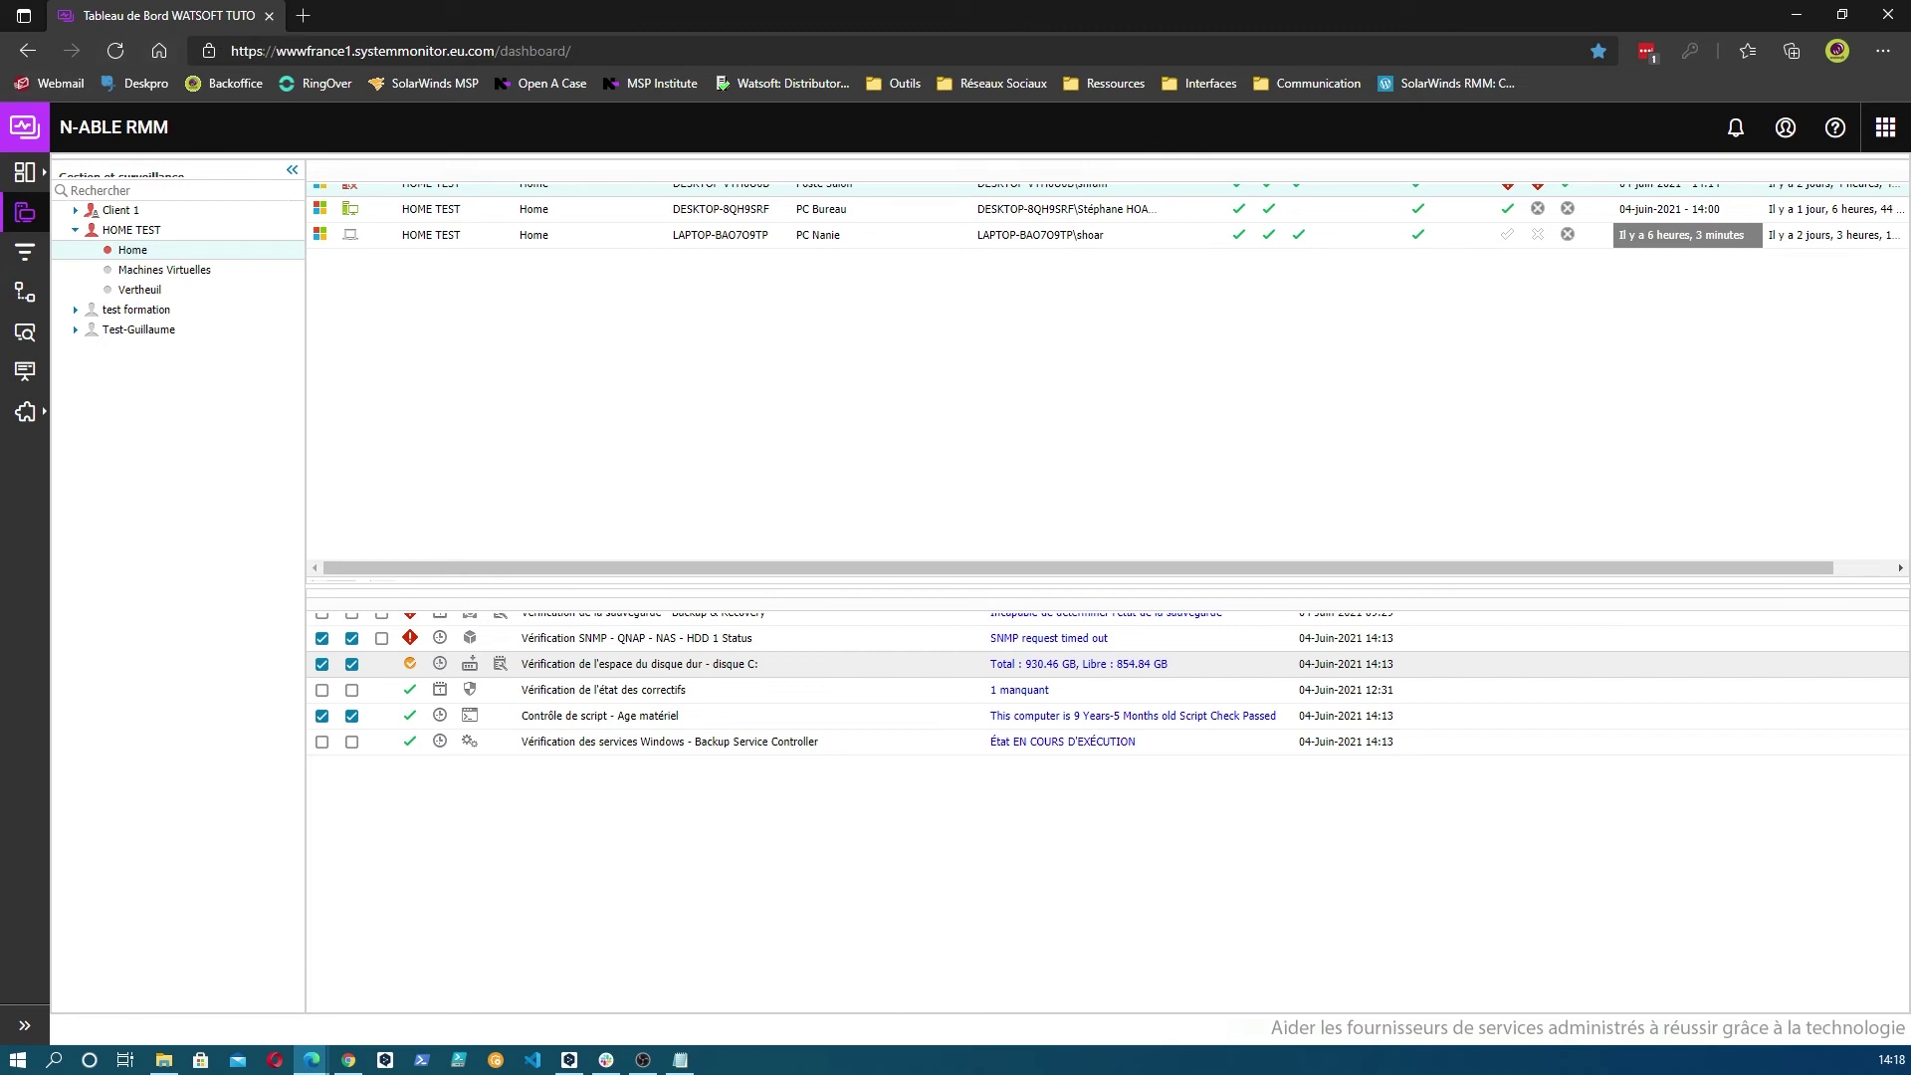
pyautogui.click(292, 170)
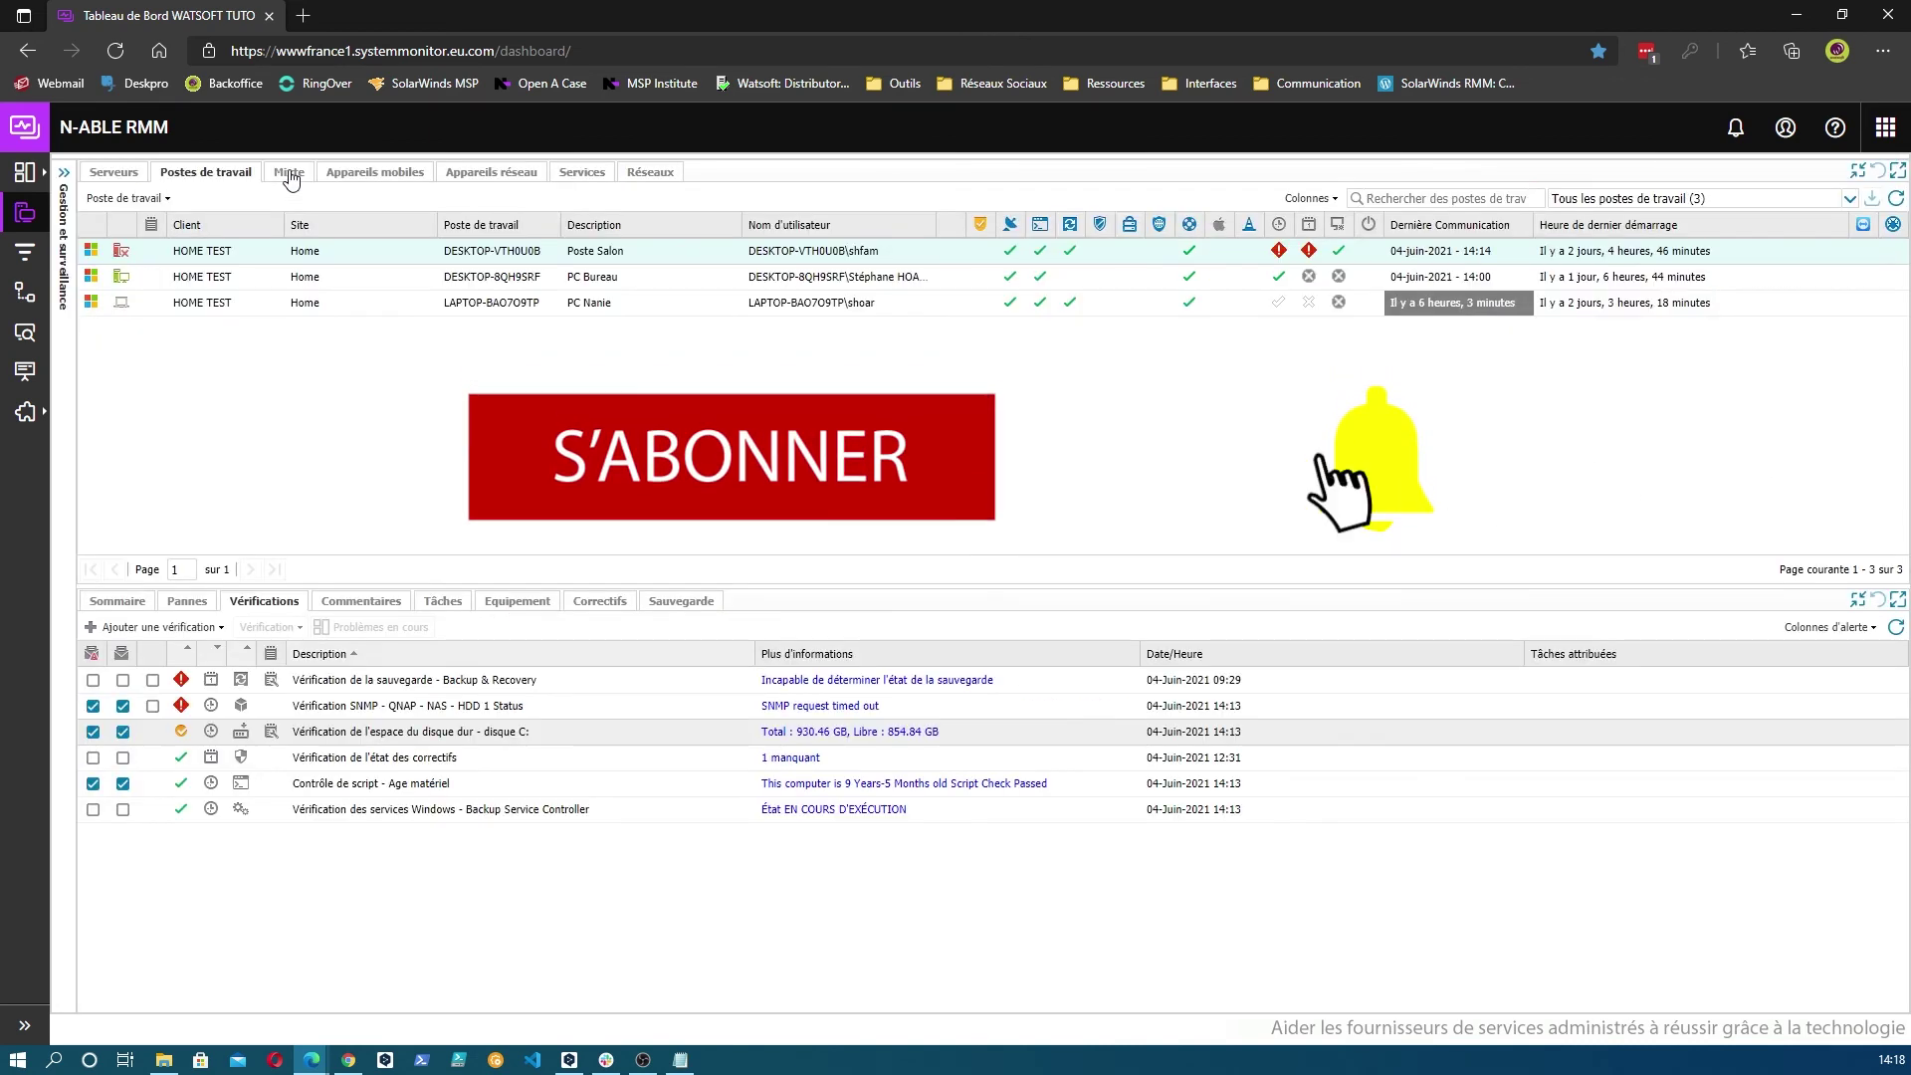
pyautogui.moveTo(30, 172)
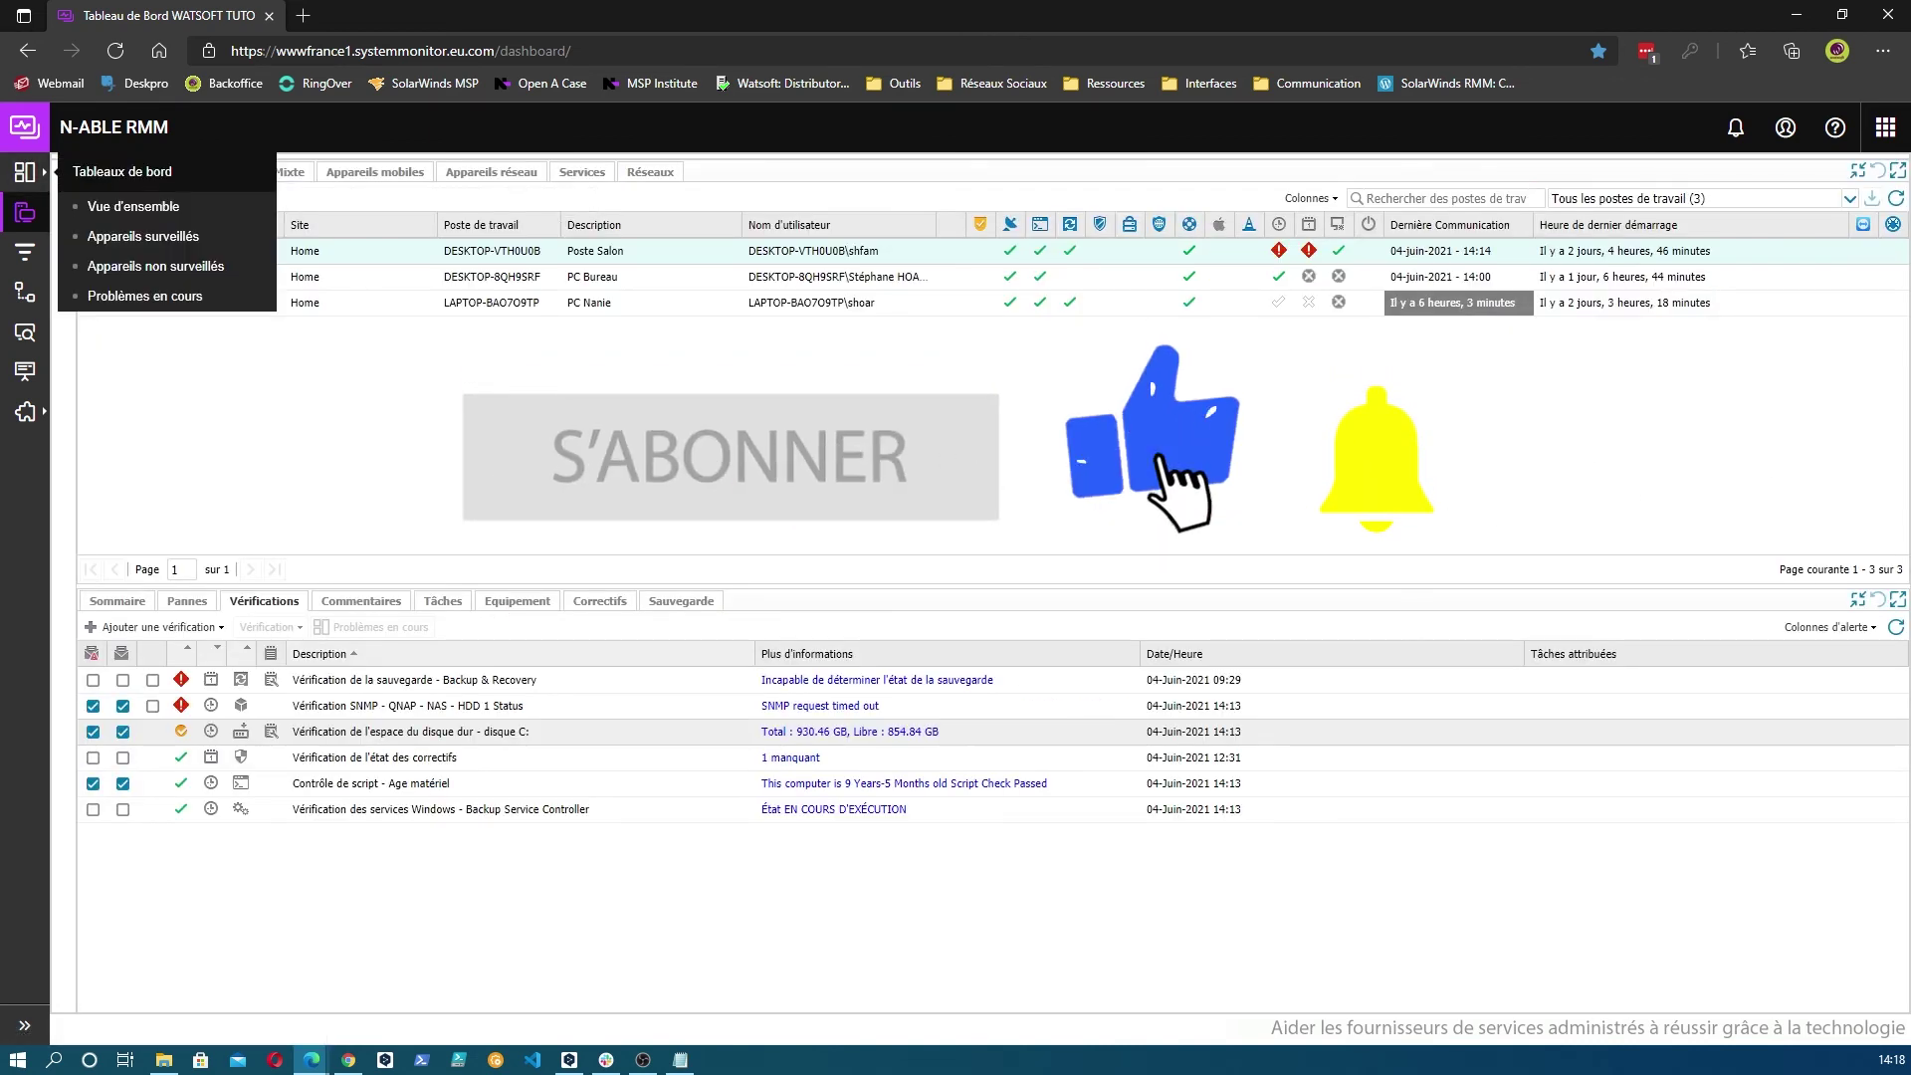